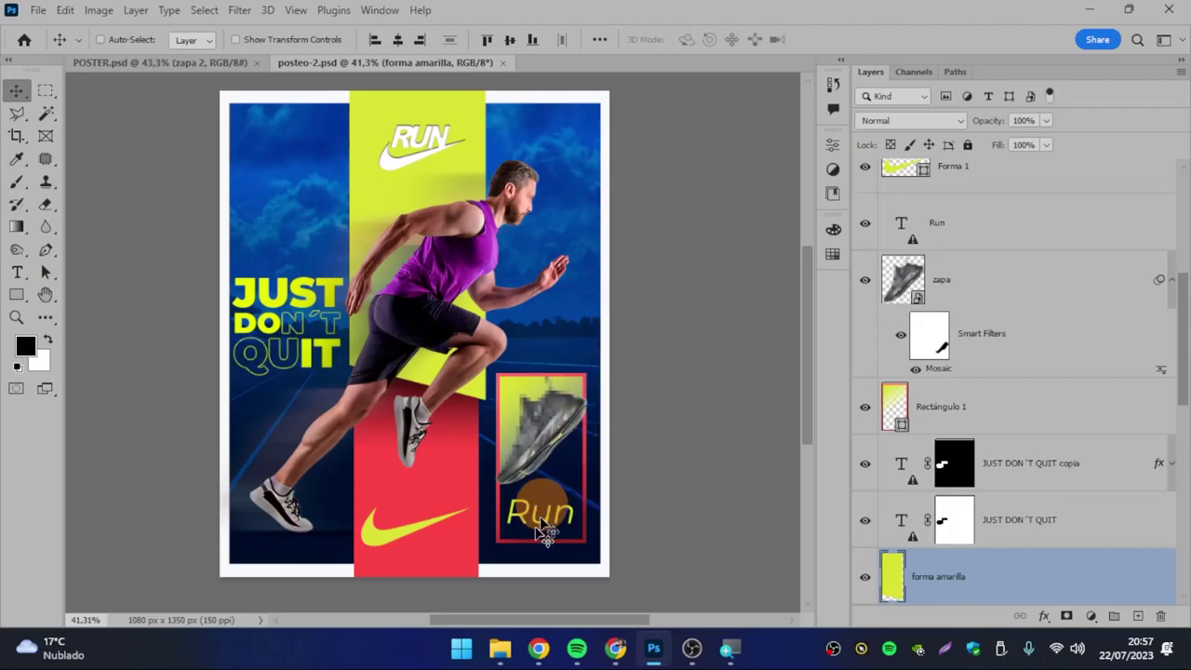
- Open the 30D-Ps folder of poster source images in File Explorer
left_click(502, 648)
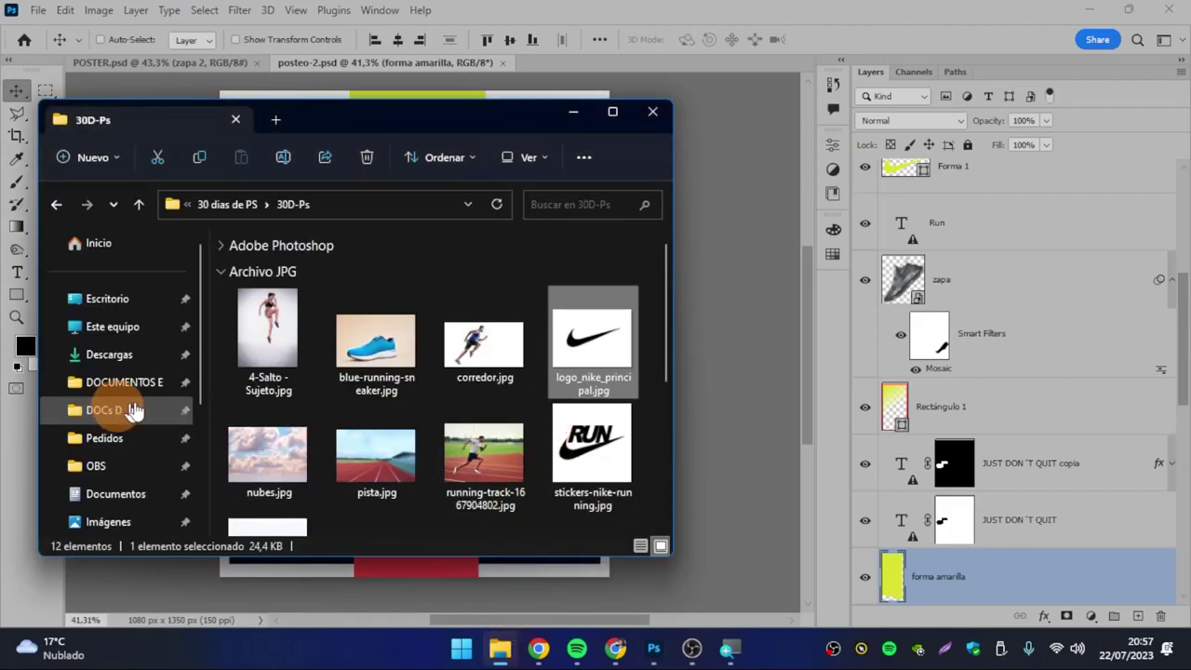
- Drag logo_nike_principal.jpg into Photoshop's tab bar to open it as a new document
left_click_drag(523, 98, 408, 138)
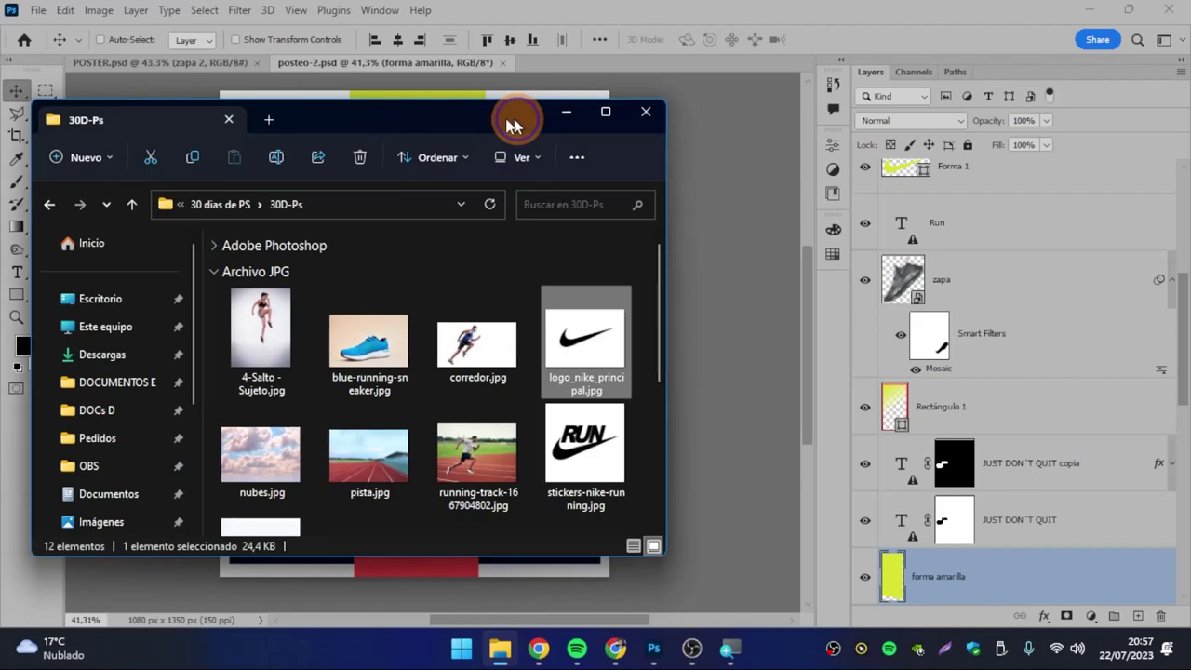
left_click_drag(477, 381, 821, 37)
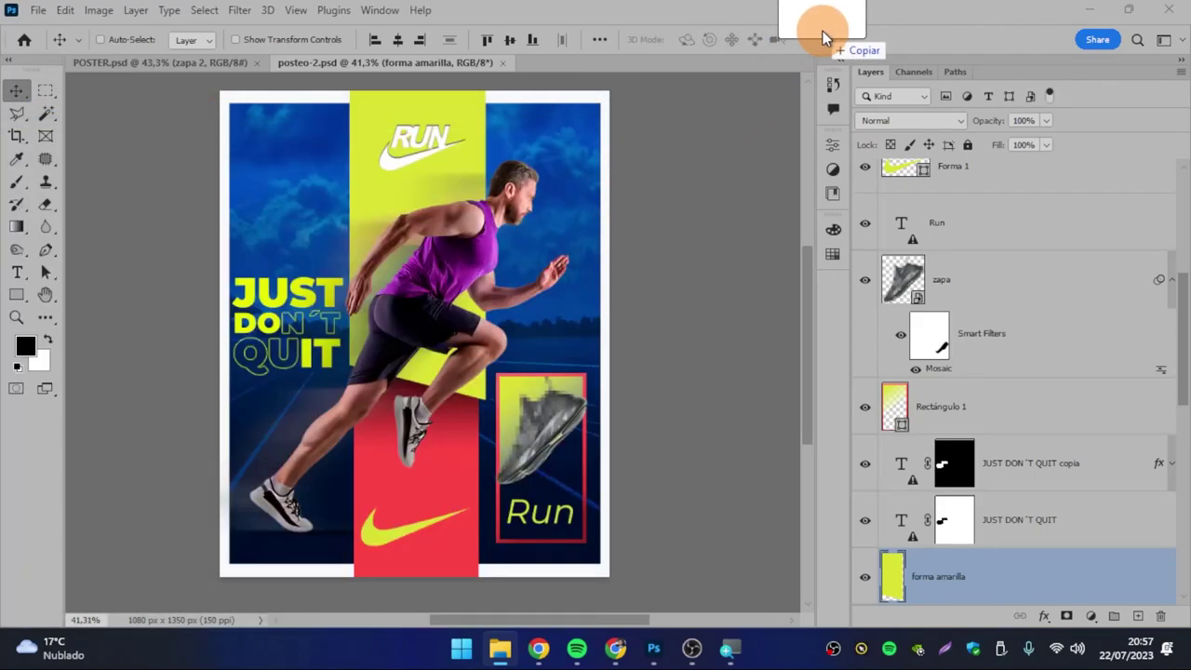
left_click_drag(821, 33, 822, 32)
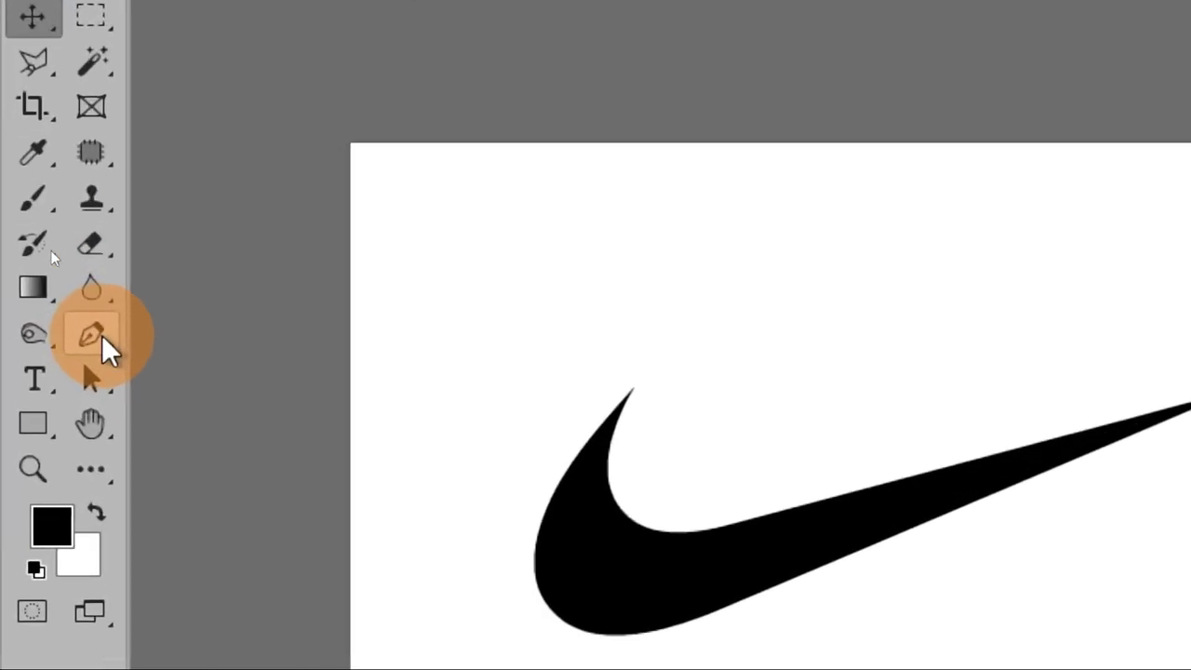
- Select the standard Pen Tool in Shape mode with a red fill
left_click(50, 251)
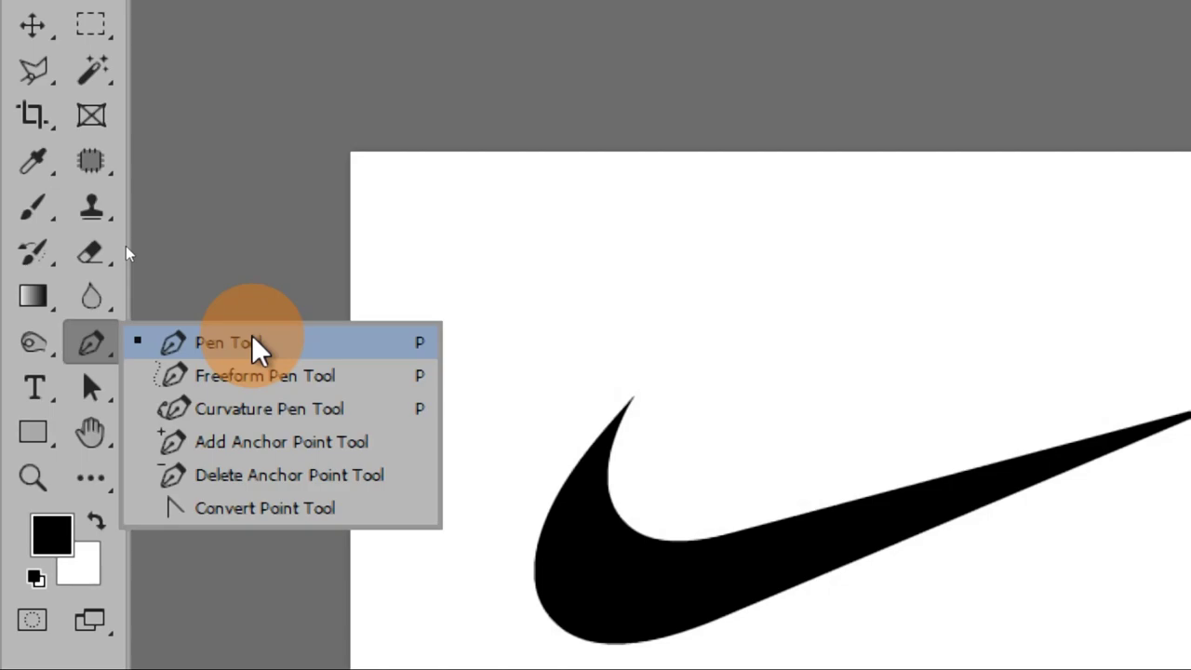
left_click(256, 350)
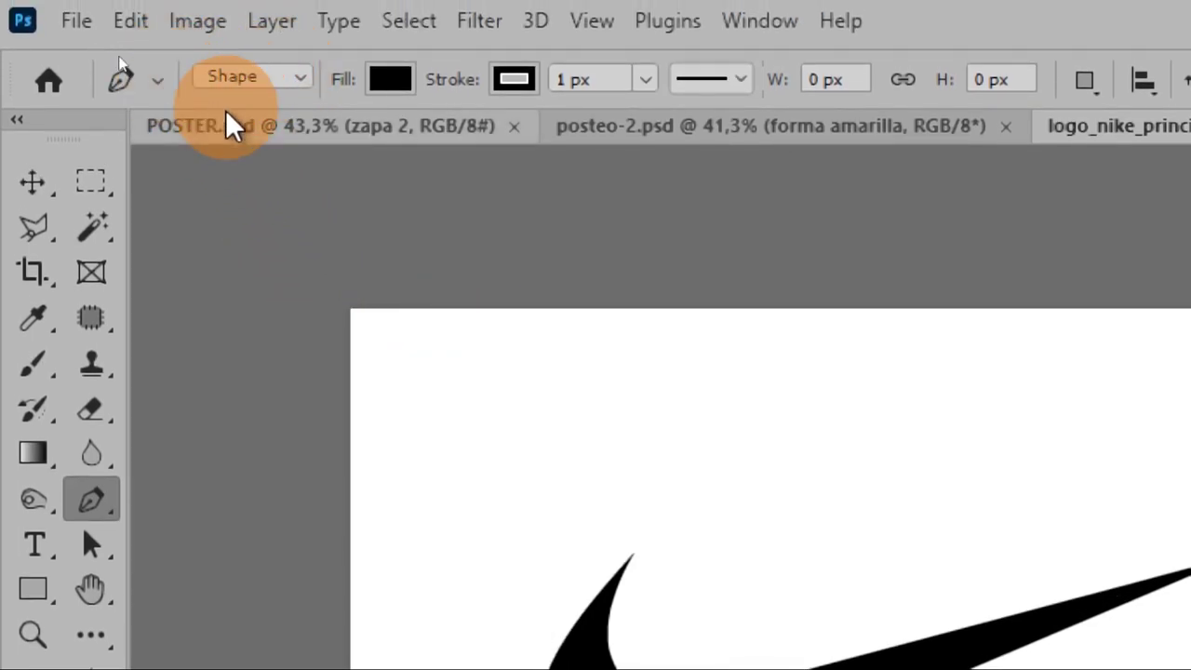
left_click(286, 79)
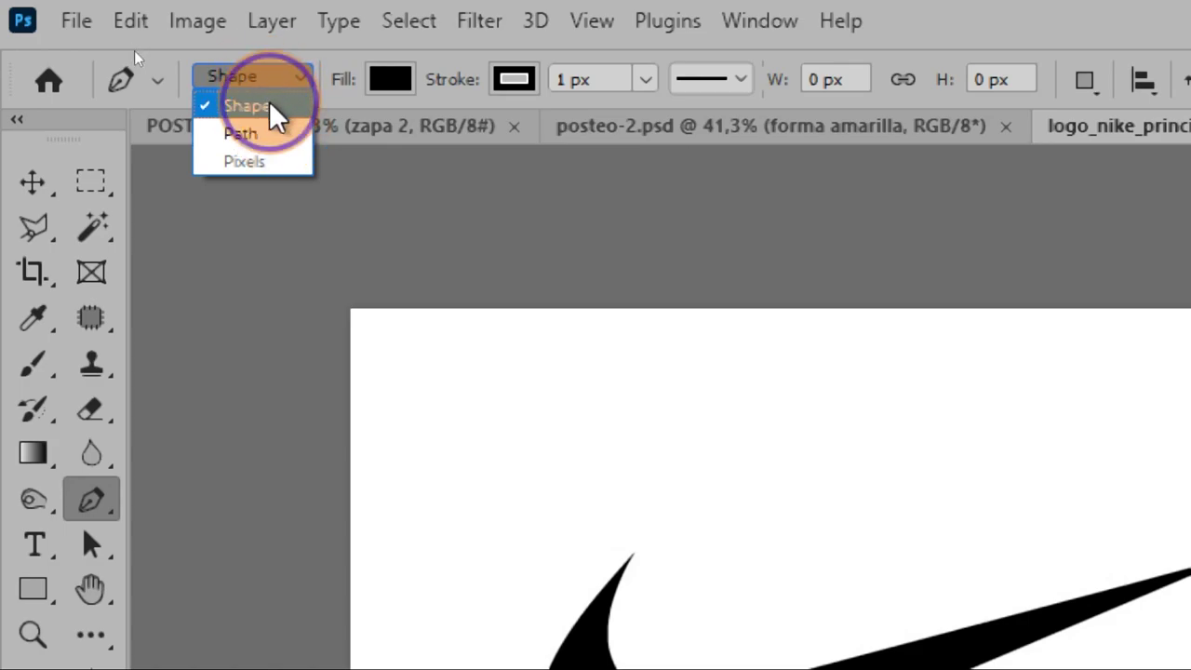
left_click(273, 107)
left_click(389, 81)
left_click(234, 267)
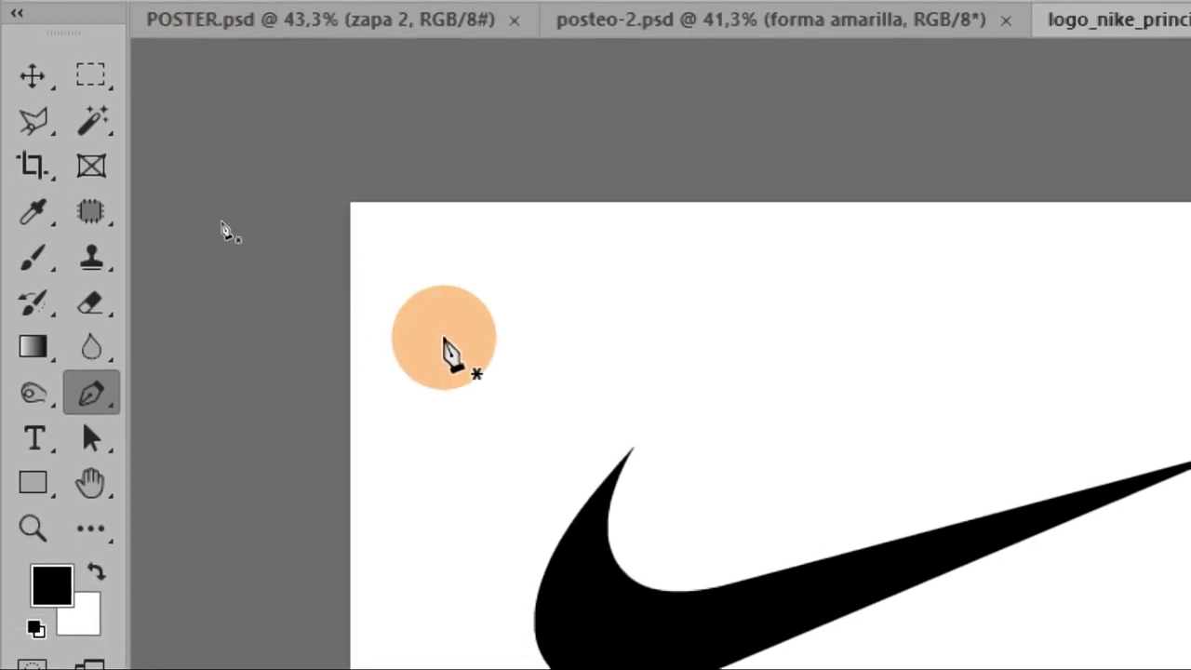
- Trace a closed, notched seven-anchor red shape above the swoosh's upper tip
left_click(443, 368)
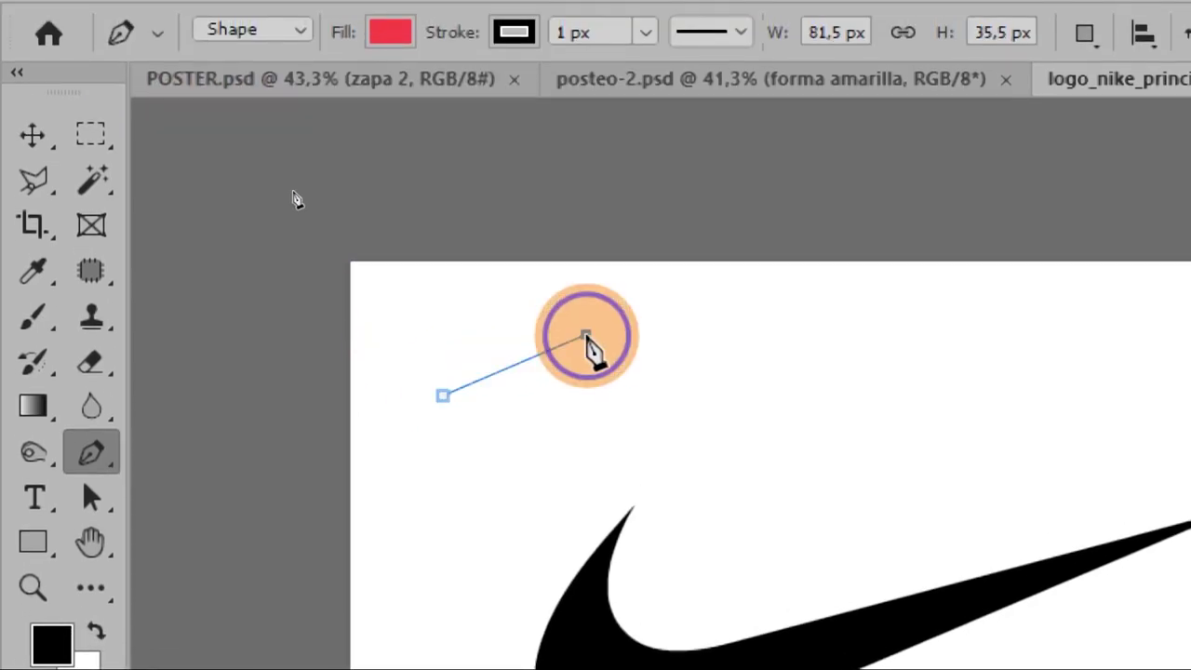
left_click(585, 306)
left_click(764, 351)
left_click(595, 338)
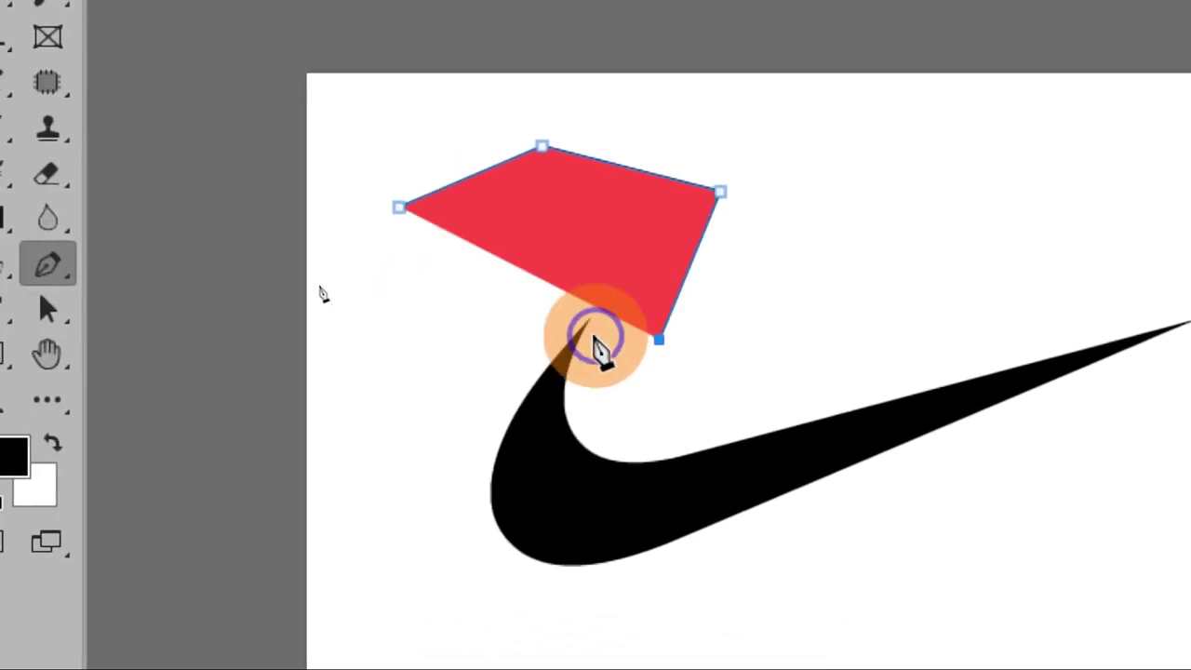
left_click(374, 346)
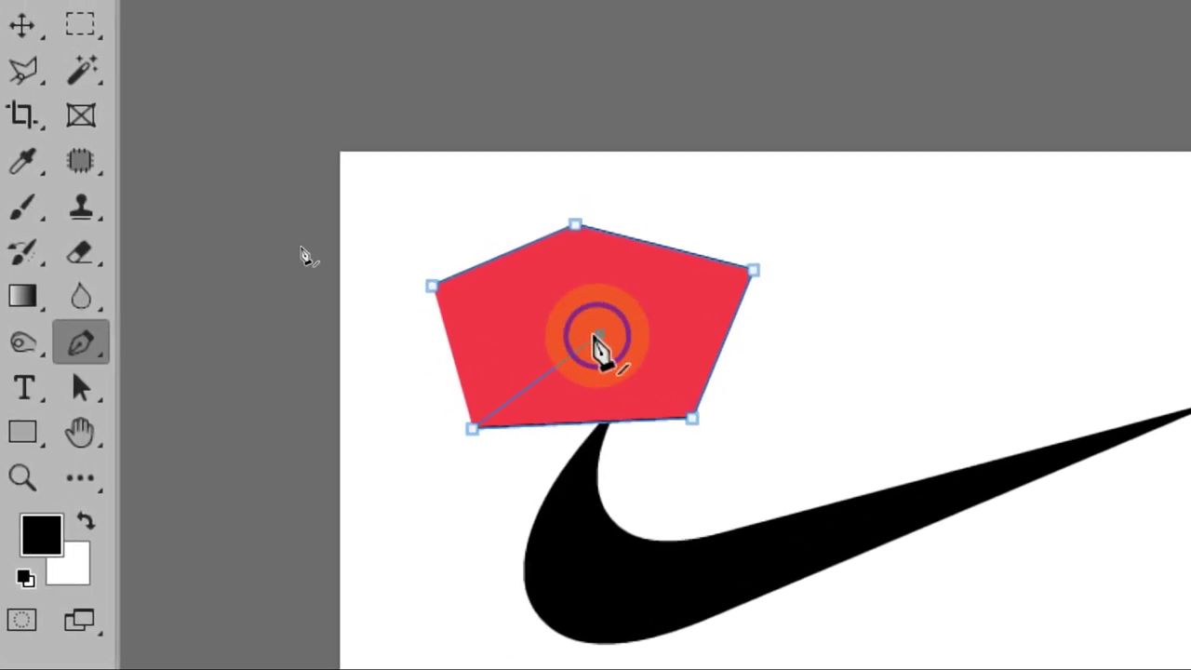
left_click(598, 336)
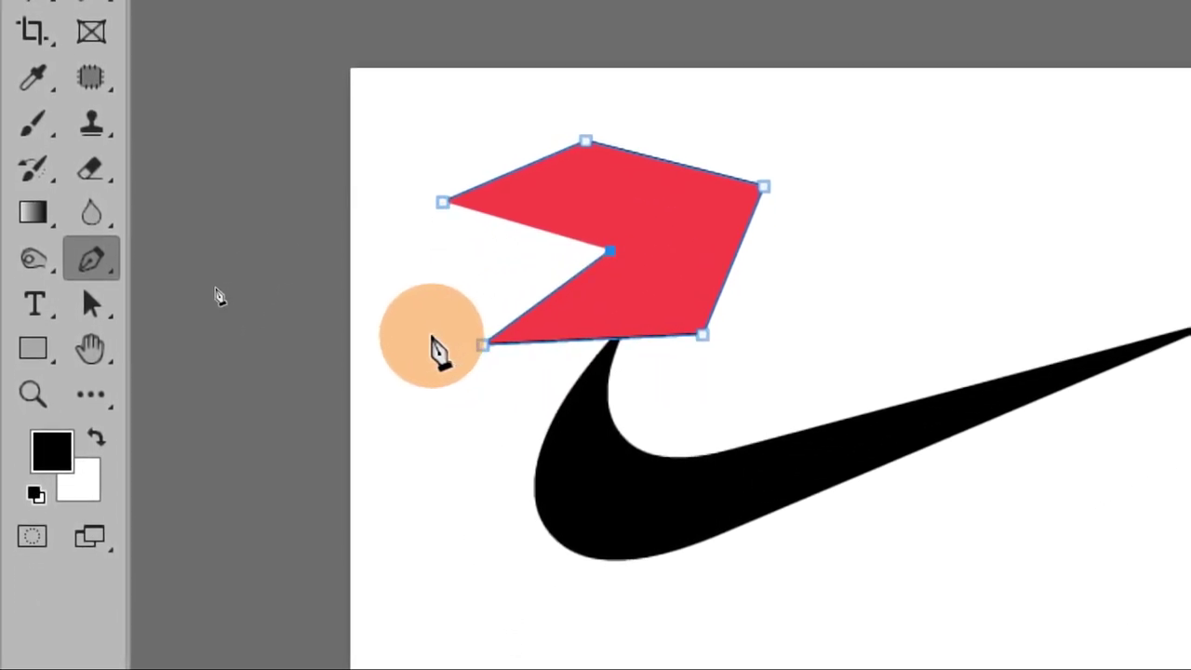
left_click(420, 418)
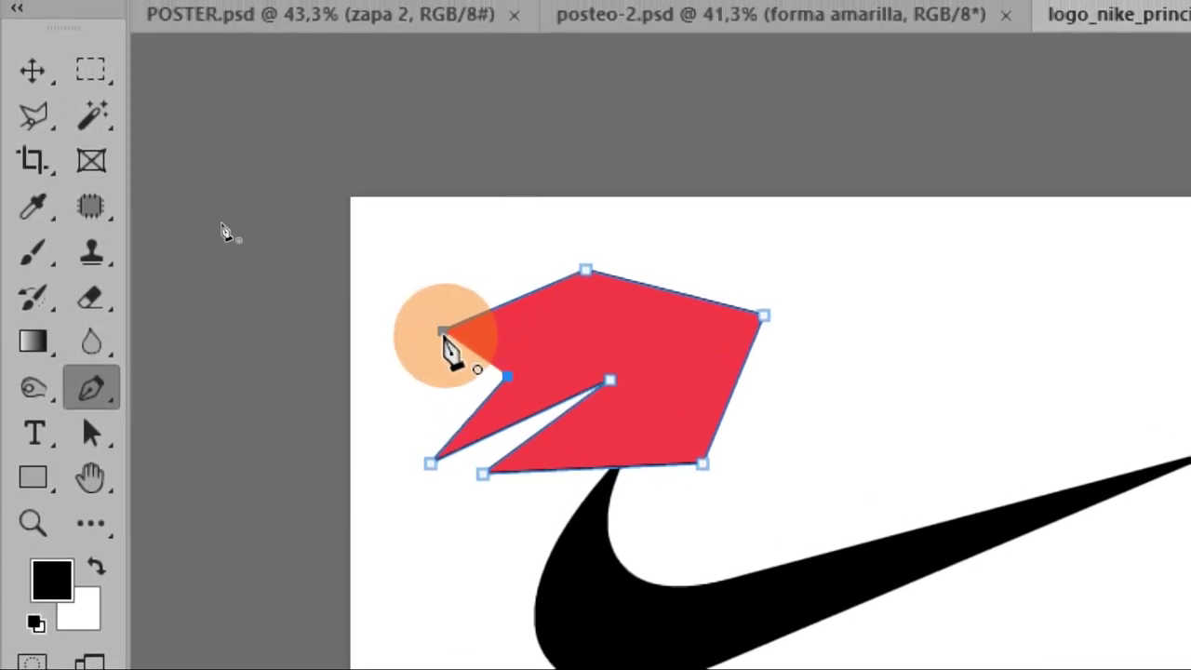
left_click(442, 335)
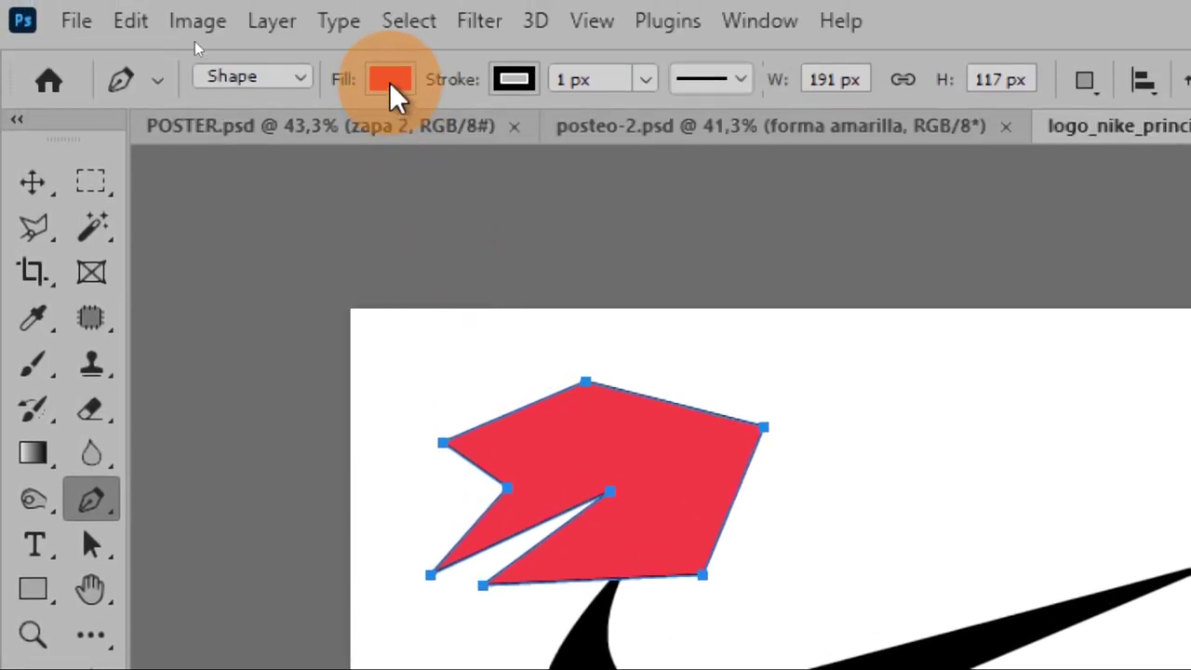
- Change the drawn shape's fill to yellow from Recently Used Colors
left_click(384, 82)
left_click(265, 265)
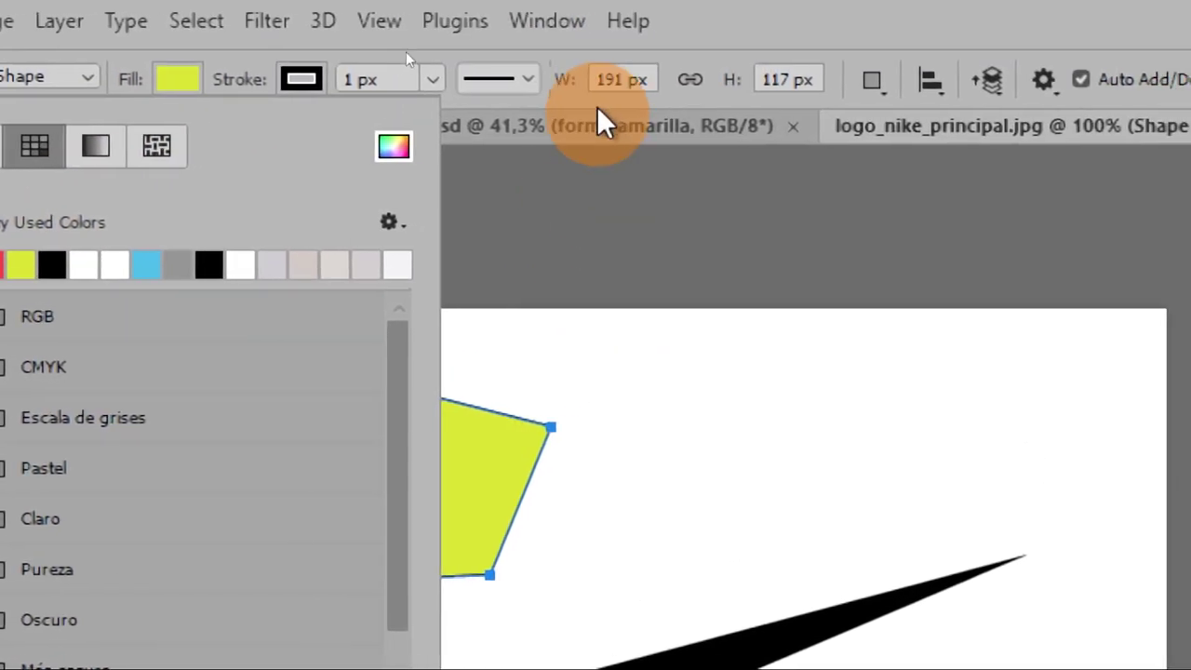
left_click(600, 116)
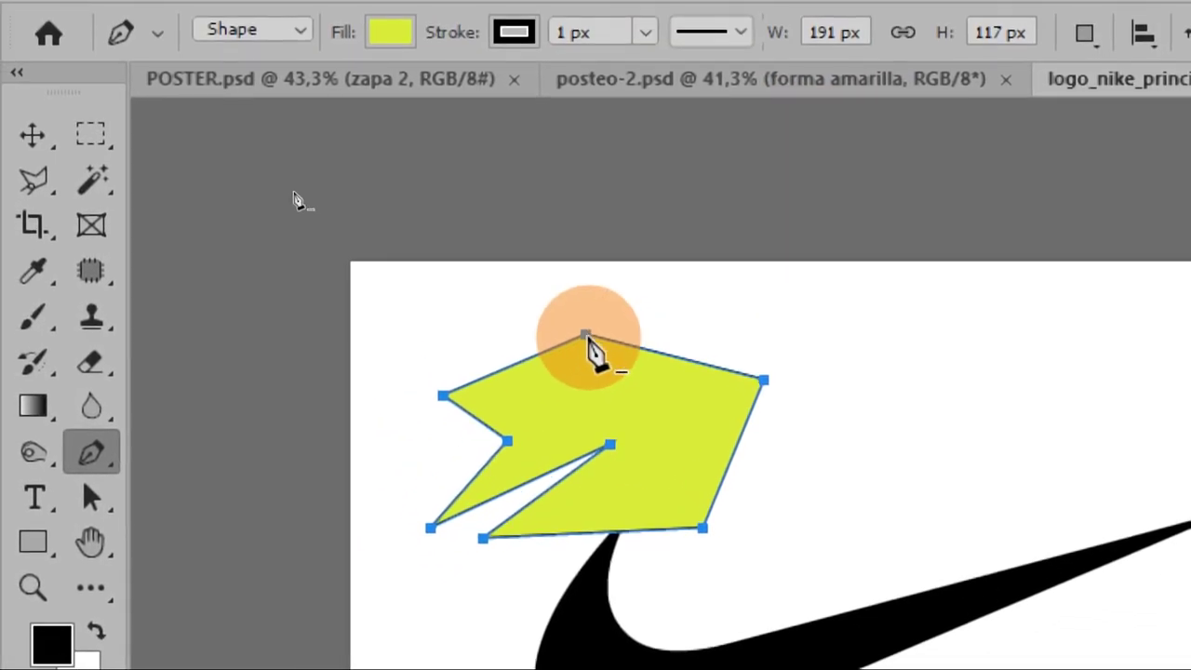
- Delete the top, right and notch anchors, add new edge anchors, and curve the left one
left_click(573, 289)
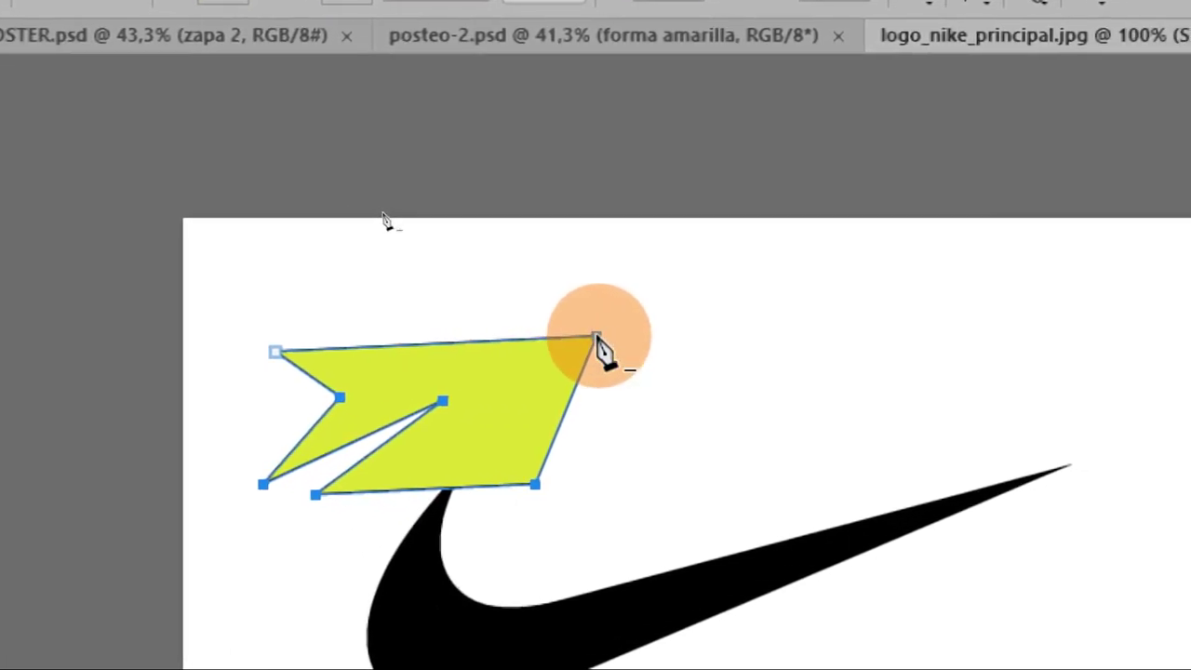
left_click(762, 380)
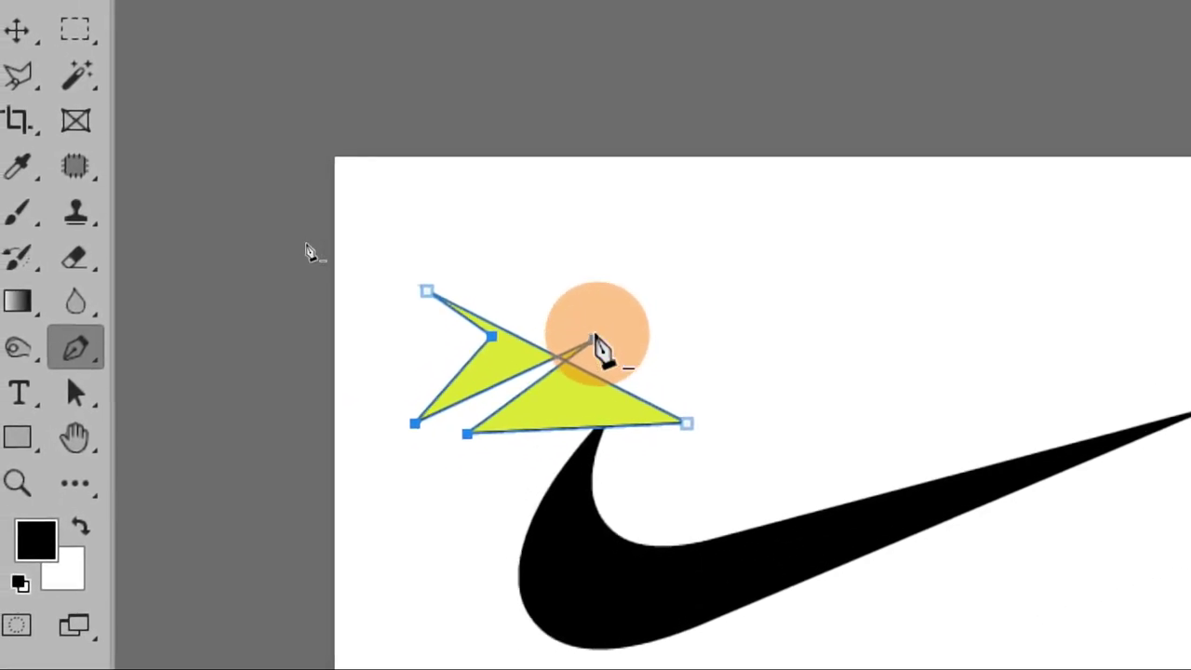
left_click(597, 339)
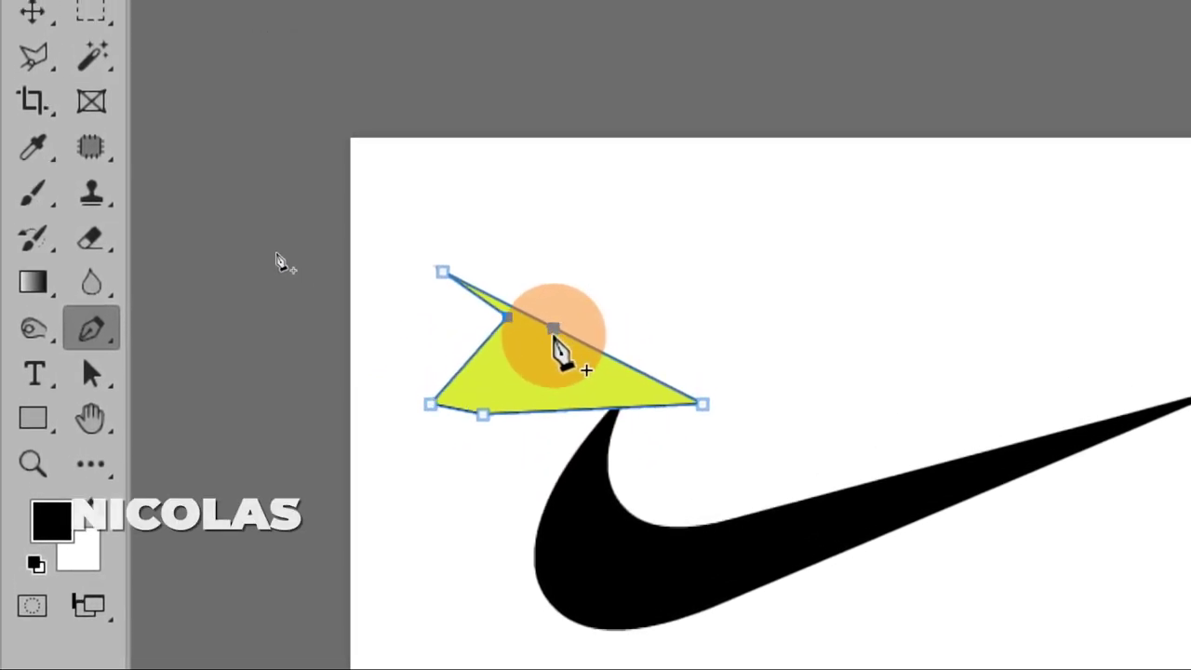
left_click(569, 337)
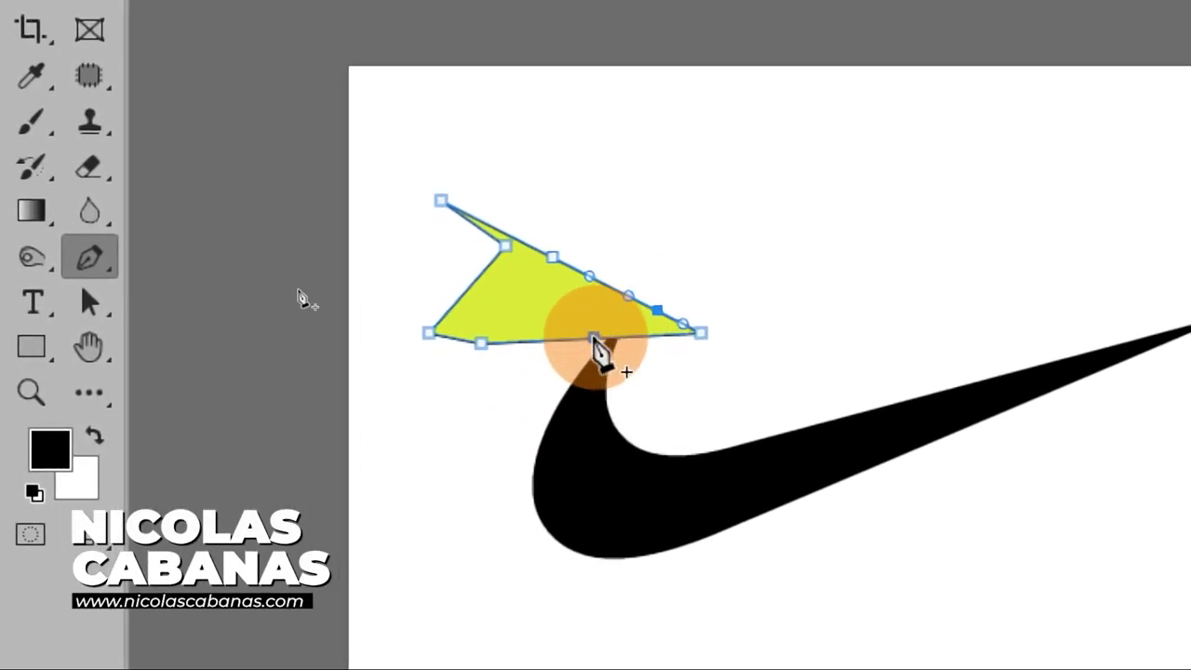
left_click(594, 342)
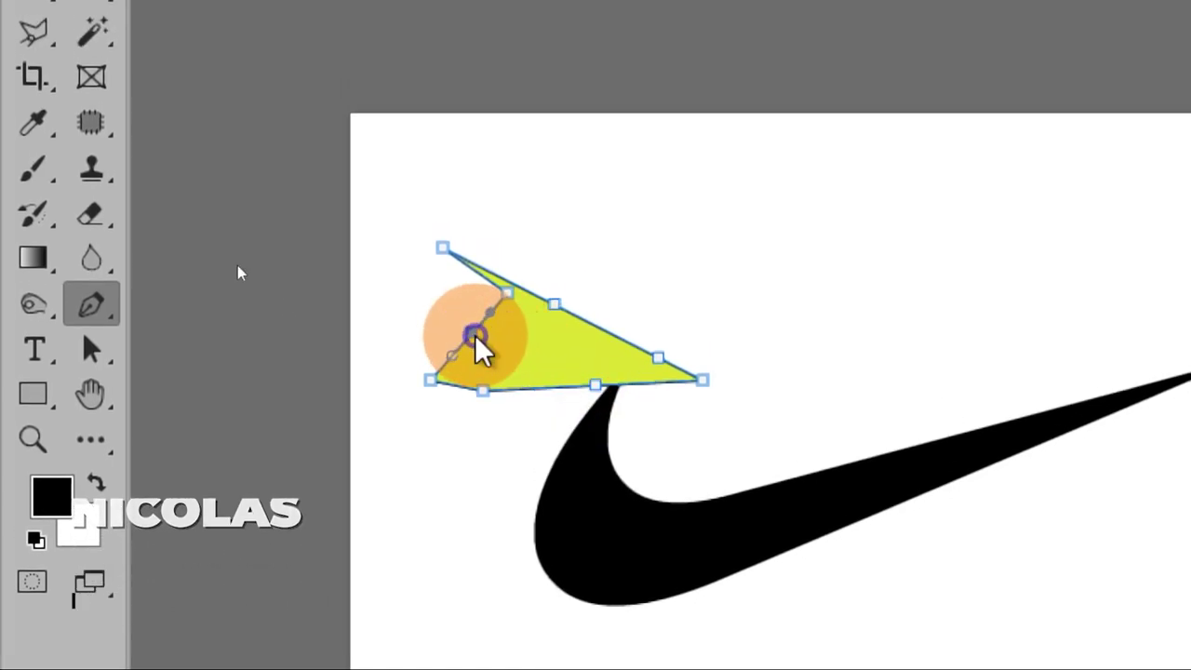
left_click(592, 340)
left_click(456, 342)
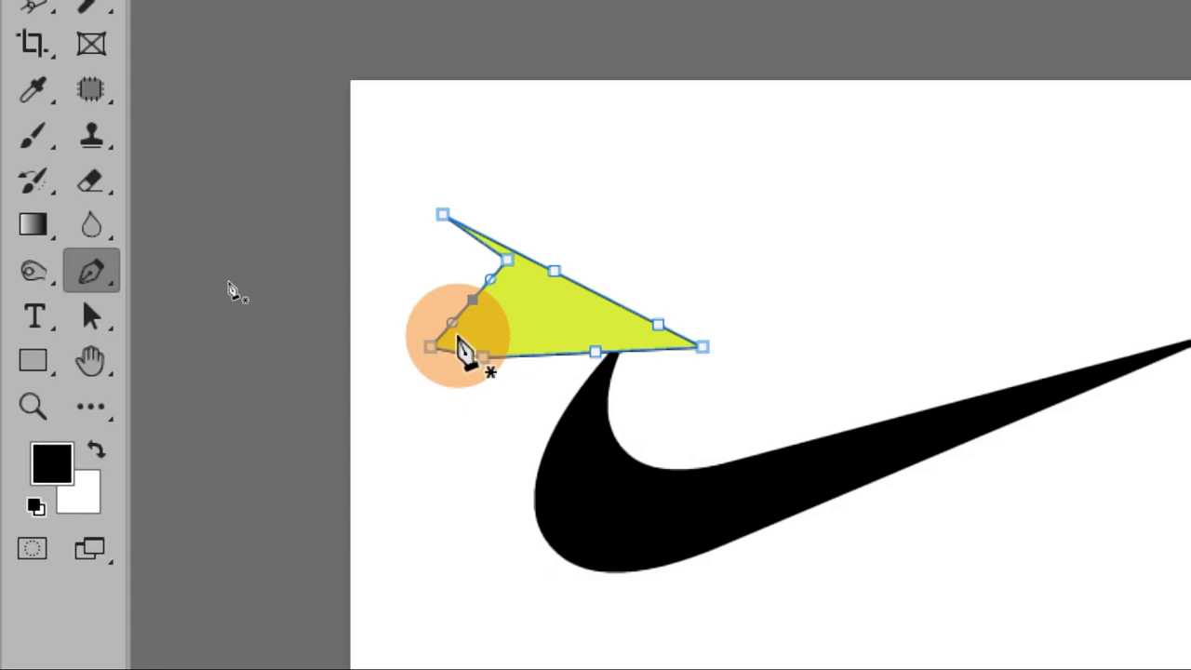
left_click(107, 339)
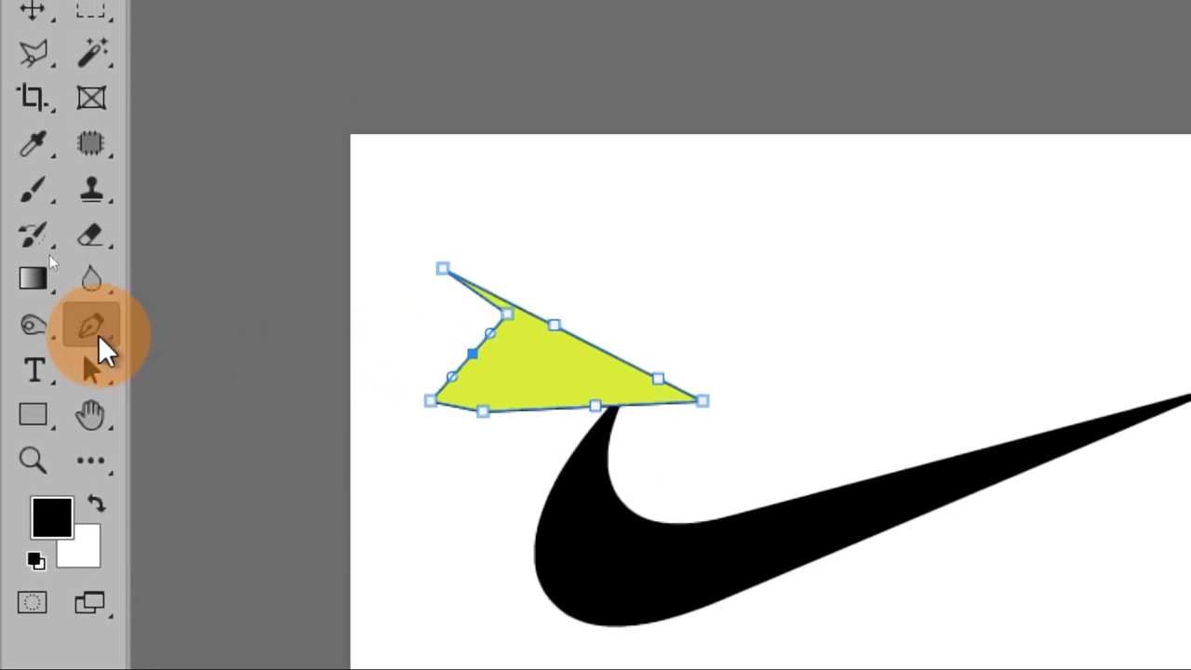
- Move the yellow path up and right, then select its anchors with Direct Selection
mouse_move(105, 338)
left_mouse_down()
mouse_move(222, 339)
mouse_move(213, 345)
left_mouse_up()
mouse_move(474, 341)
left_mouse_down()
mouse_move(572, 344)
mouse_move(526, 362)
left_mouse_up()
left_click(99, 342)
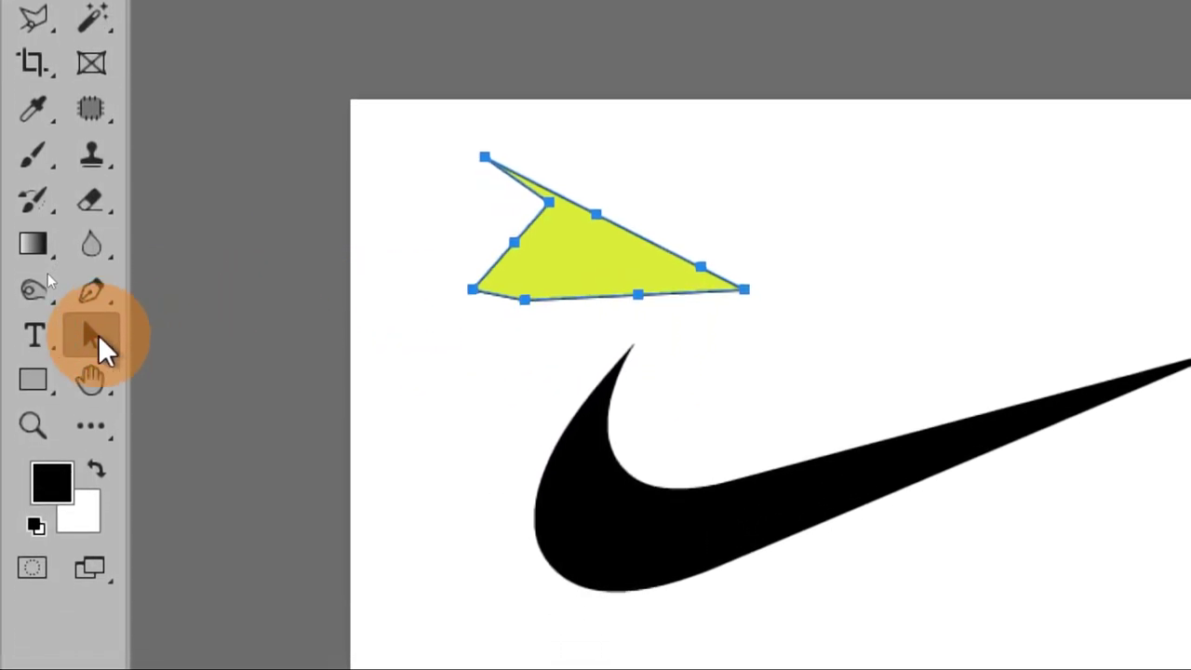
left_click_drag(98, 340, 212, 345)
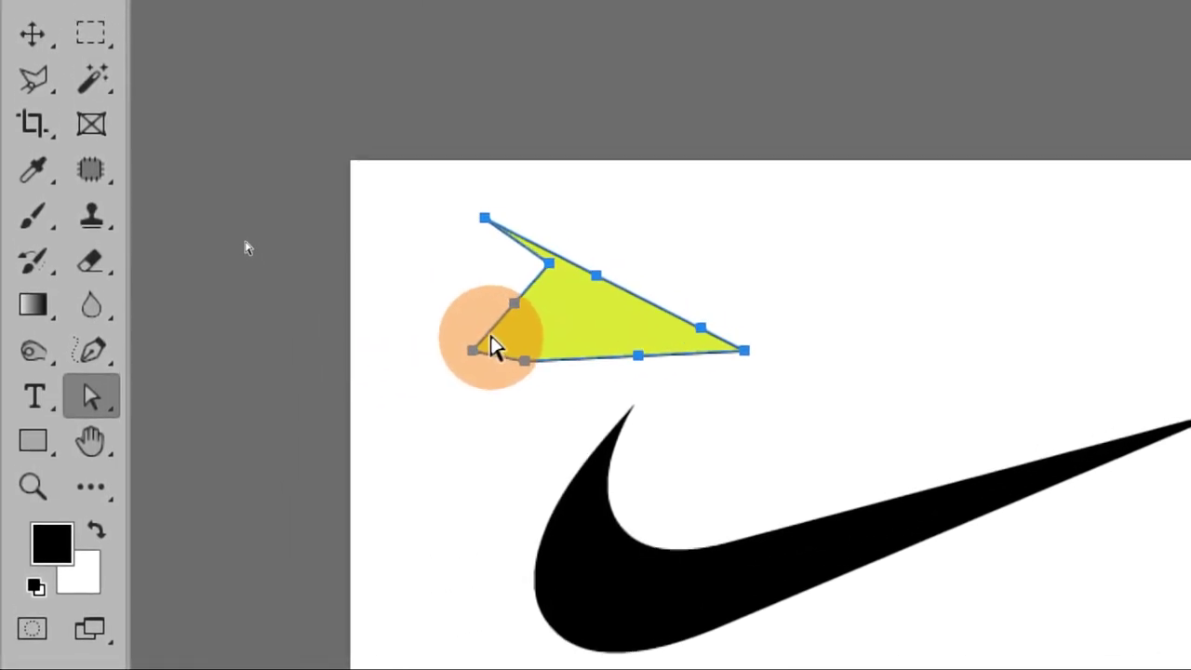
mouse_move(491, 346)
left_mouse_down()
mouse_move(595, 346)
mouse_move(398, 346)
left_mouse_up()
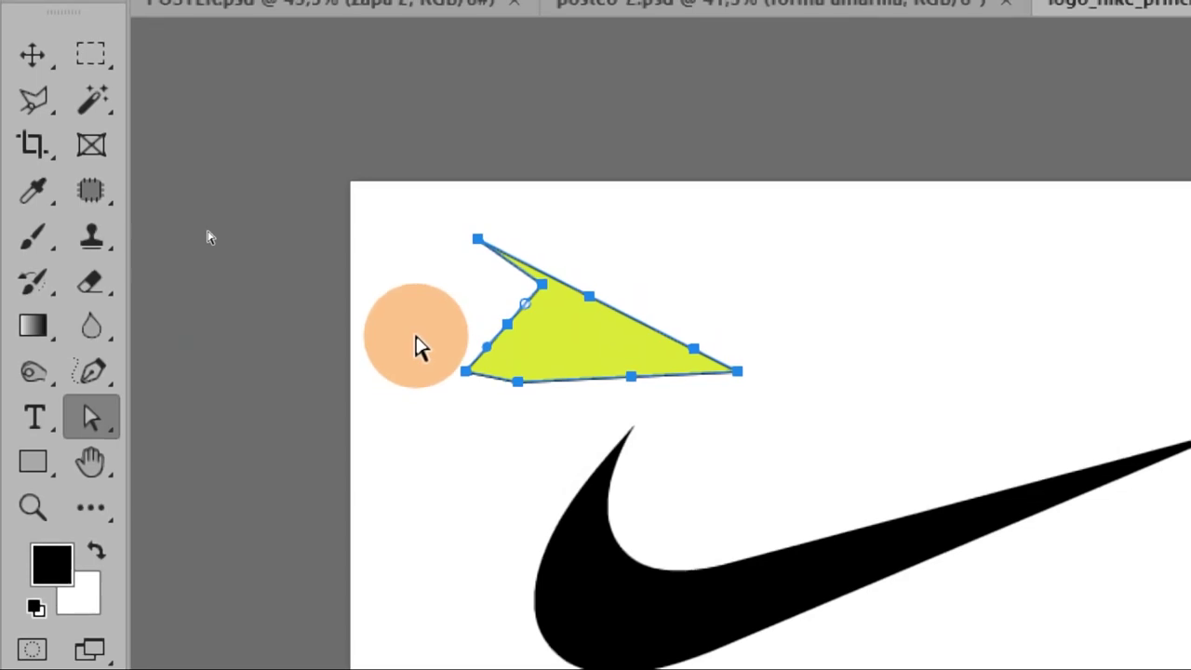
left_click(419, 346)
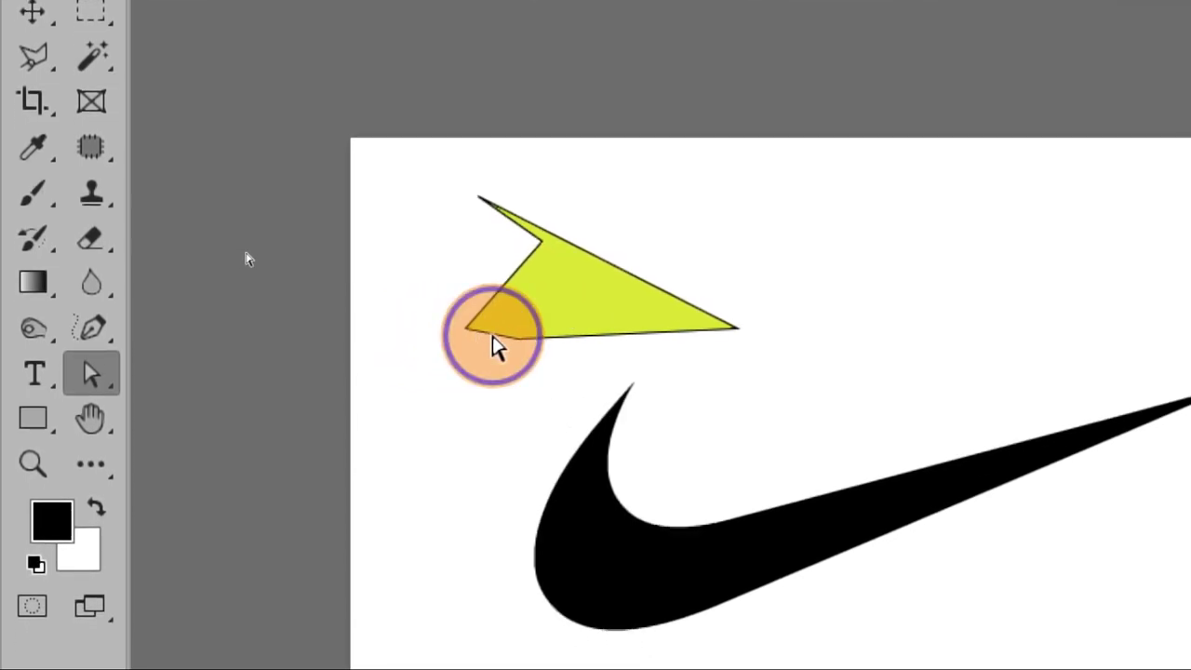
left_click(493, 342)
left_click(493, 344)
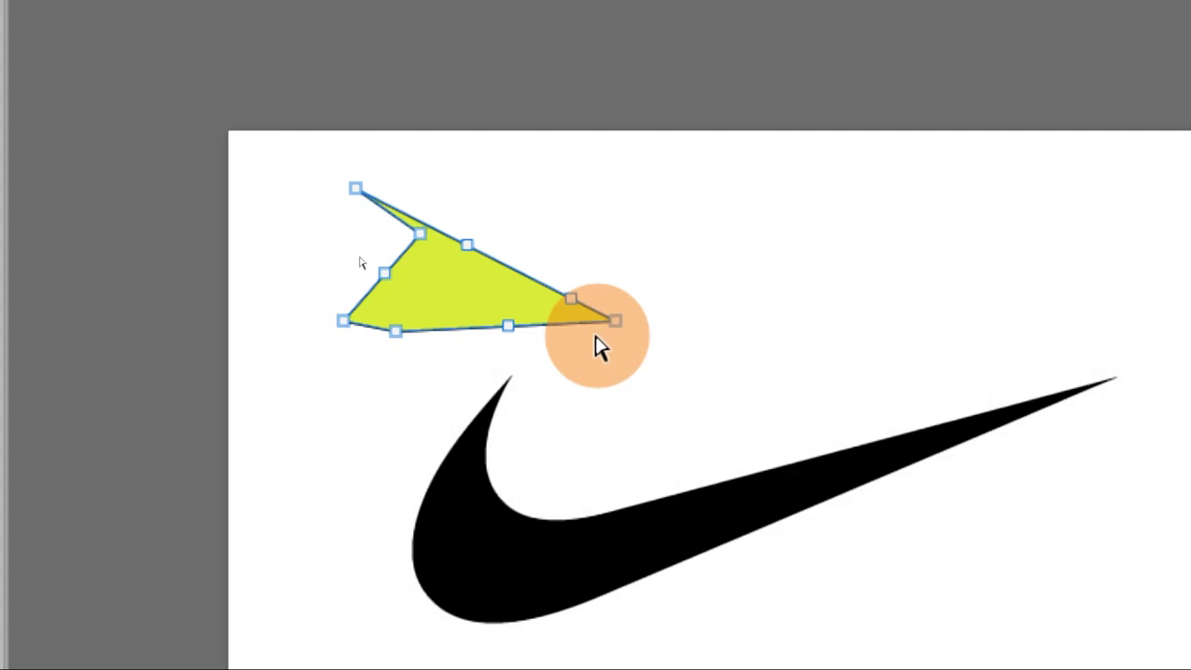
- Drag the right-tip and notch anchors to stretch a long point and fill the notch
left_click(570, 297)
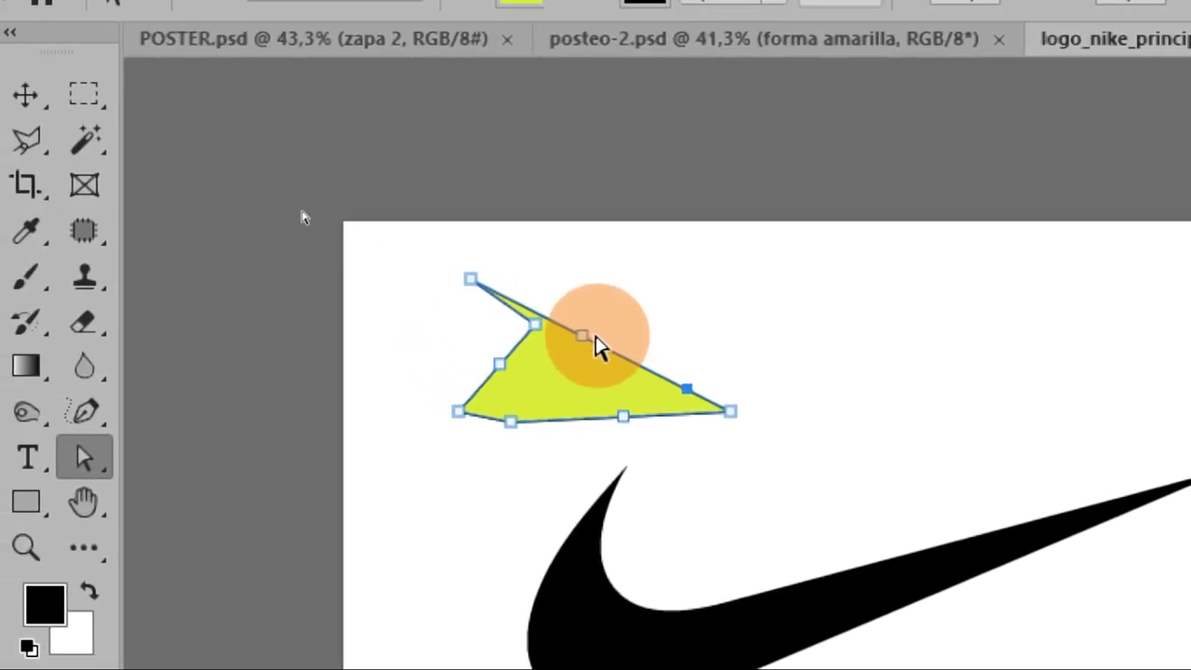
left_click_drag(595, 346, 437, 346)
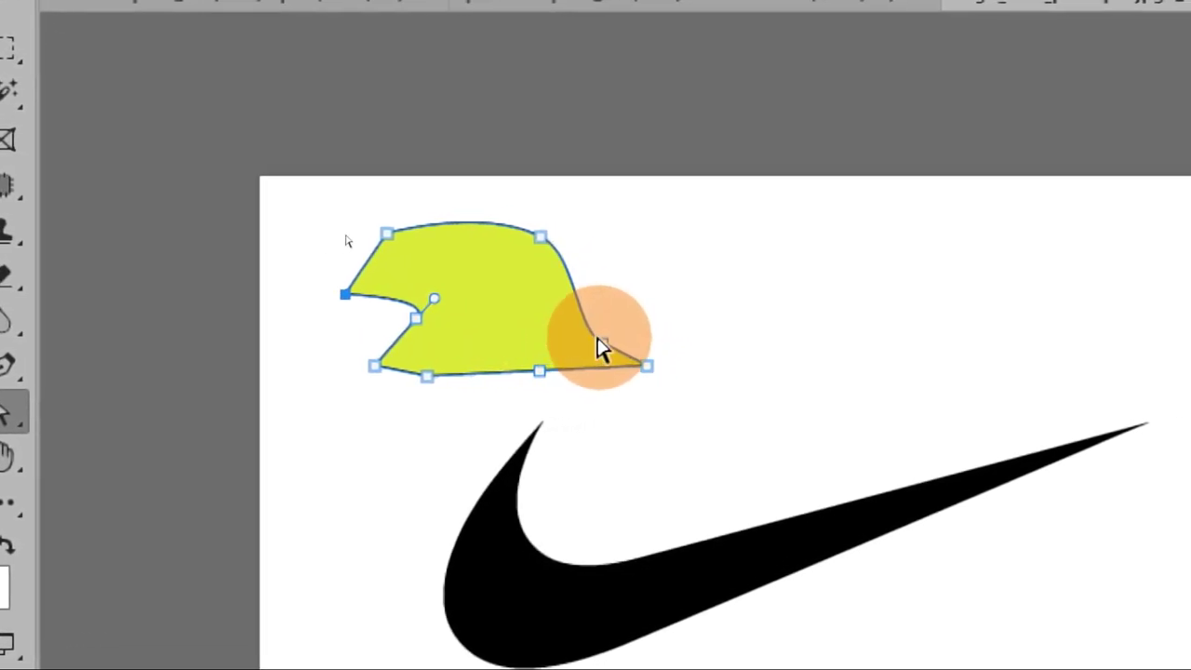
left_click_drag(600, 346, 600, 349)
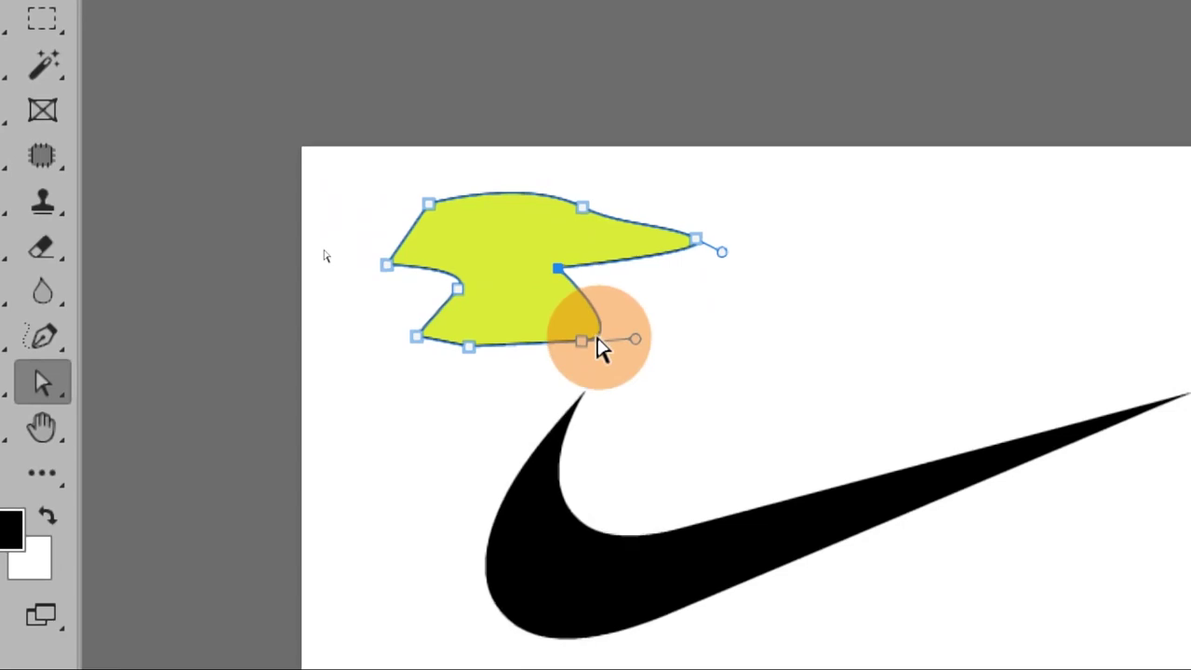
left_click(586, 341)
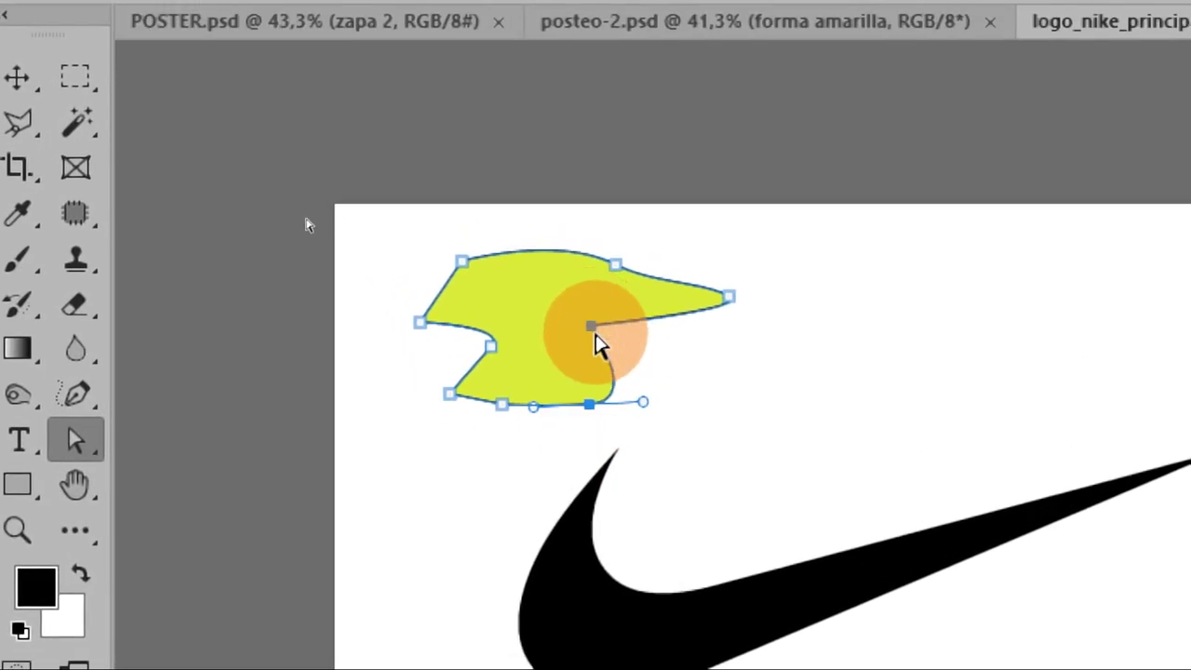
mouse_move(591, 327)
left_mouse_down()
mouse_move(595, 344)
mouse_move(544, 346)
left_mouse_up()
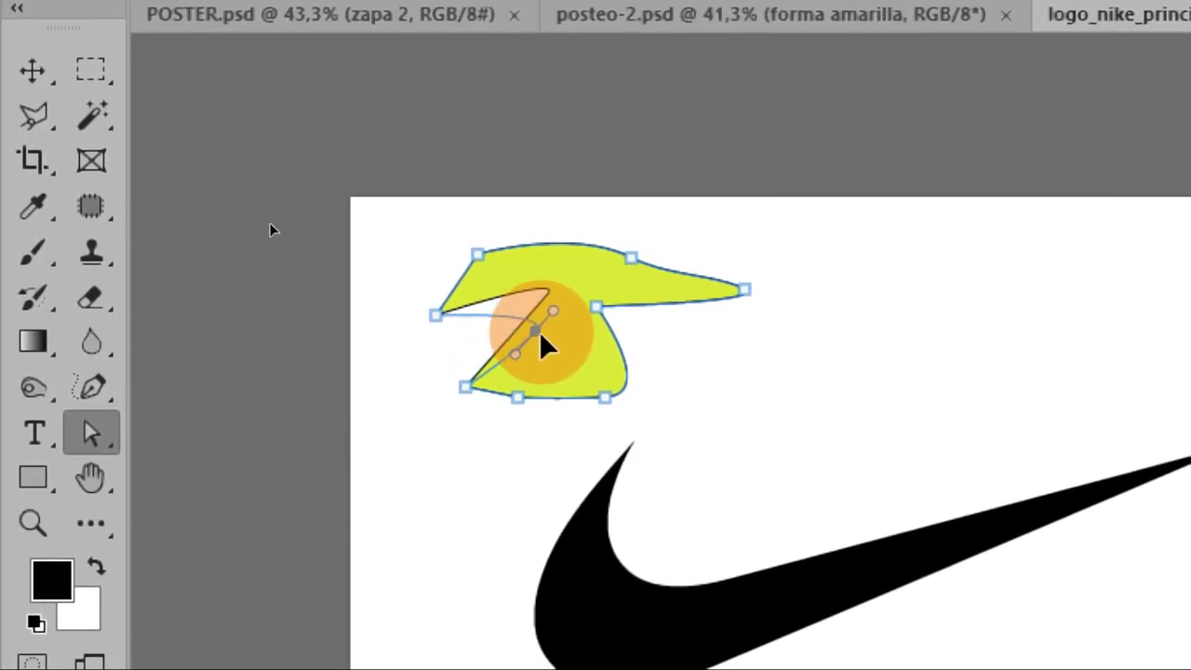
left_click_drag(545, 346, 524, 306)
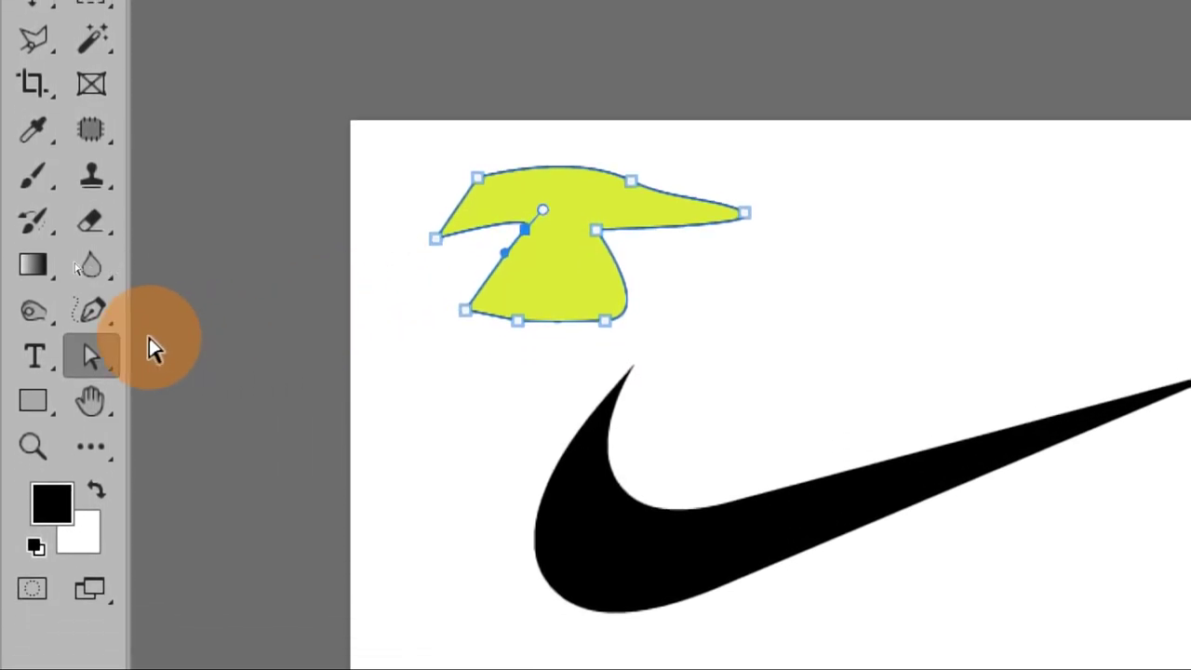
- With the Convert Point Tool, make the middle and bottom-right anchors corners and pull curve handles from the tip
right_click(85, 322)
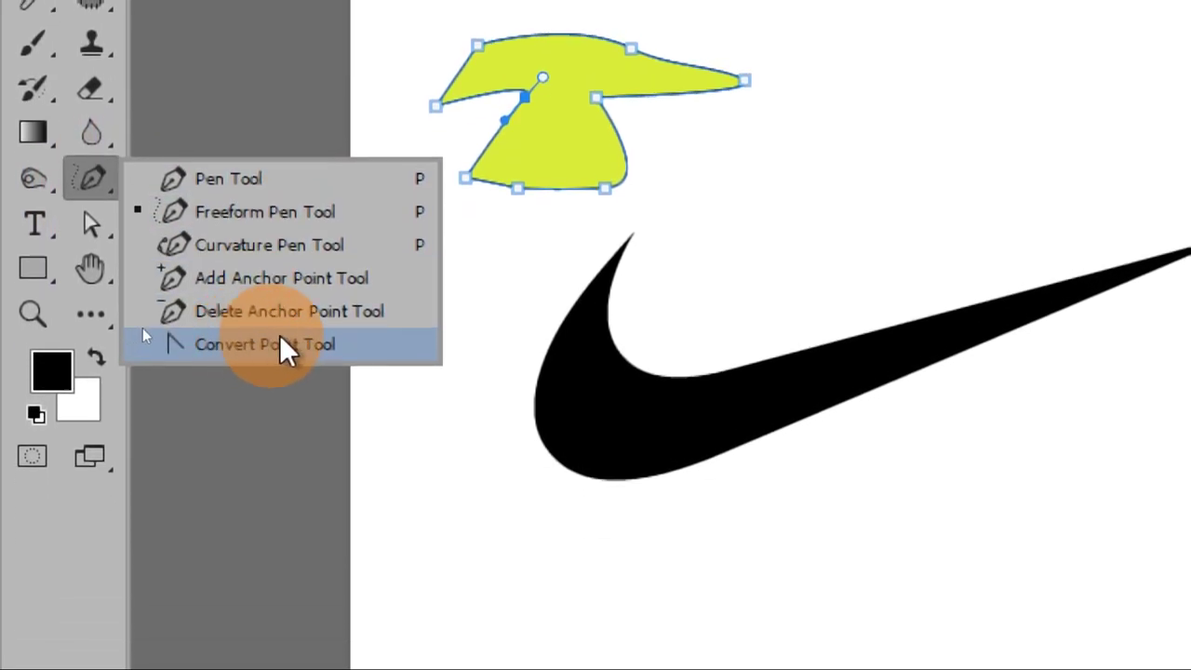
left_click(298, 340)
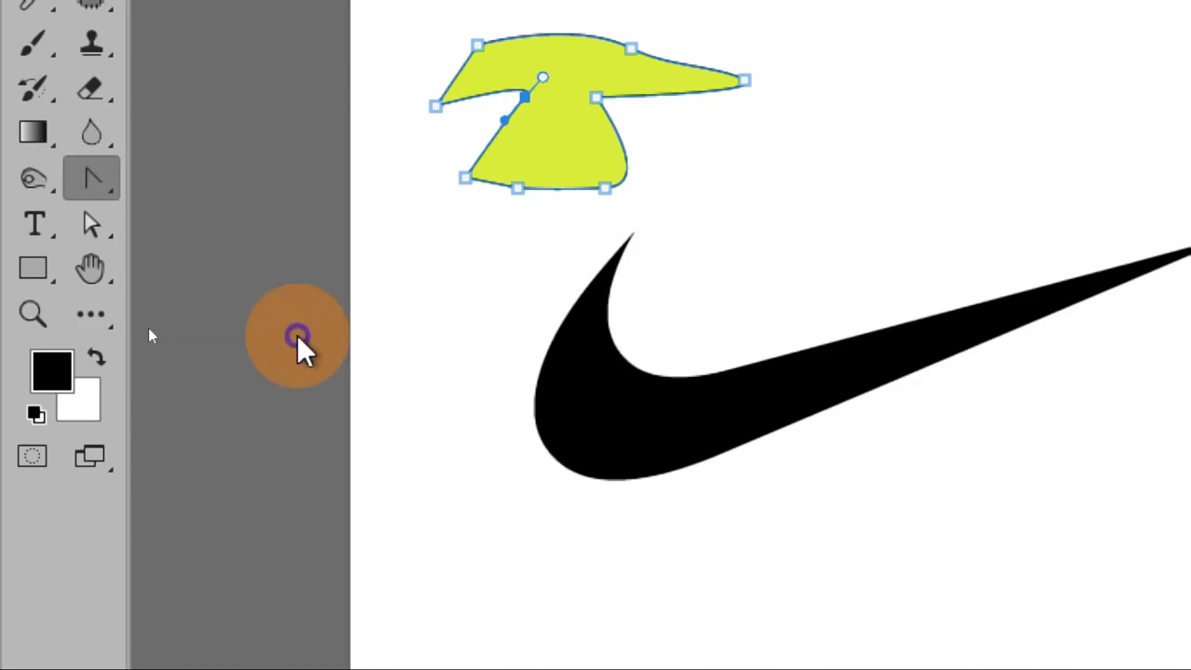
left_click(582, 327)
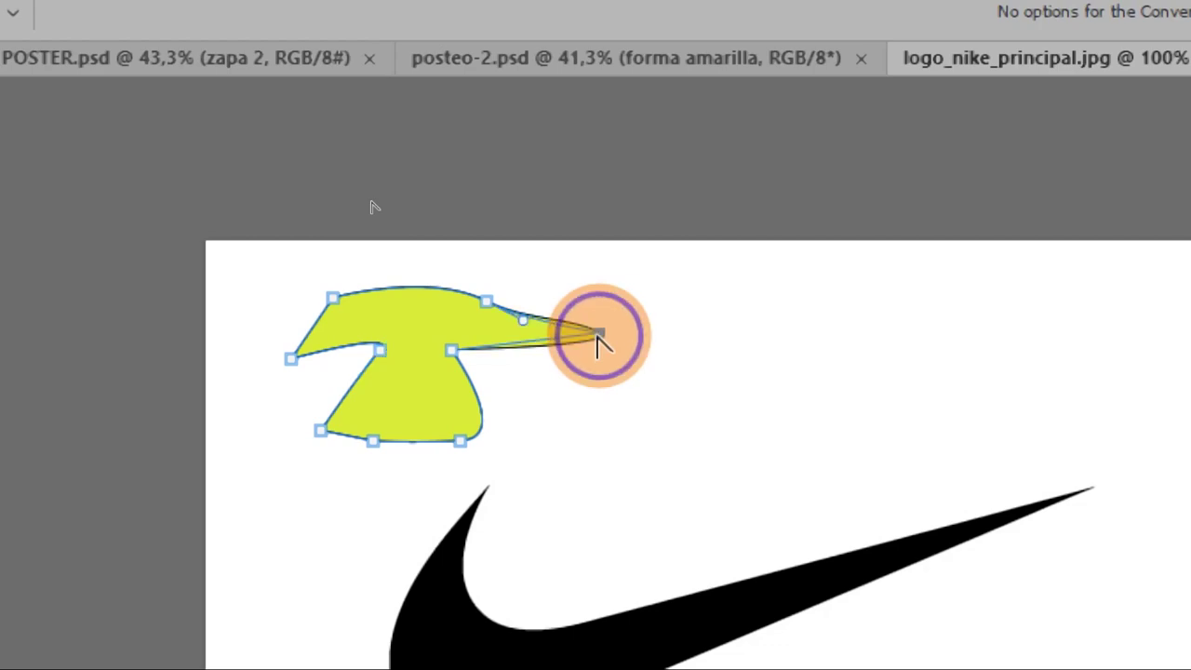
left_click_drag(599, 341, 598, 339)
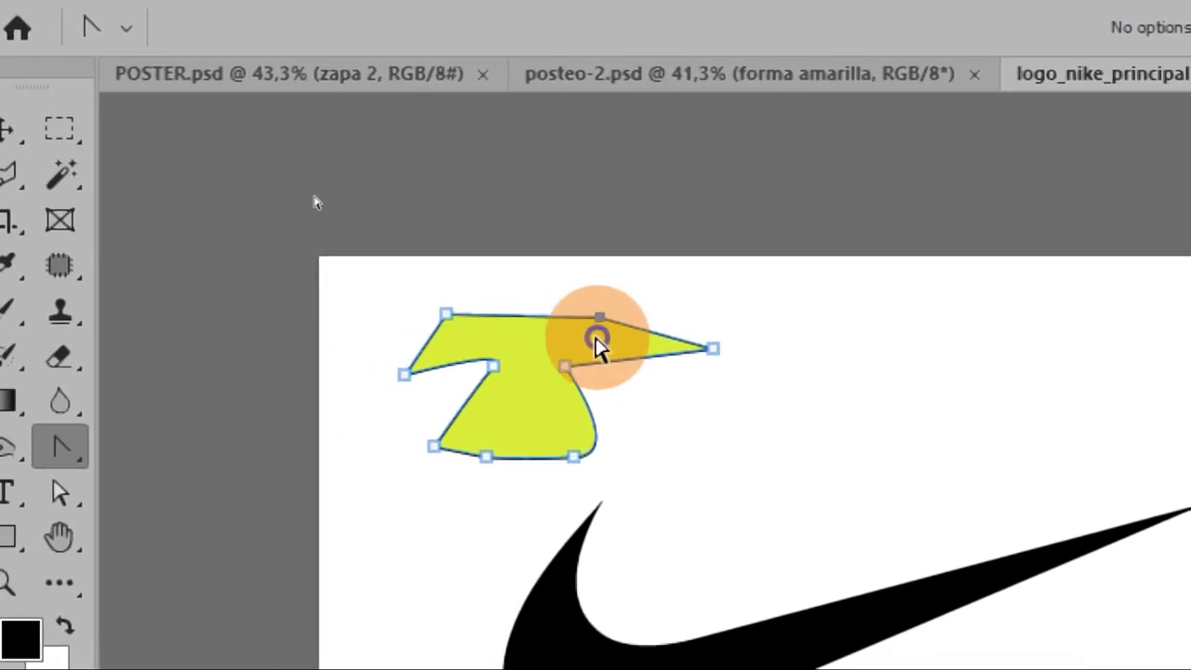
left_click(575, 457)
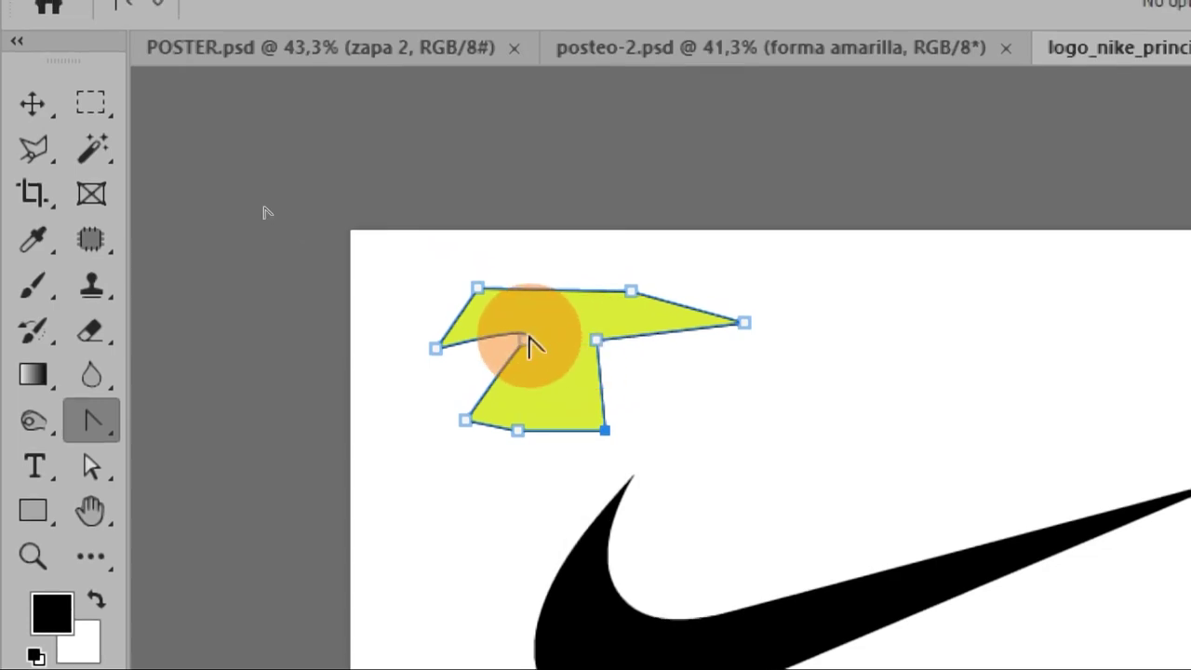
left_click(526, 342)
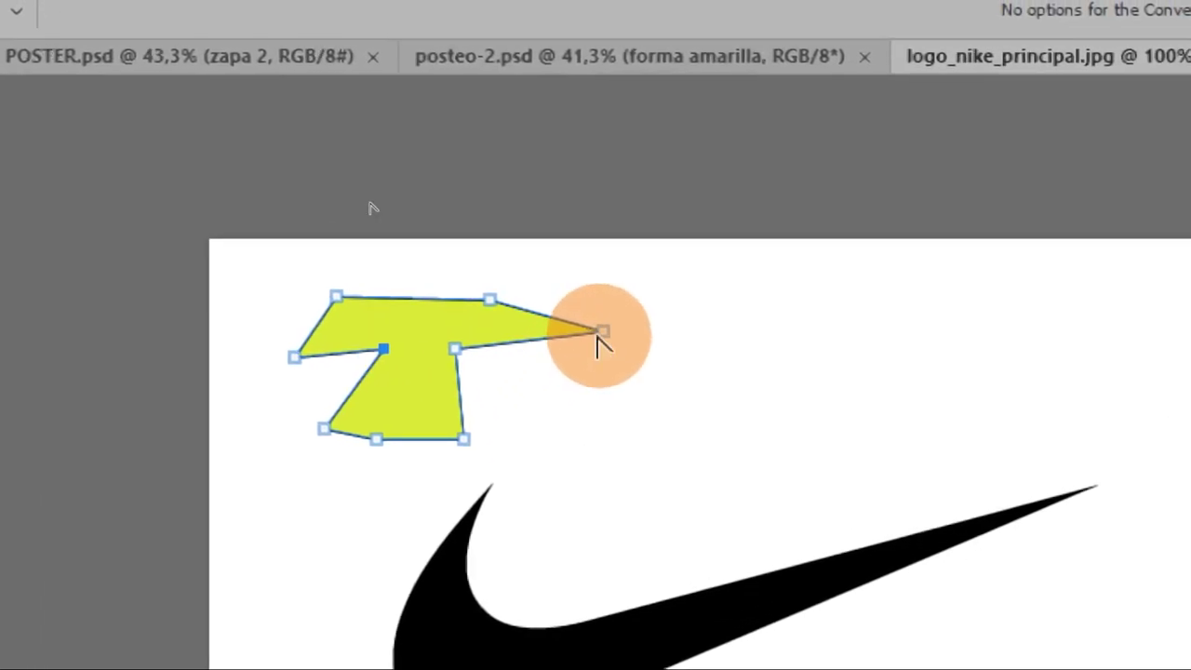
left_click(598, 337)
left_click_drag(596, 335, 600, 344)
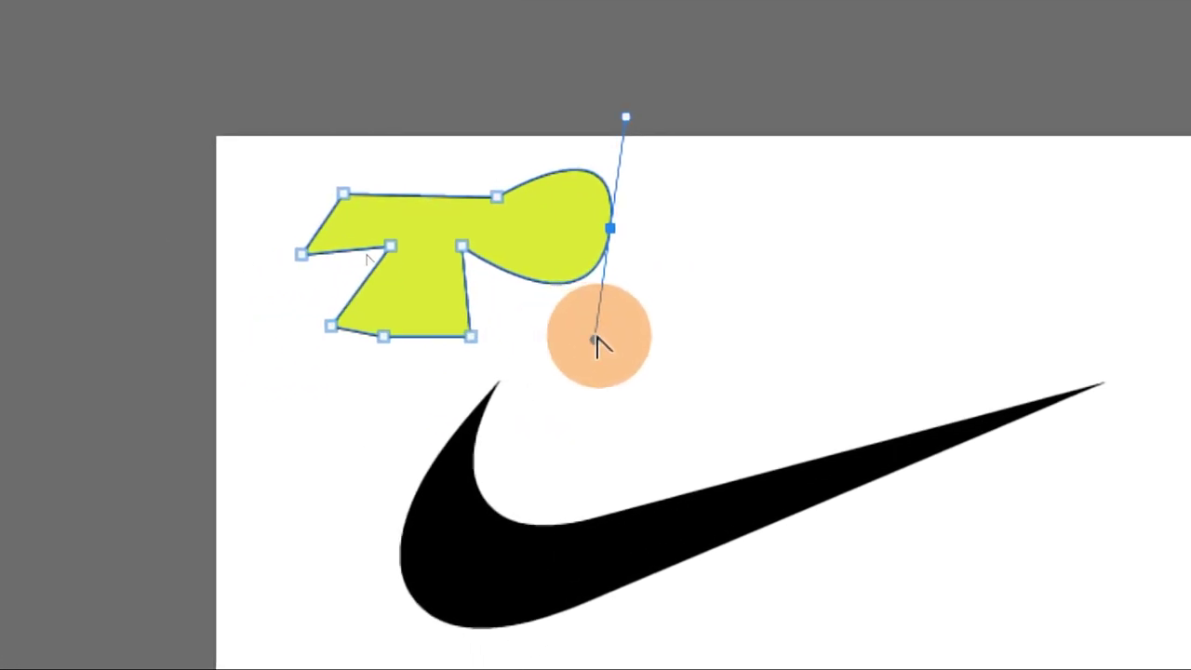
left_click_drag(598, 344, 598, 345)
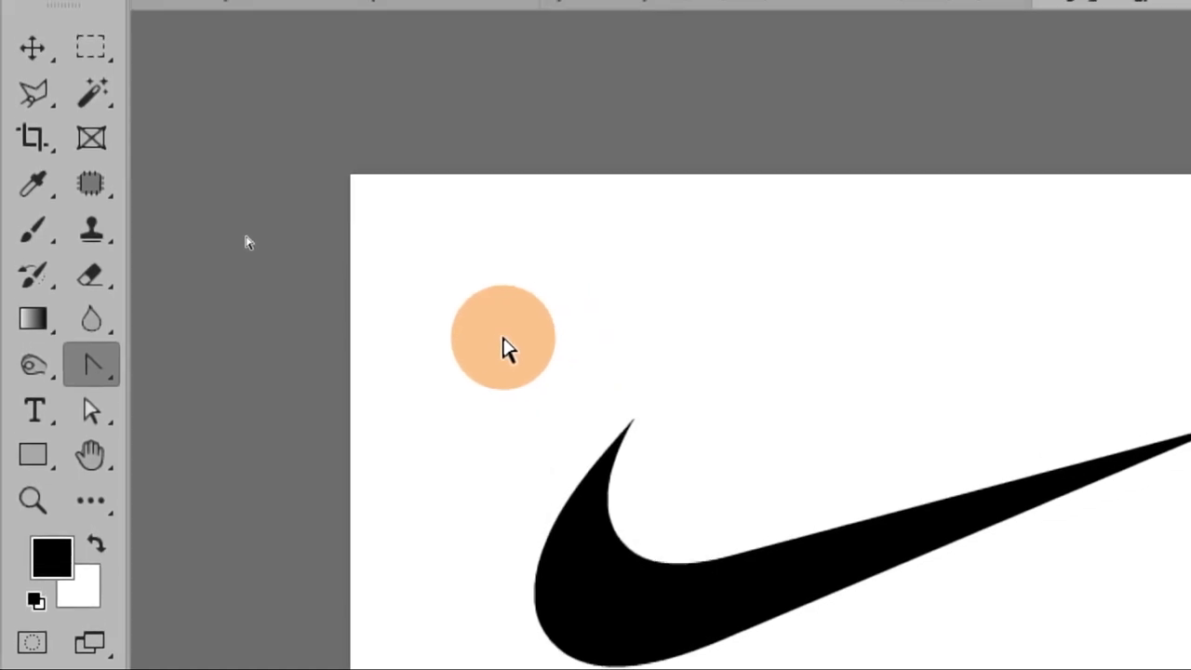
- Switch back to the standard Pen Tool and show its shape, path and pixel modes
left_click(90, 346)
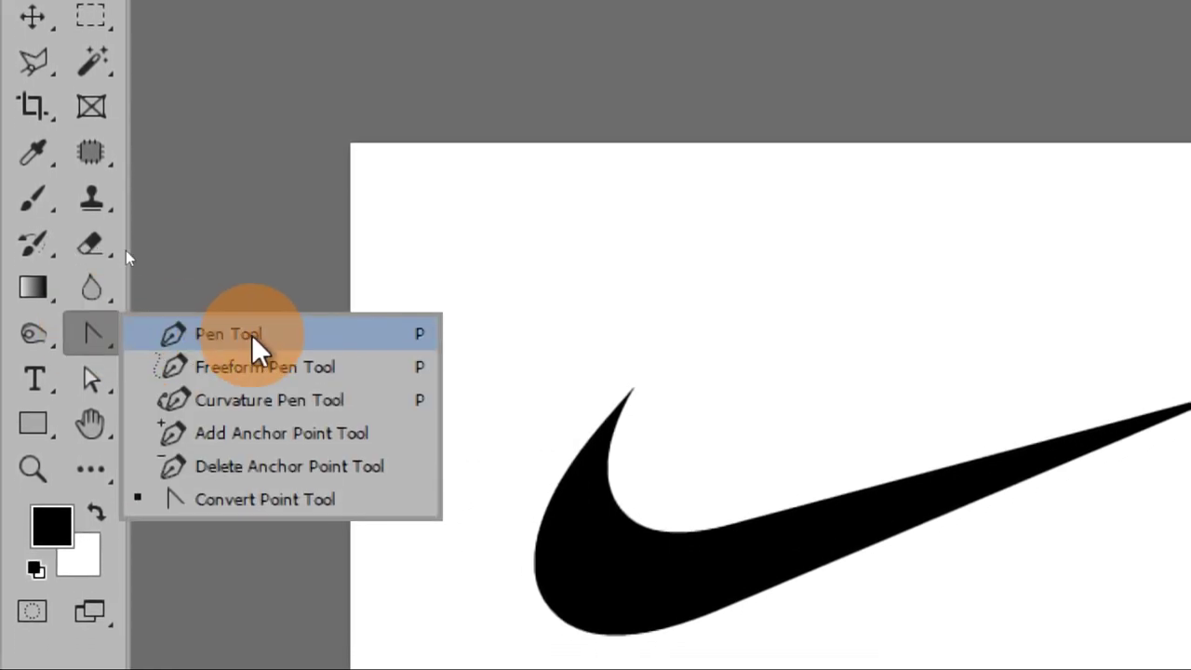
left_click(252, 337)
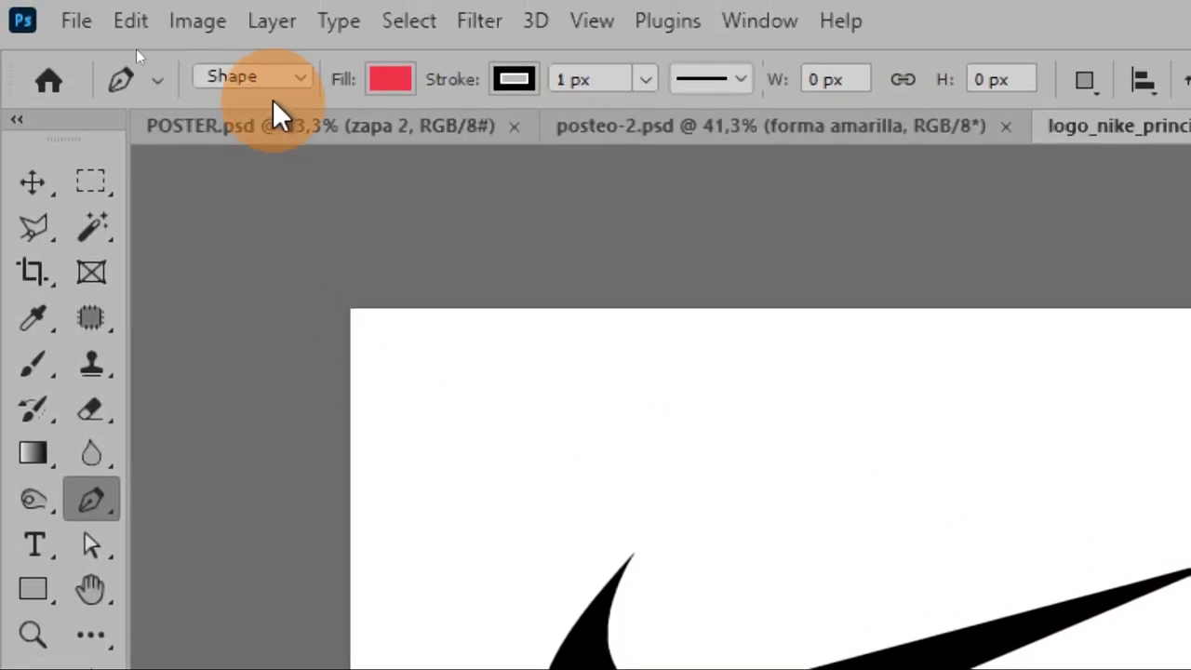
left_click(279, 78)
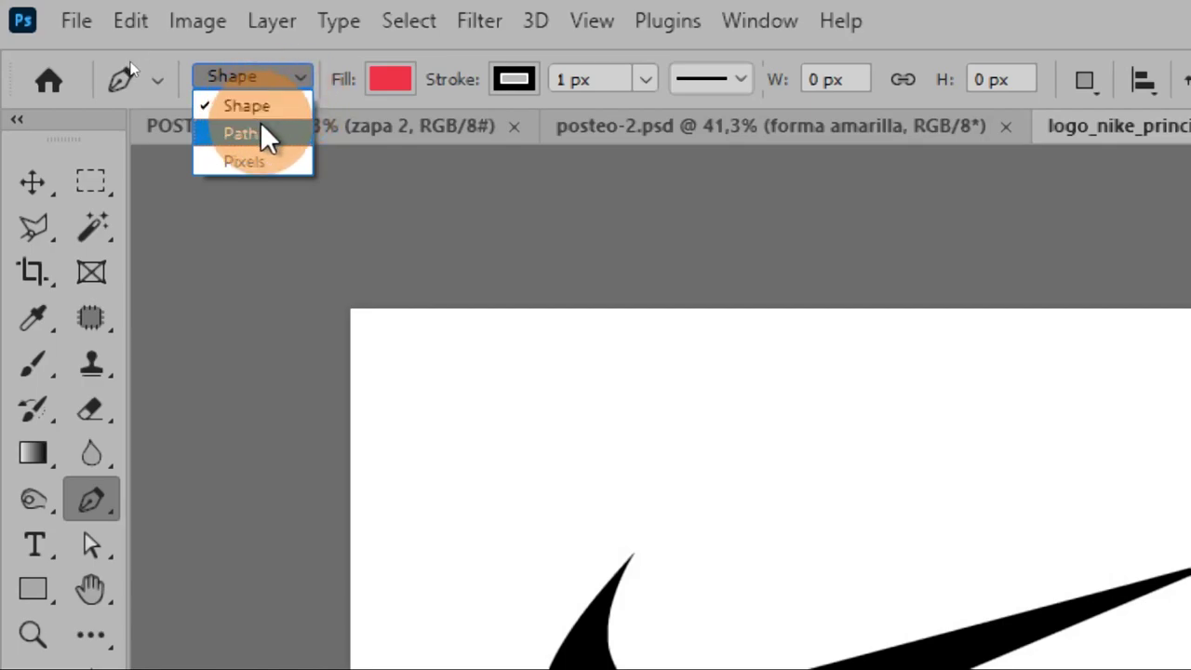
- Set the pen to Path mode and draw a closed four-anchor path over the swoosh's tip
left_click(262, 124)
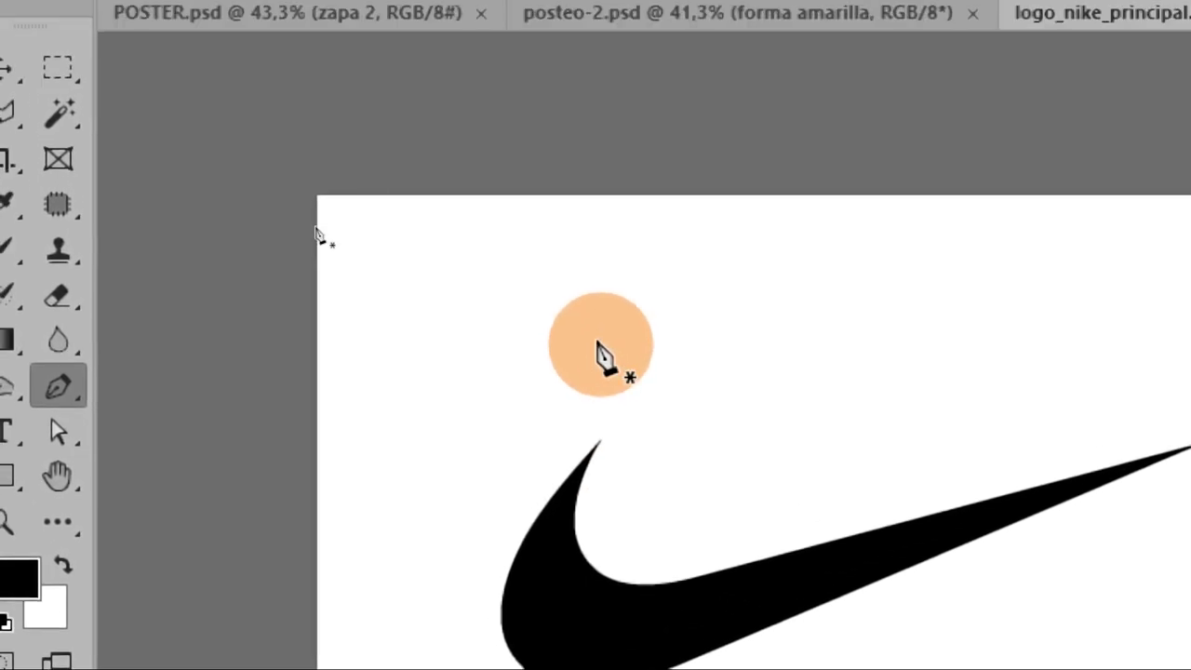
left_click(584, 330)
left_click(461, 407)
left_click(689, 517)
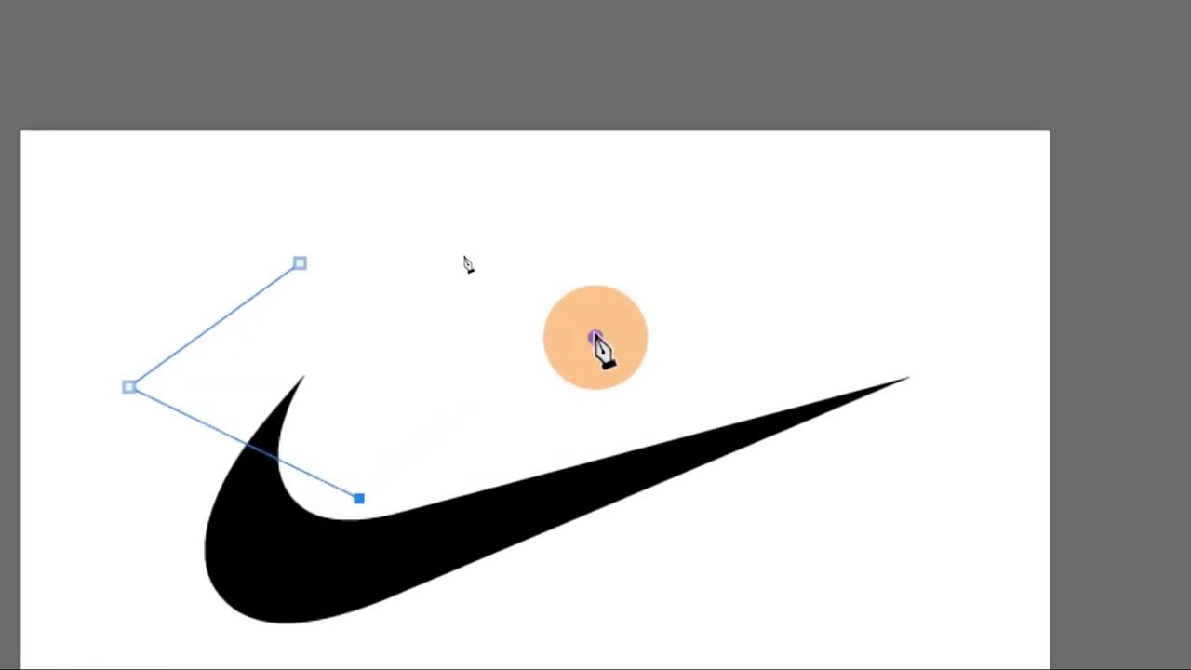
left_click(926, 353)
left_click(596, 331)
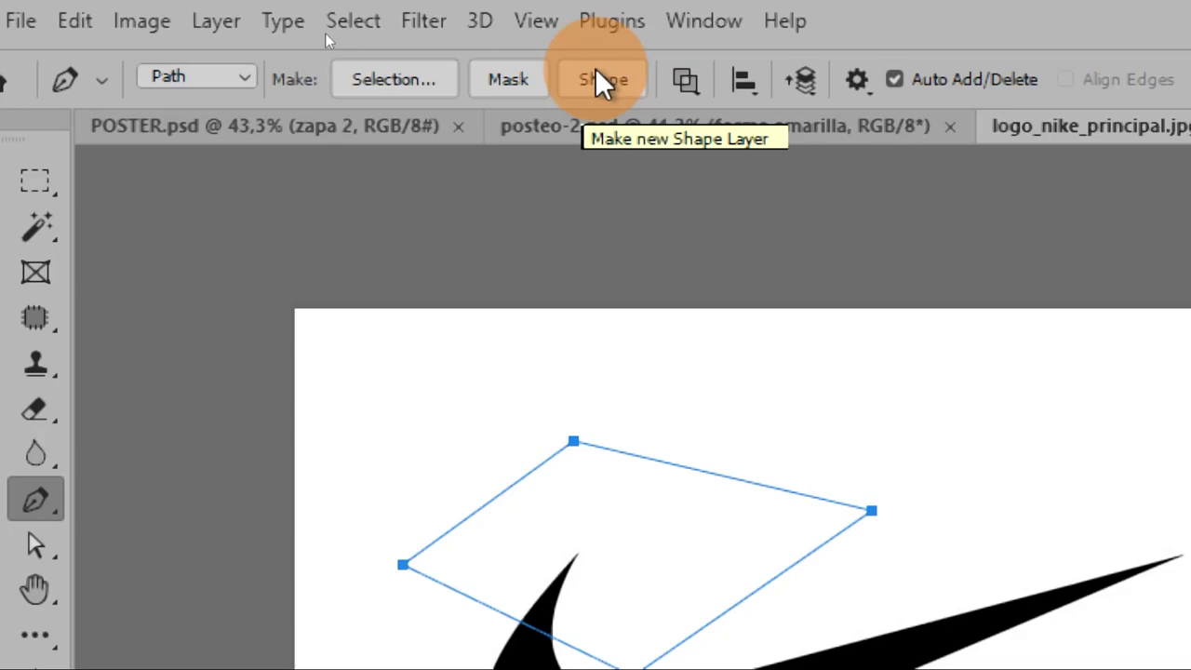
- Try making the test path a shape and a selection, undoing each, then delete the path
left_click(603, 80)
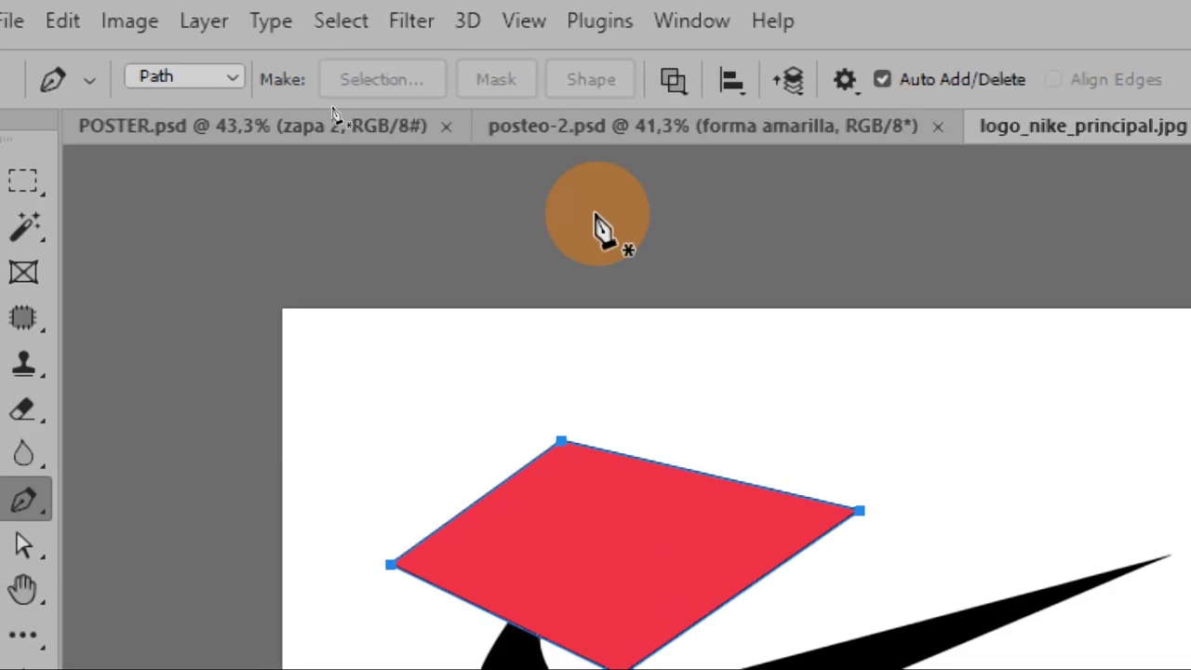
key("ctrl+z")
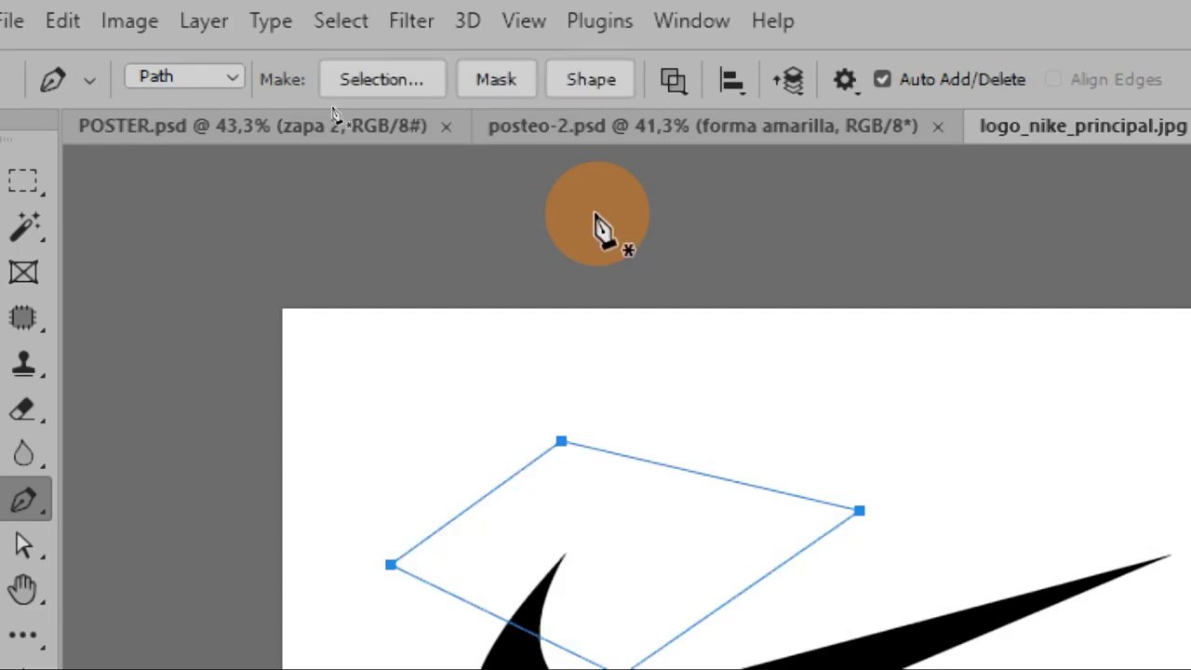
left_click(388, 82)
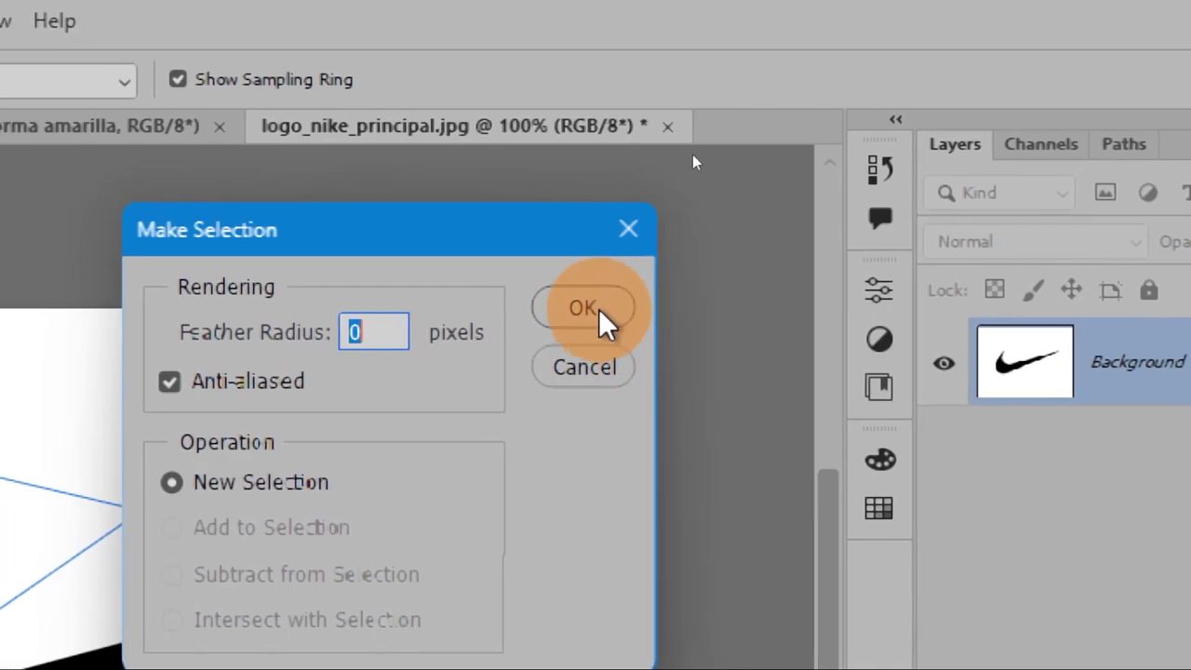
left_click(595, 310)
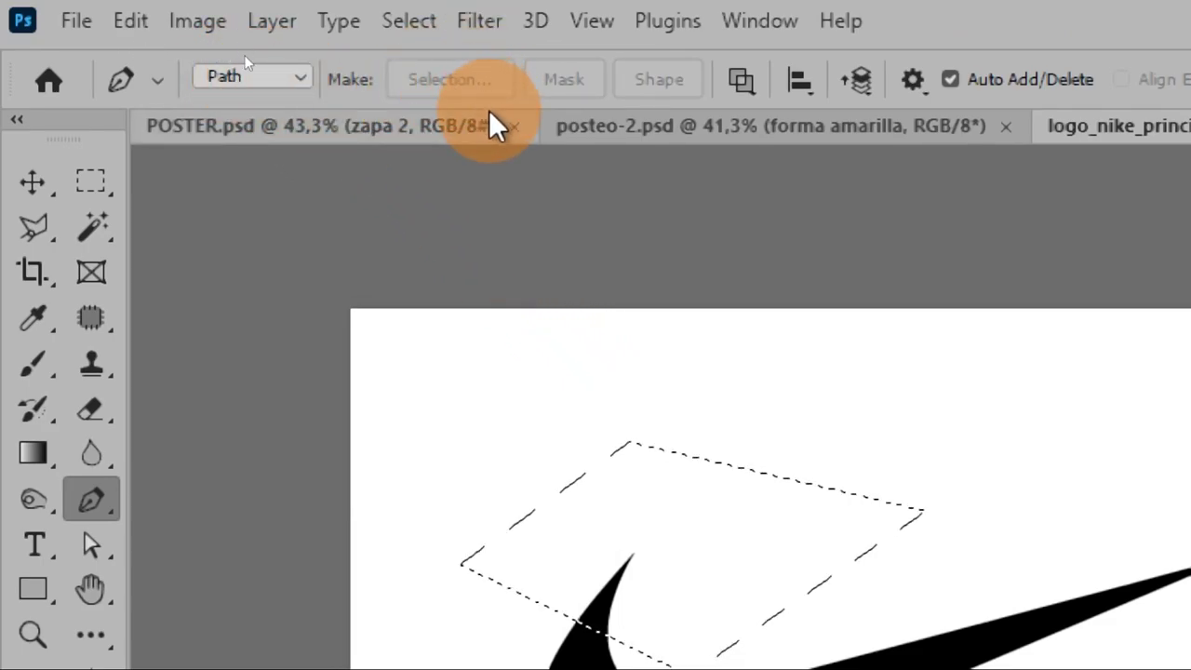
left_click(598, 317)
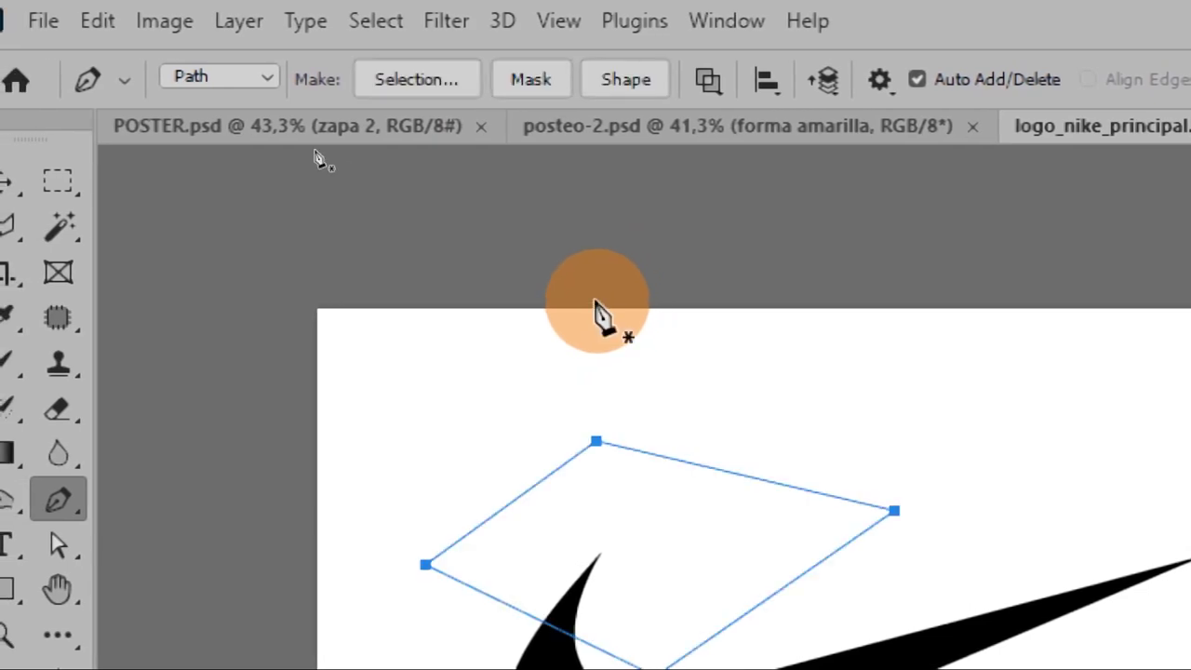
key("ctrl+z")
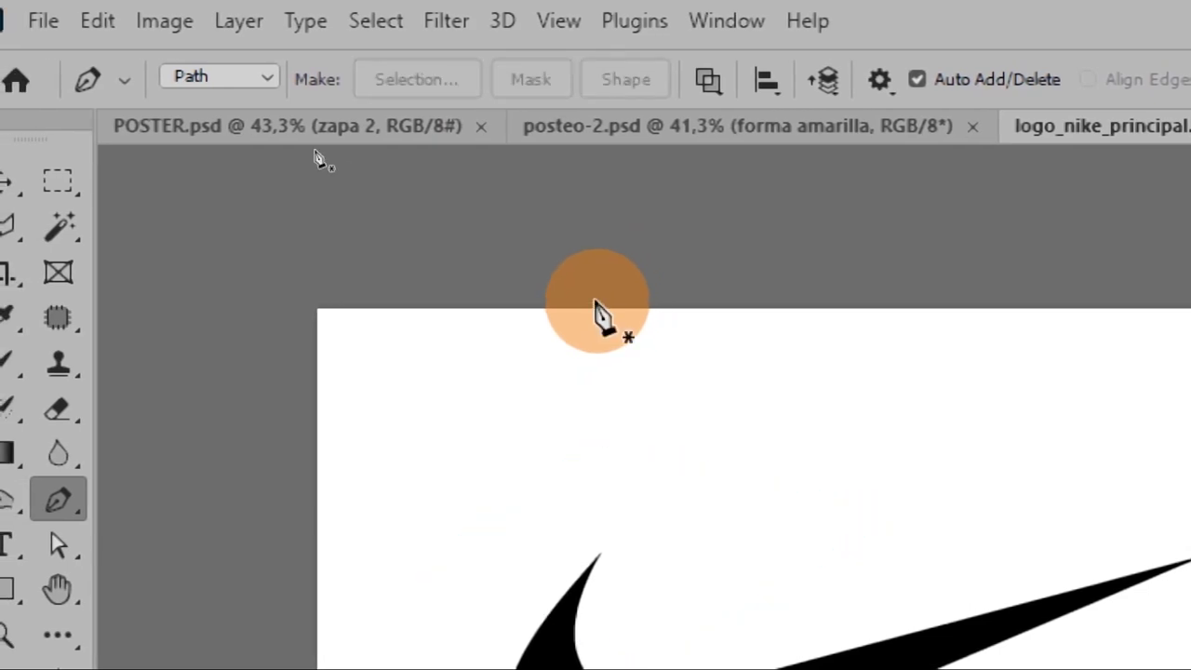
left_click(278, 74)
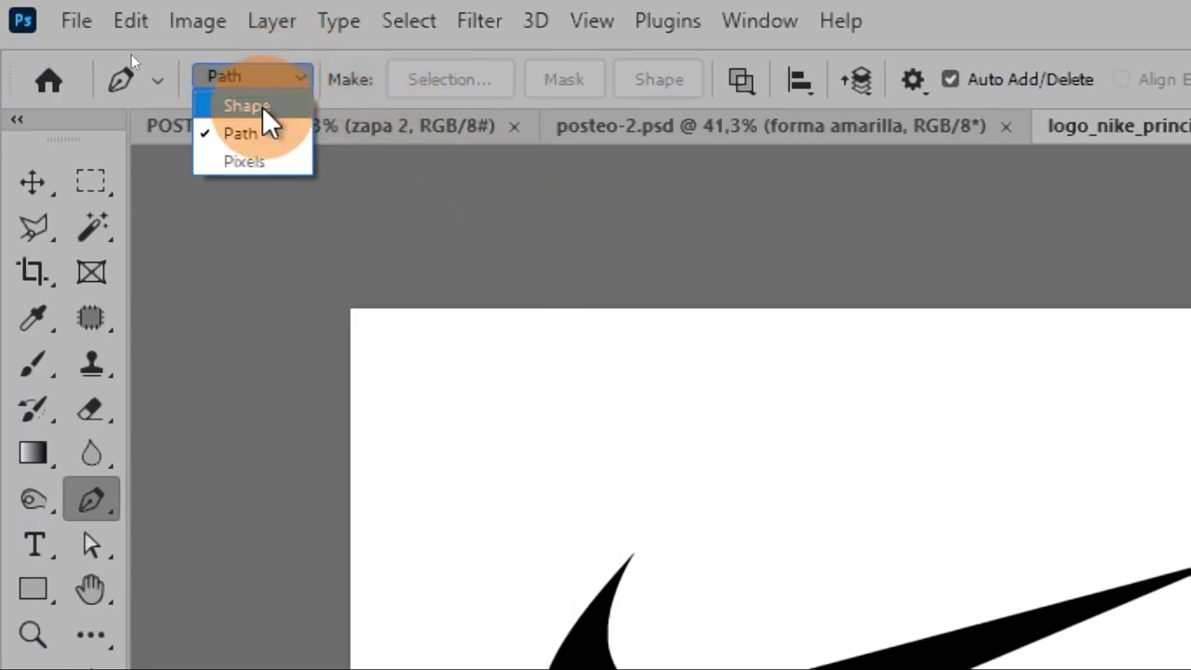
- Set the Pen tool to Shape mode and frame the swoosh in view
left_click(258, 107)
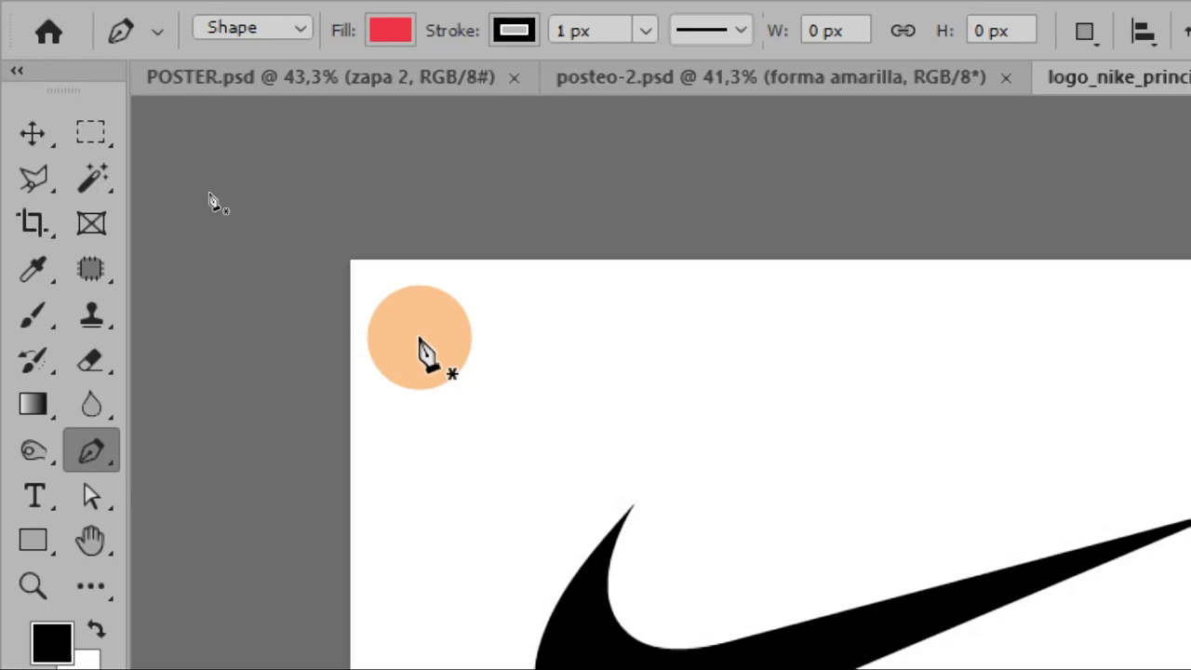
key("super+minus")
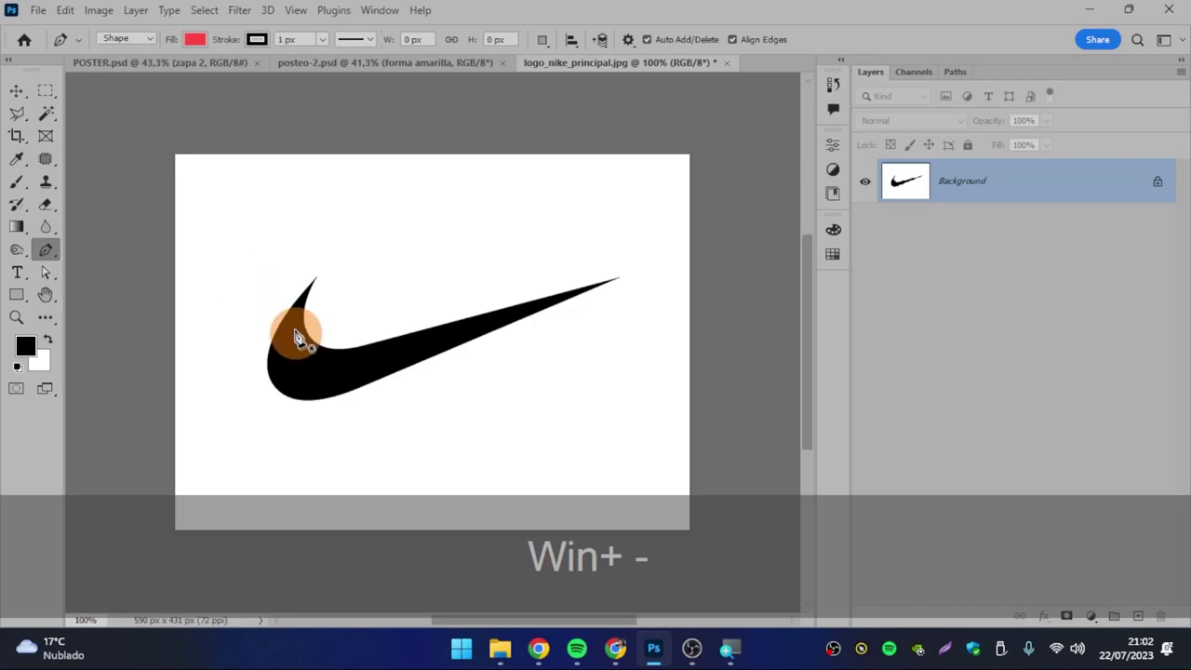
scroll(330, 326, "up", 2)
scroll(338, 325, "up", 1)
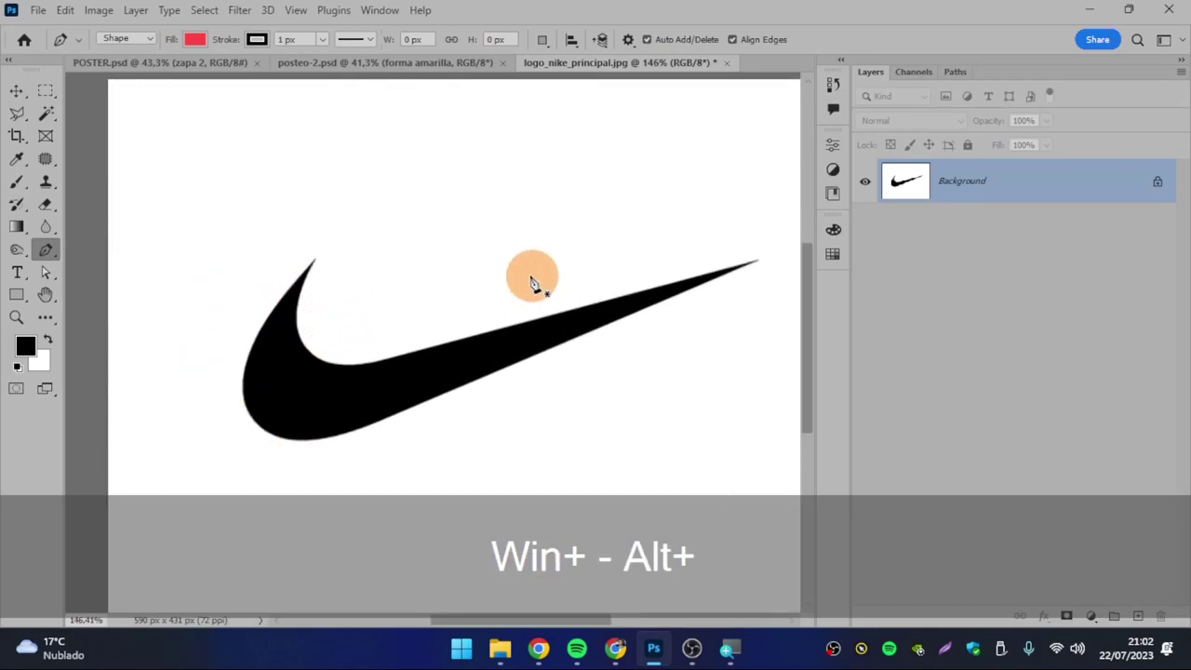
key("alt+space")
left_click_drag(531, 274, 465, 284)
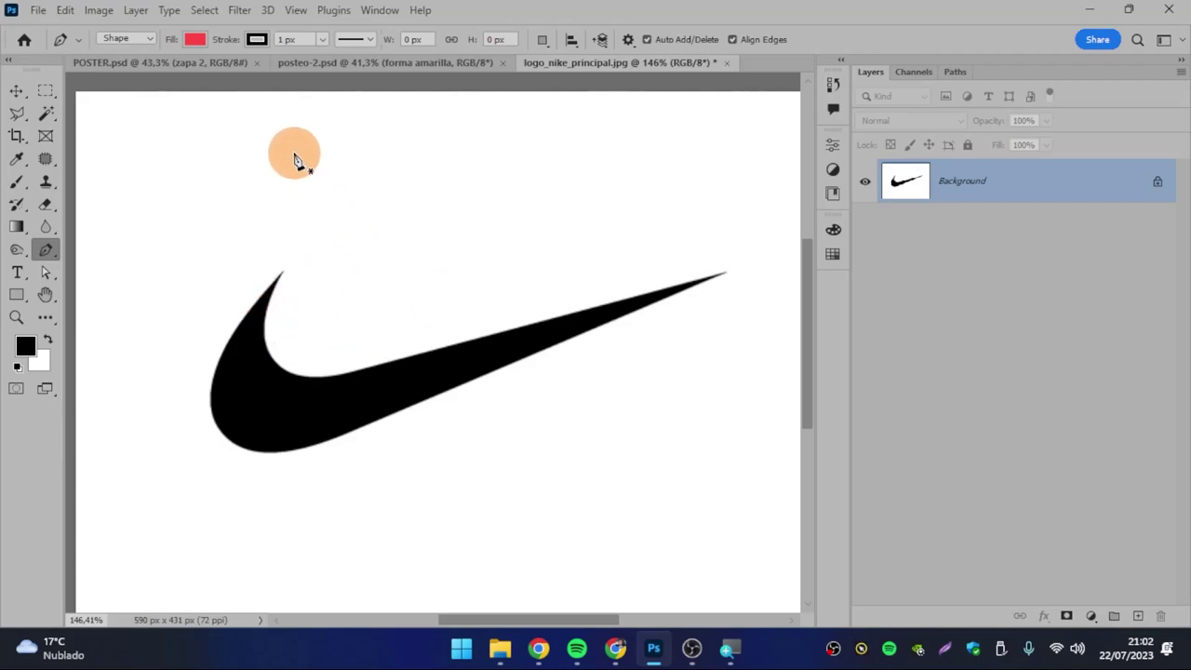
- Sketch a five-corner red trial polygon above the swoosh, then delete it
left_click(293, 153)
left_click(183, 324)
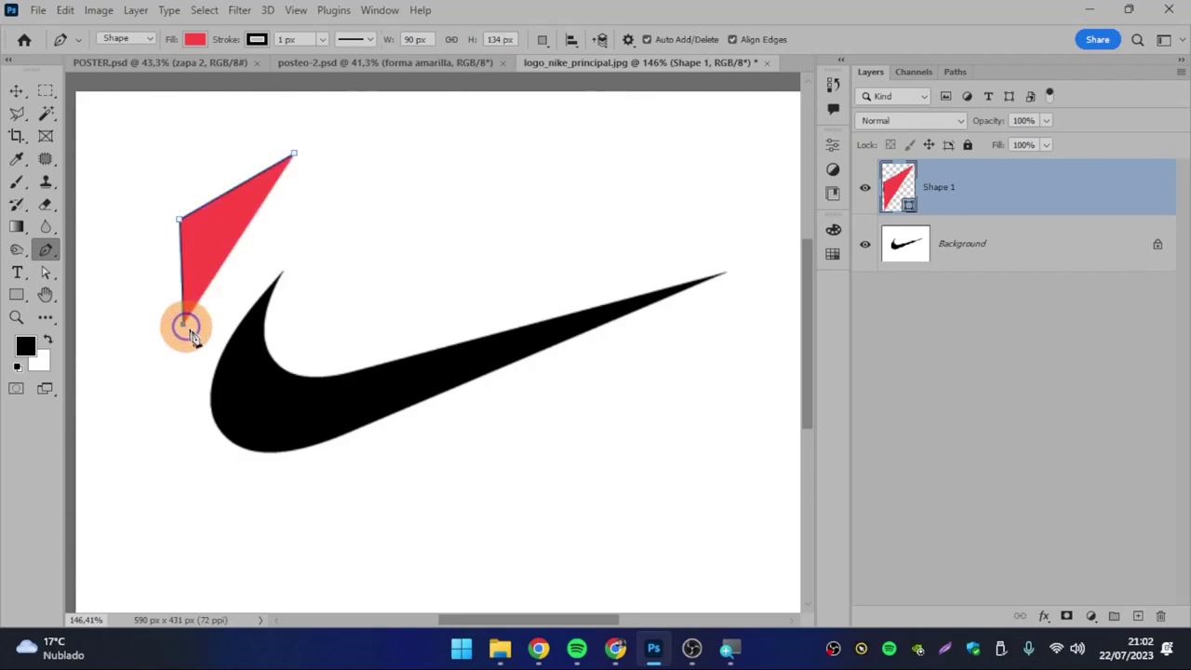
left_click(412, 301)
left_click(461, 196)
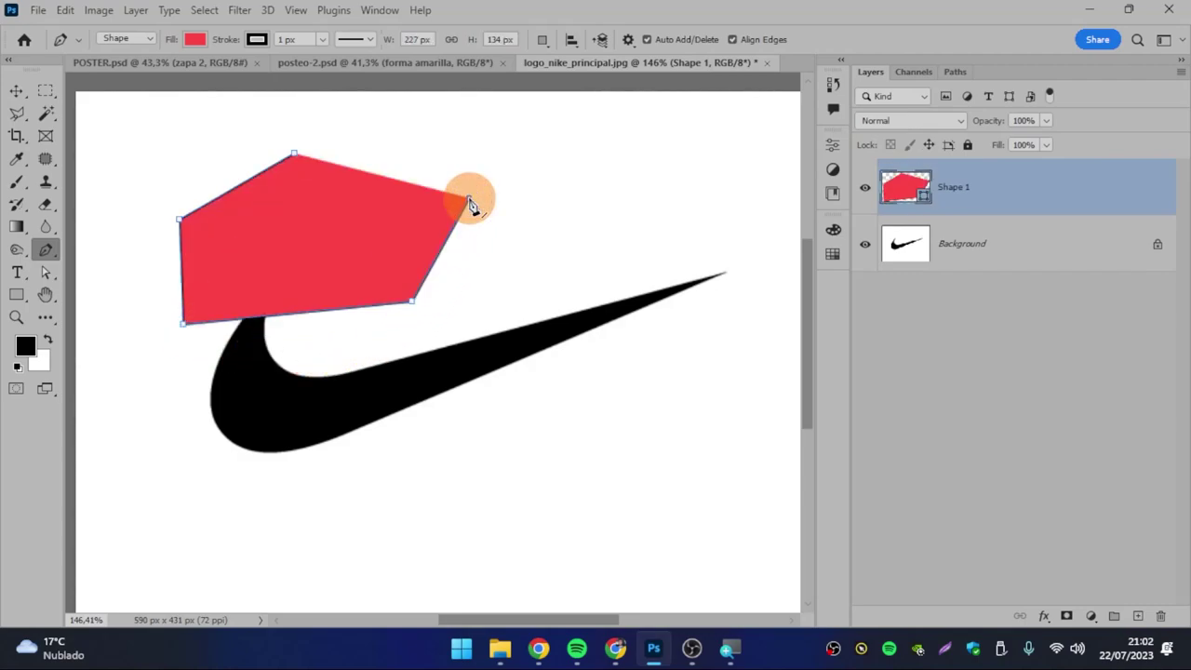
left_click(266, 273)
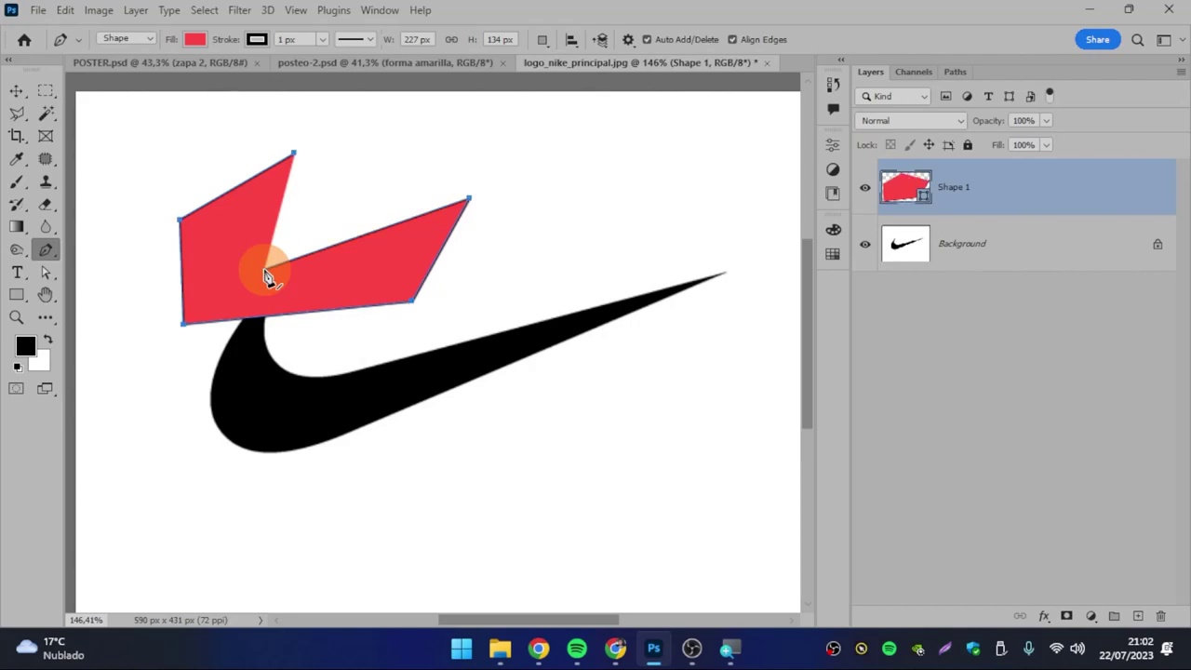
key("BackSpace")
key("BackSpace")
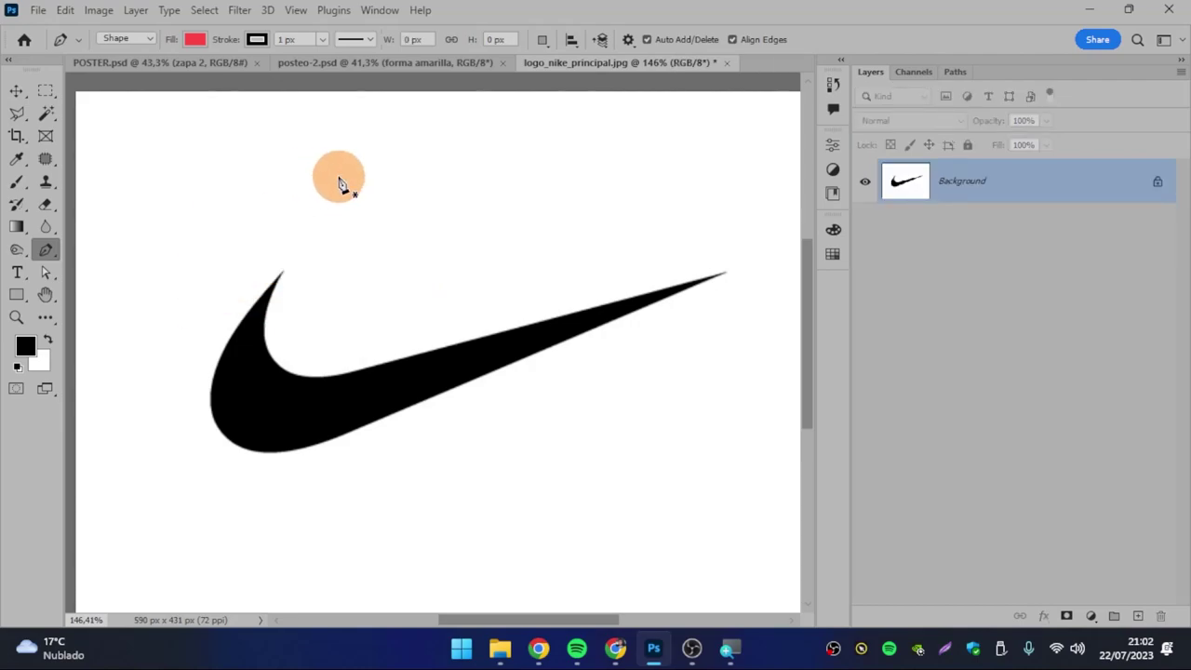
key("super+plus")
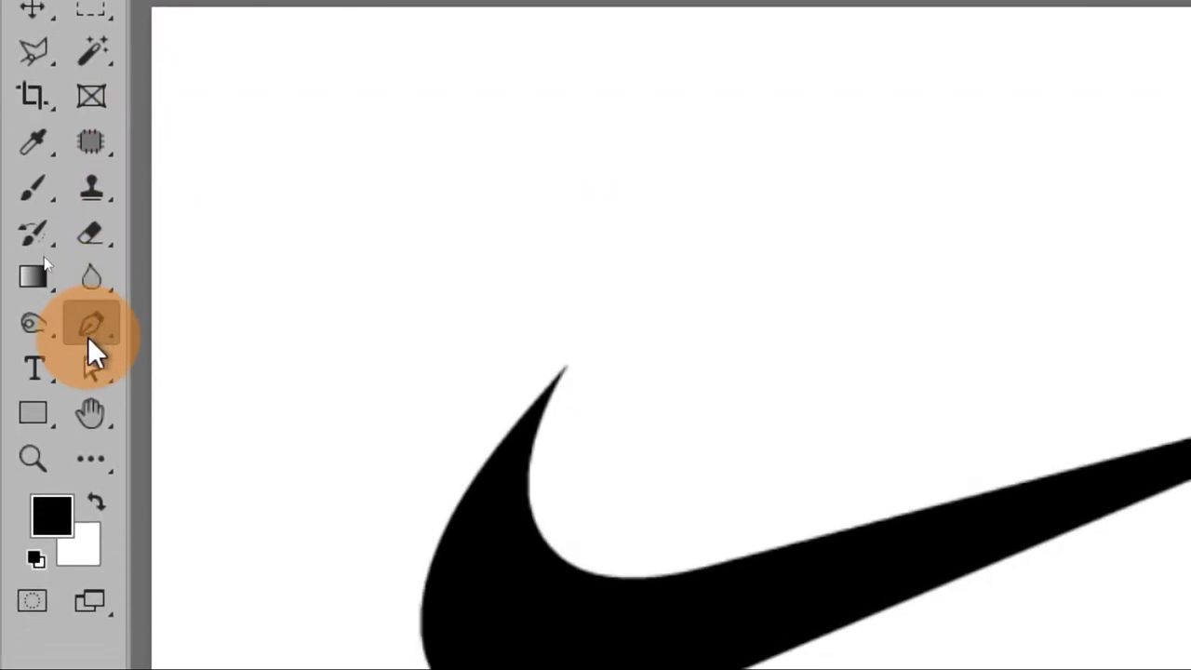
- Enable the Rubber Band preview in the pen options and place two practice anchors
left_click(88, 335)
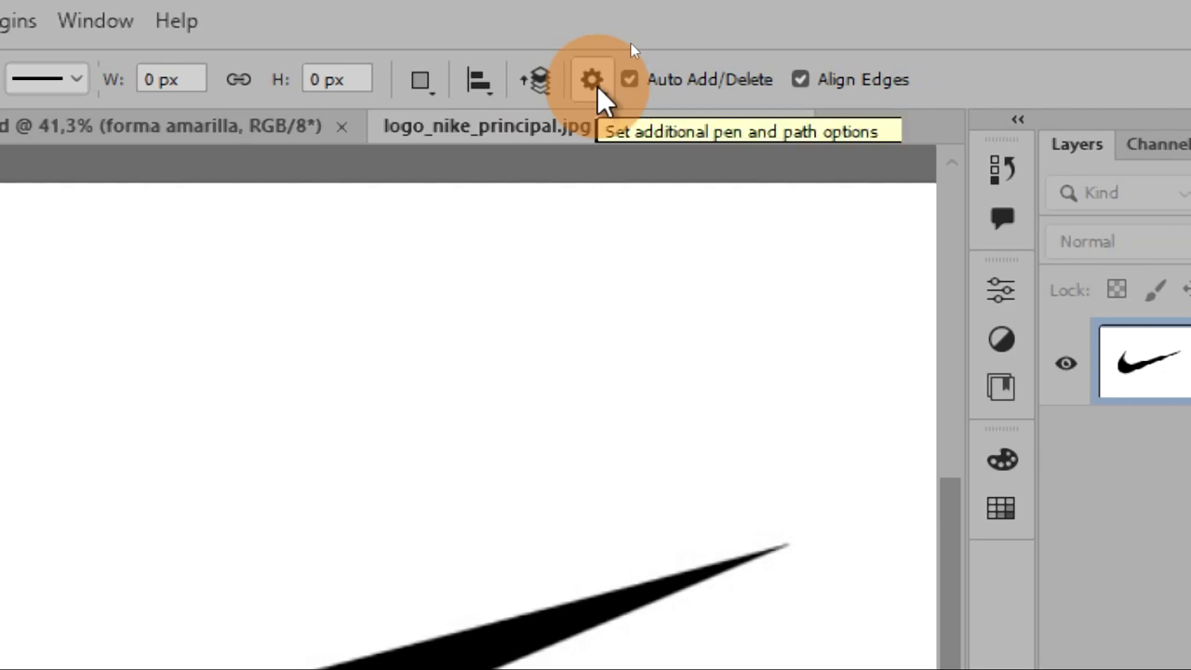
left_click(593, 82)
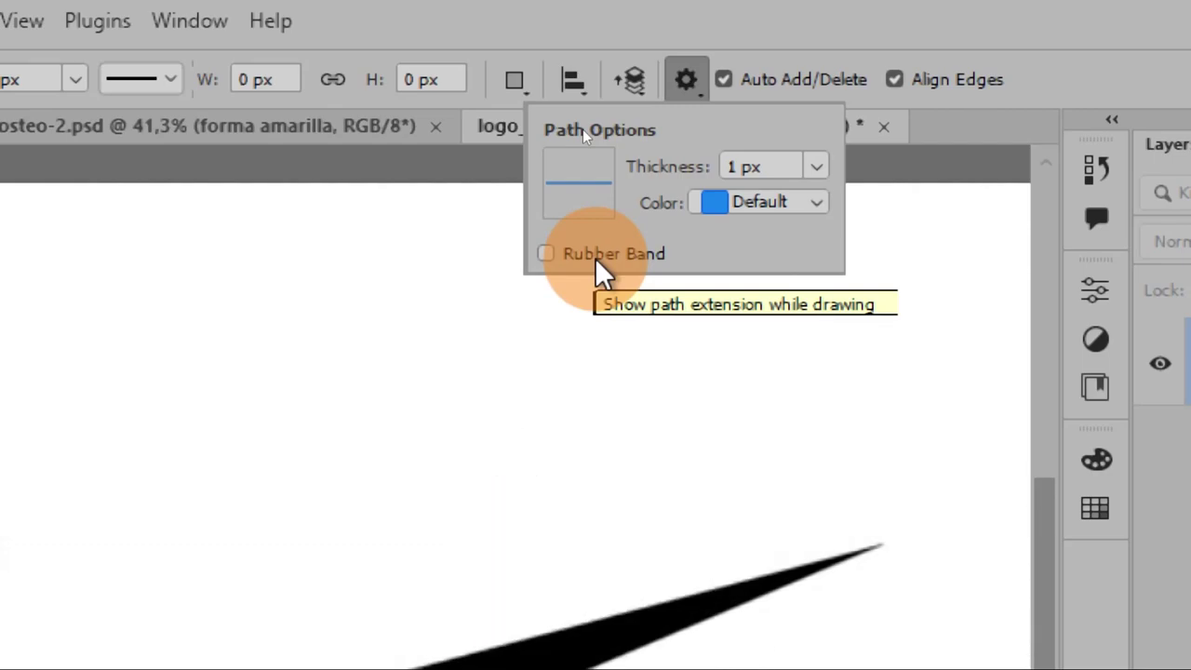
left_click(597, 260)
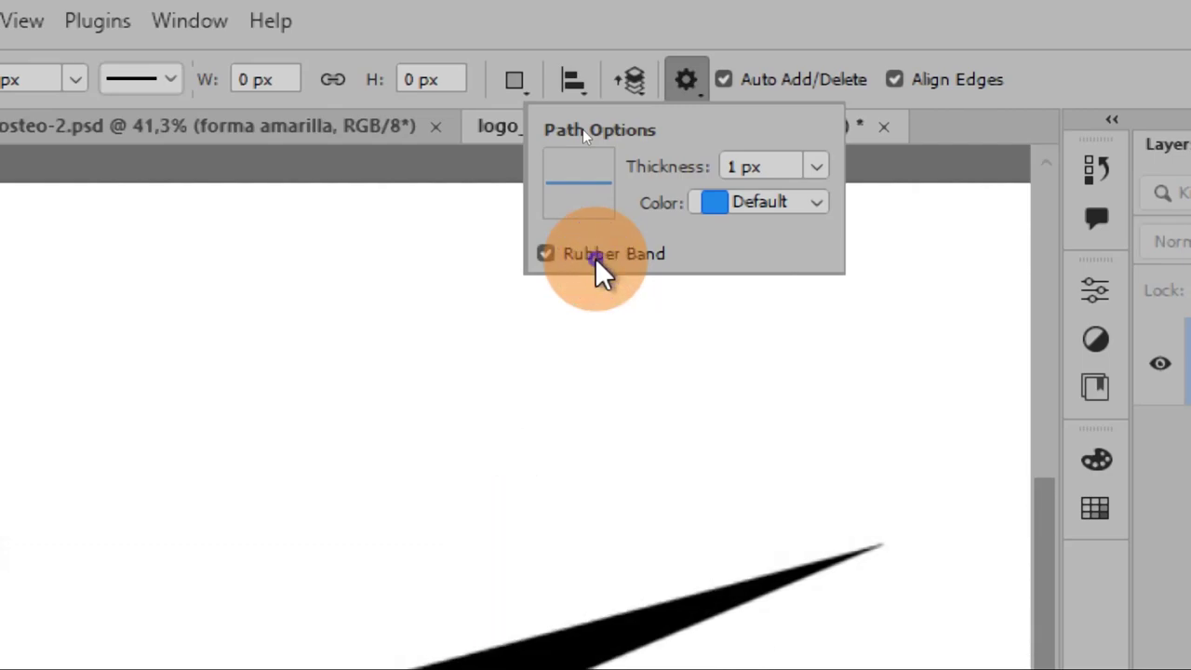
left_click(595, 337)
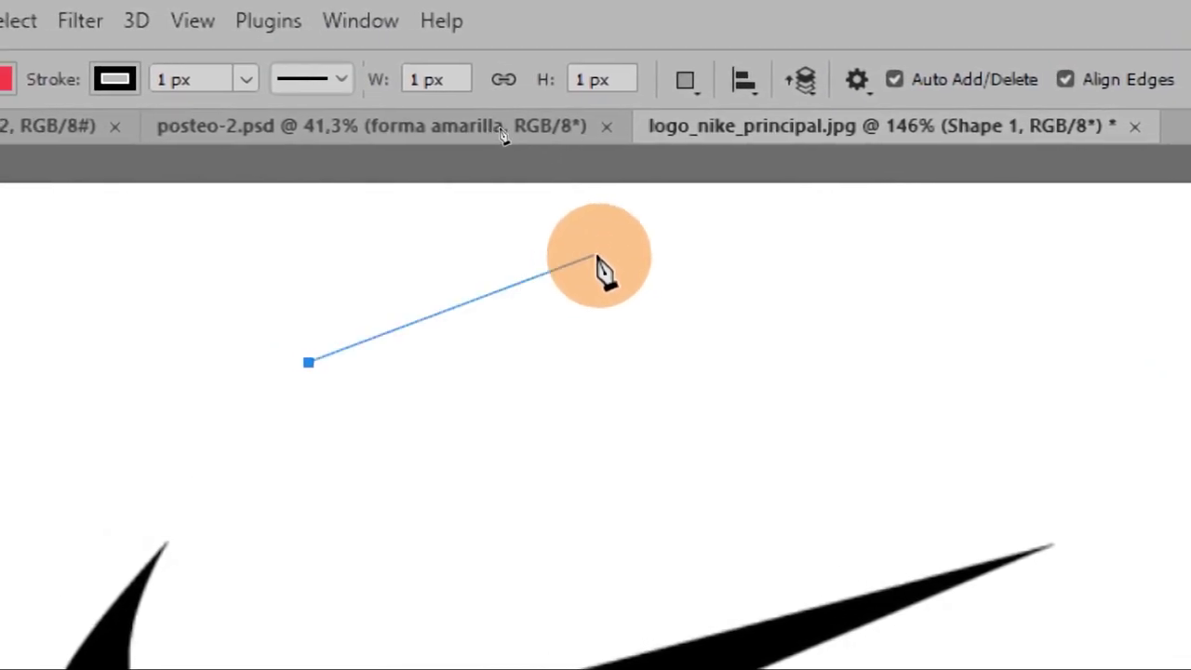
key("Escape")
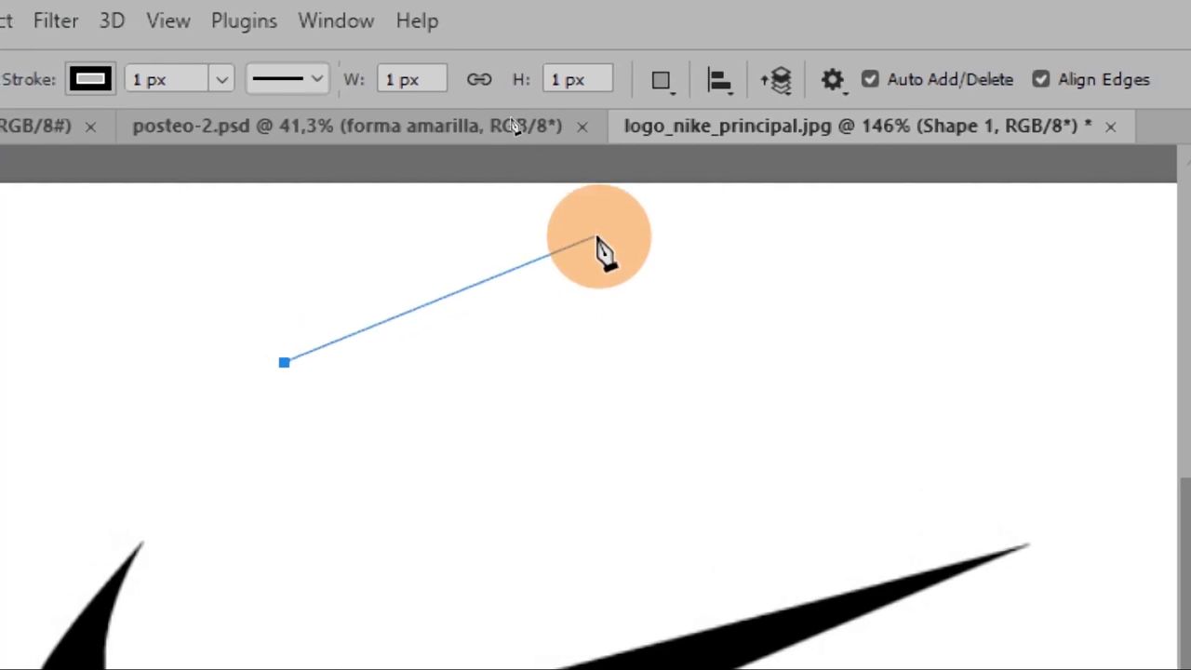
left_click(598, 235)
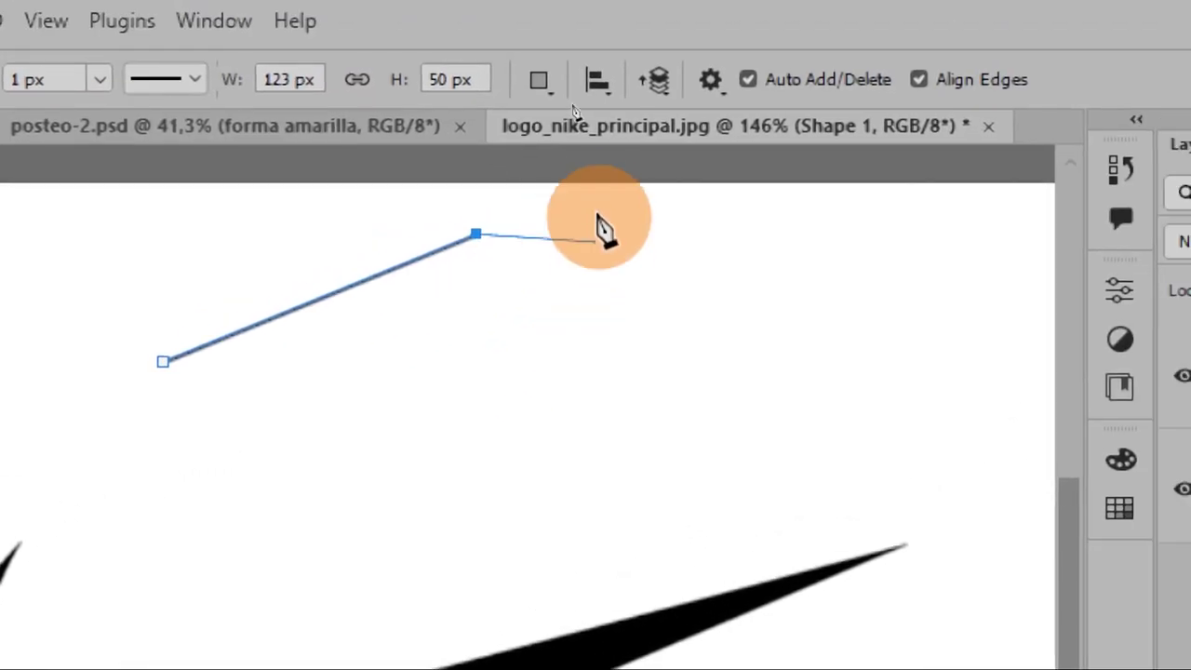
- Toggle Rubber Band off and back on while adding corners, then end the practice path
left_click(603, 80)
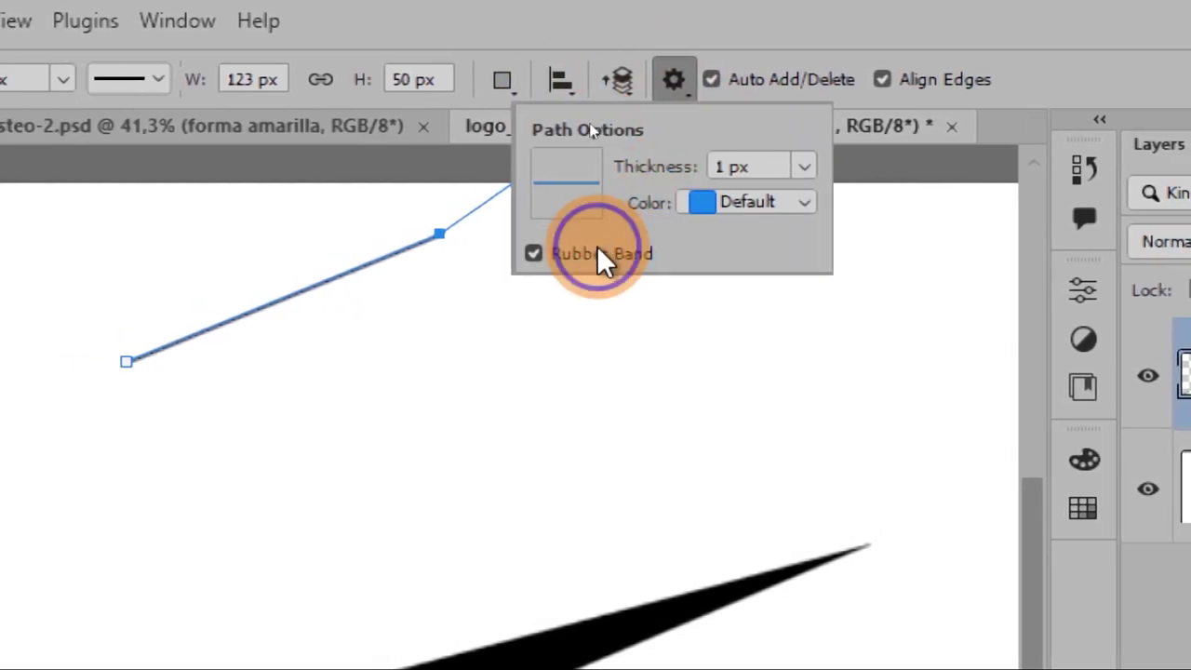
left_click(596, 247)
left_click(602, 30)
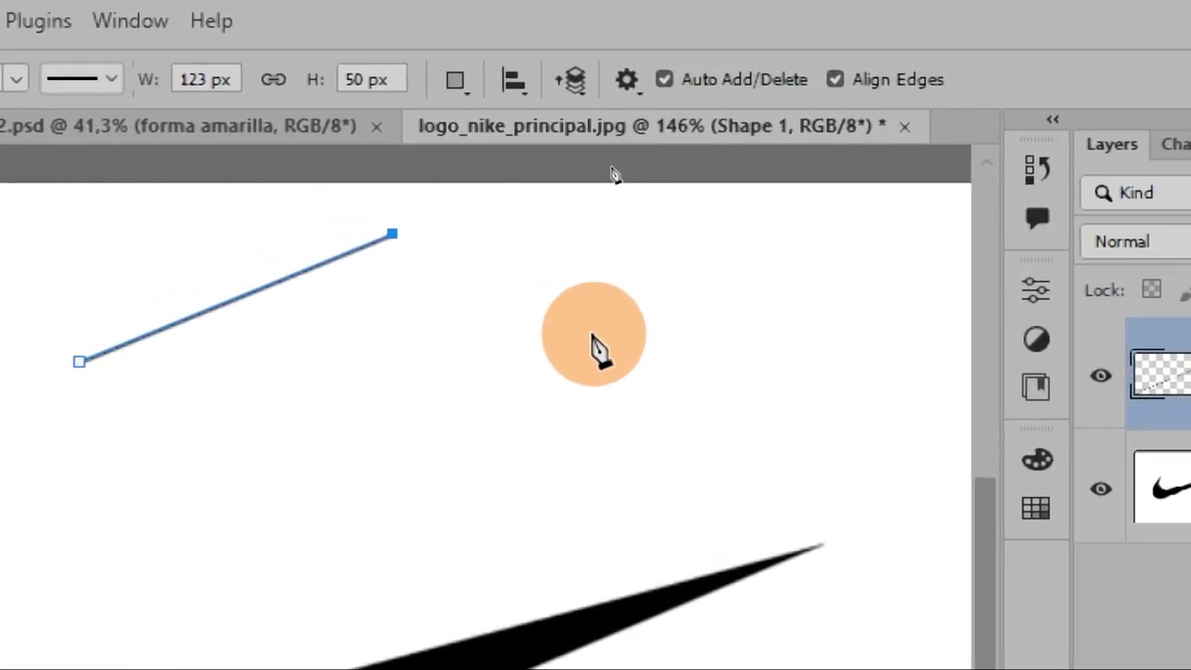
left_click(593, 337)
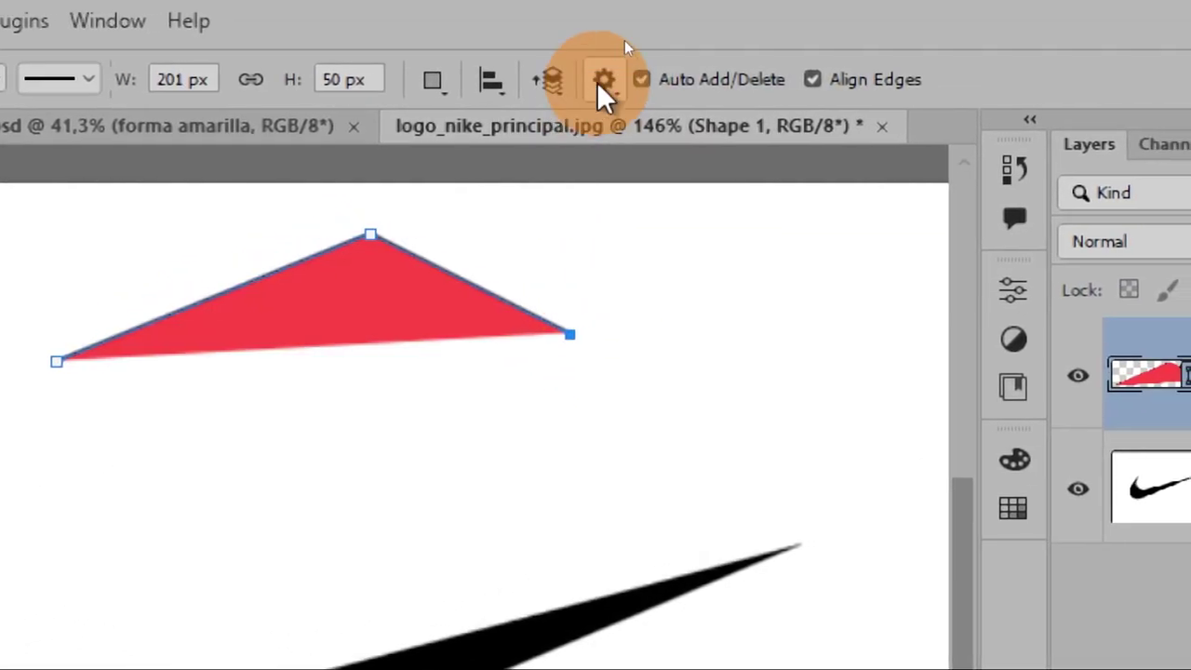
left_click(626, 79)
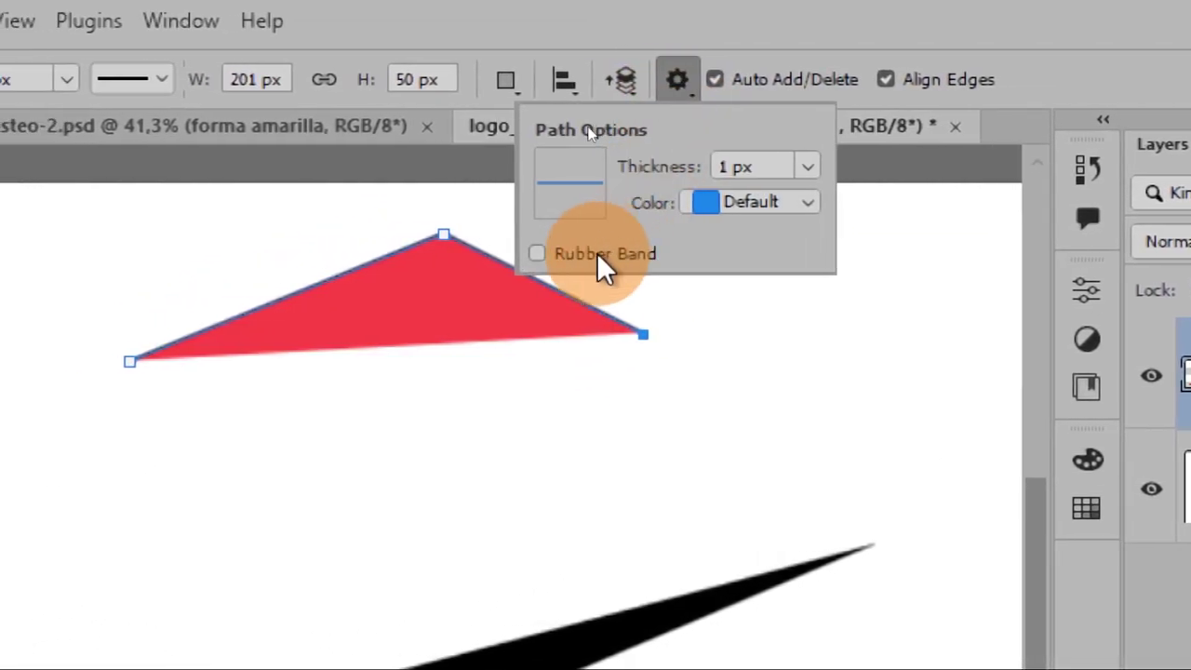
left_click(603, 253)
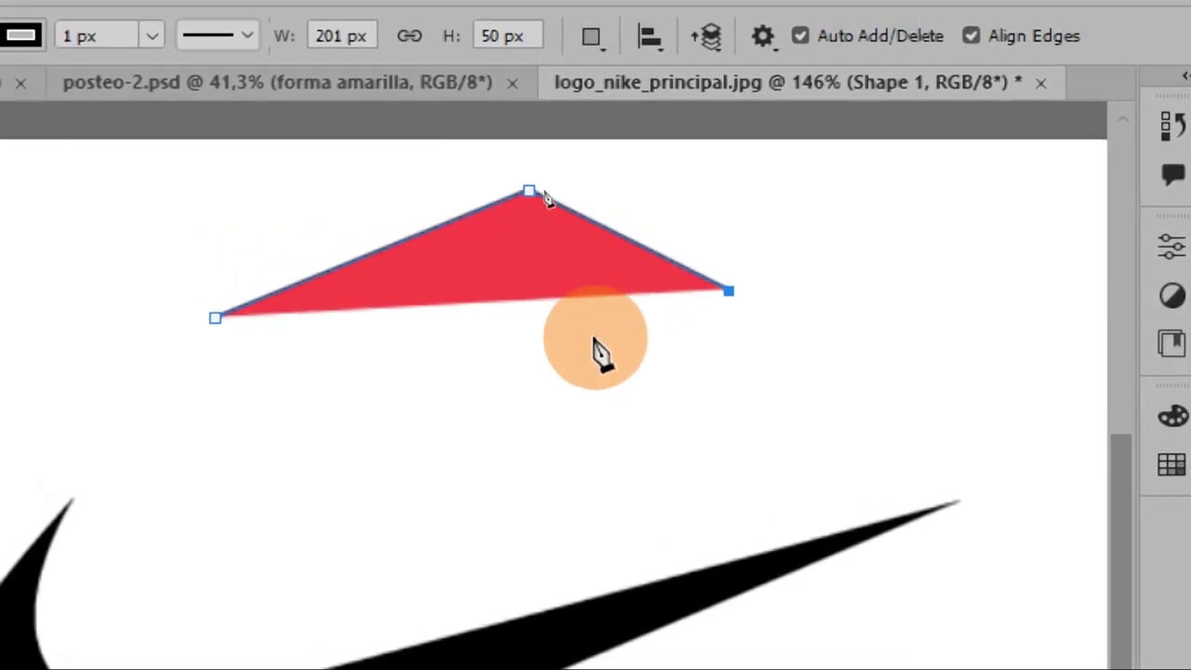
left_click(595, 343)
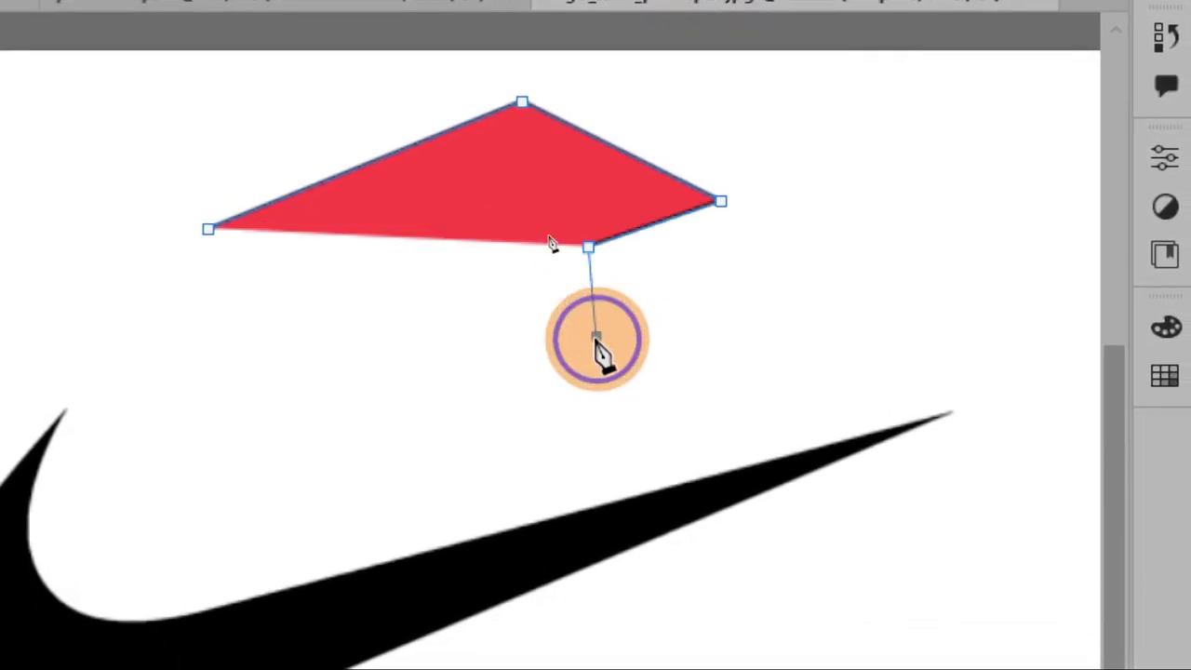
left_click(595, 342)
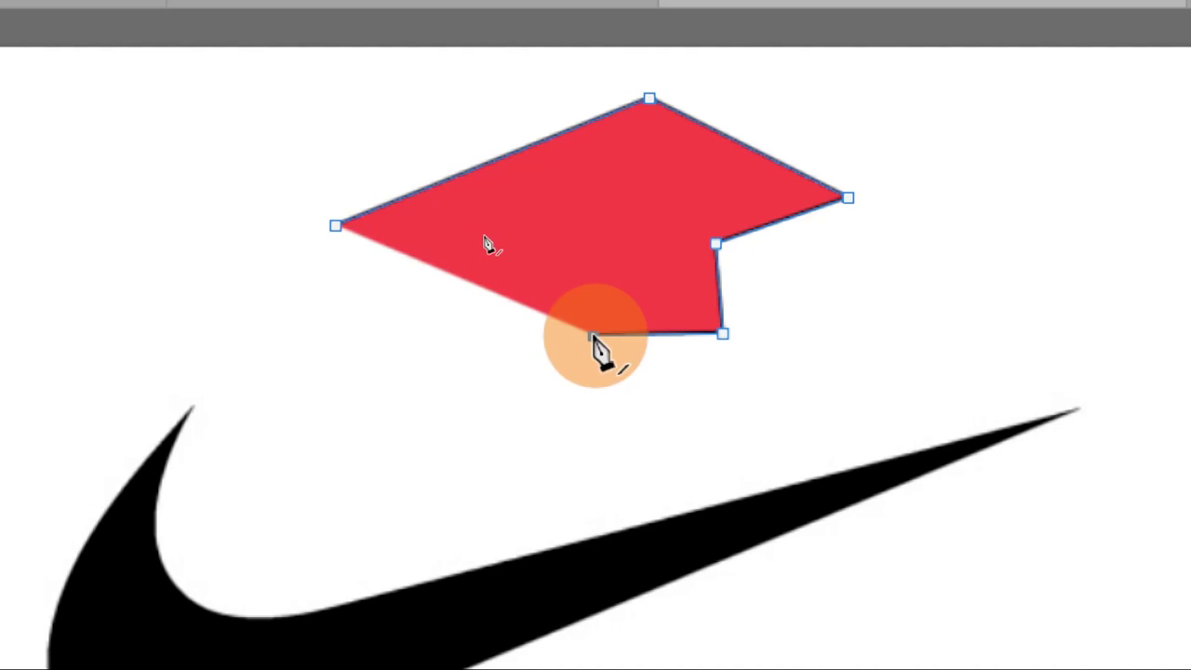
key("Escape")
key("Escape")
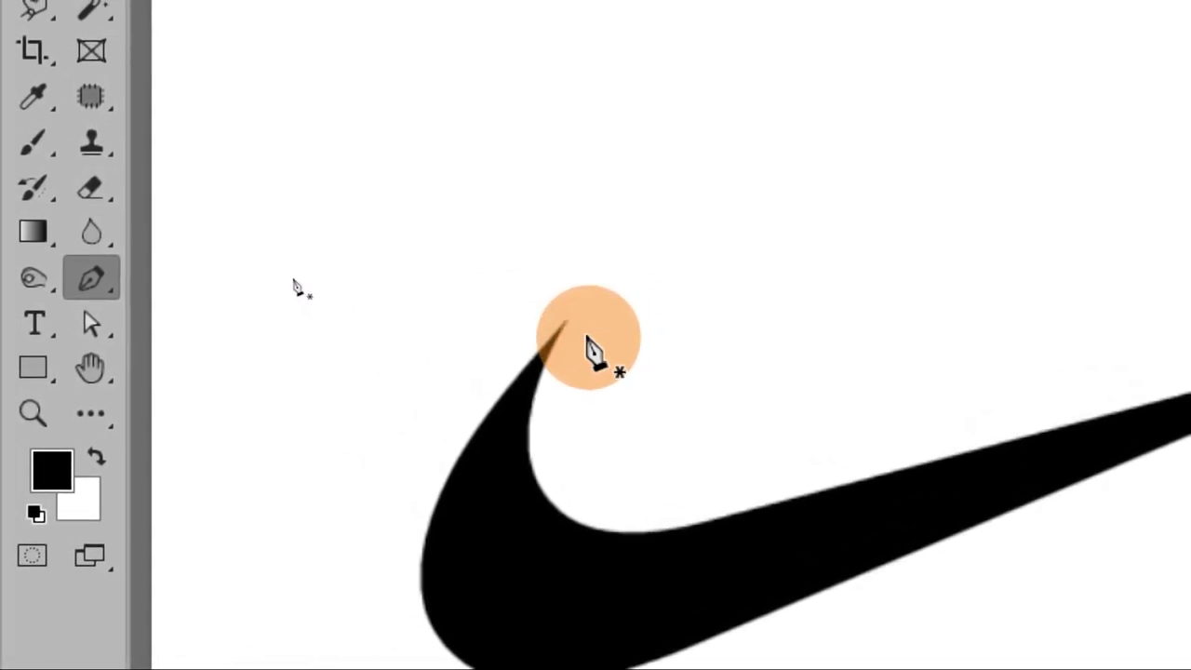
- Trace the swoosh from its upper tip to the far point and lower corner, closing at the tip
left_click_drag(568, 340, 598, 351)
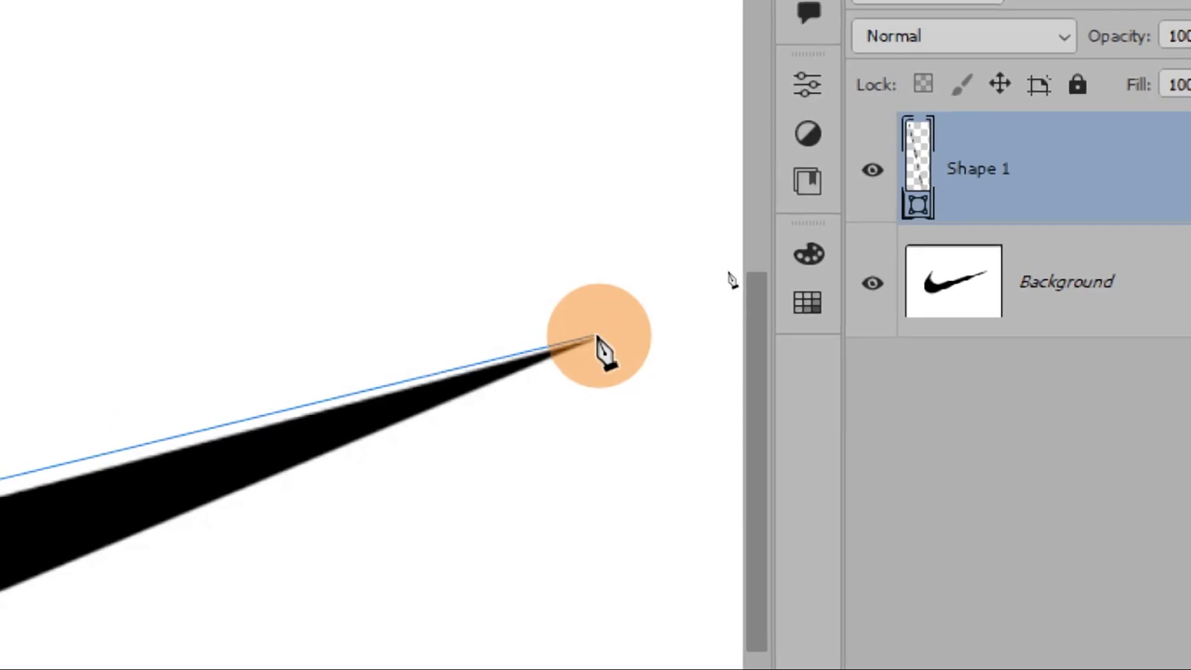
left_click(598, 346)
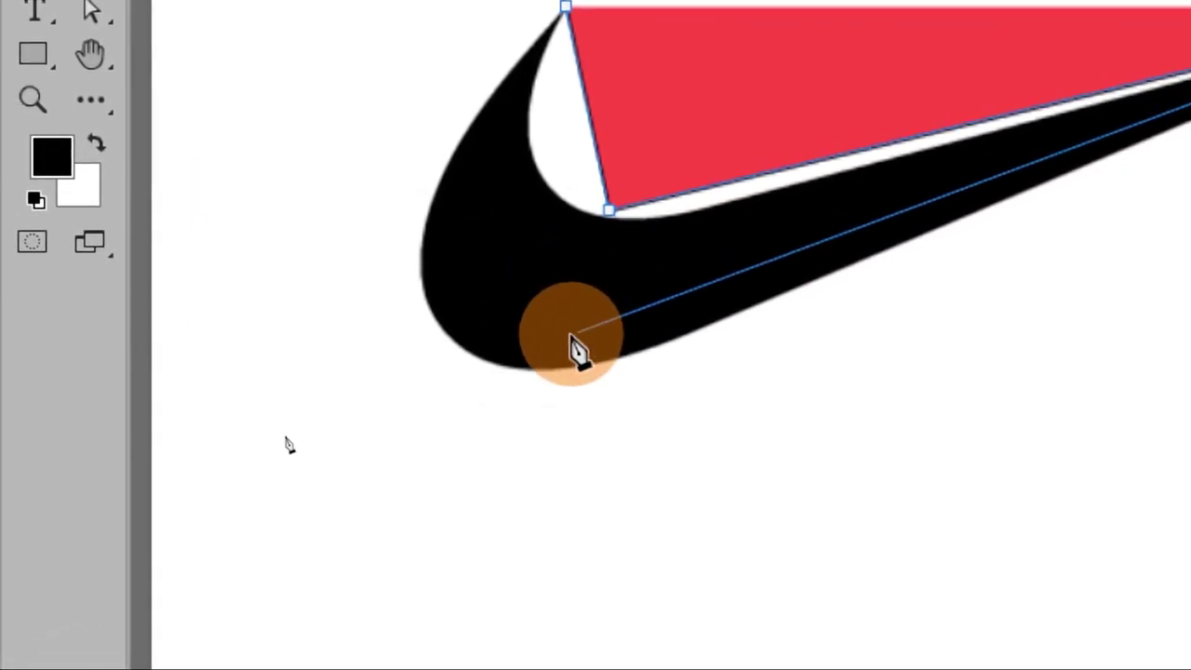
left_click(566, 335)
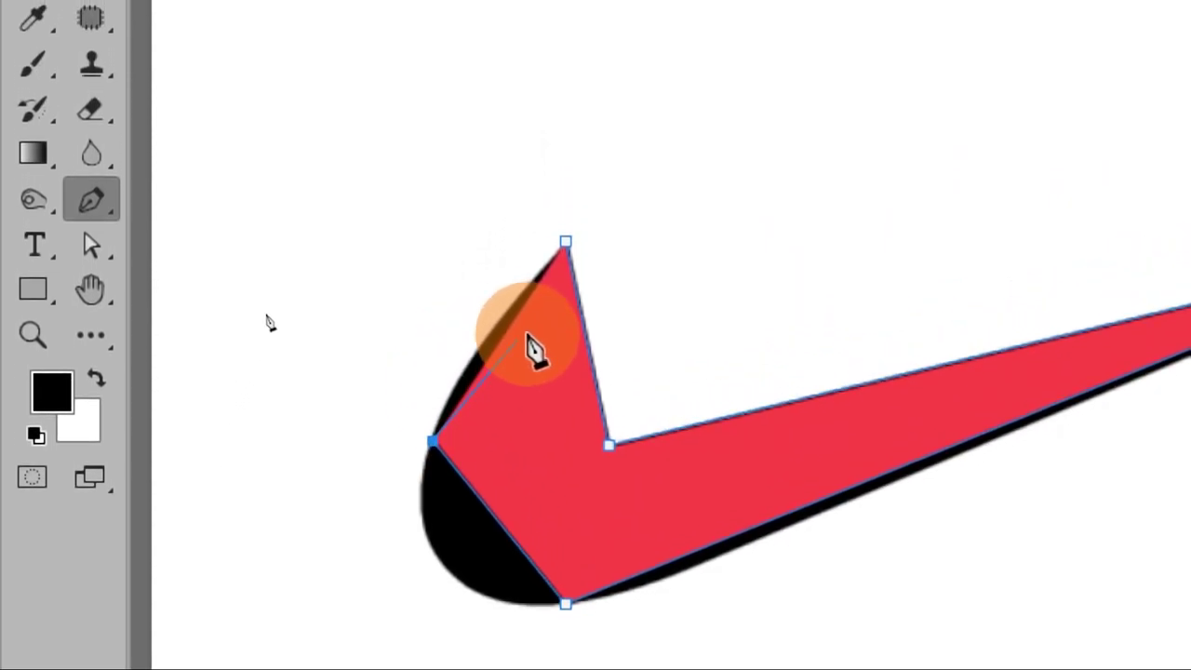
left_click(563, 333)
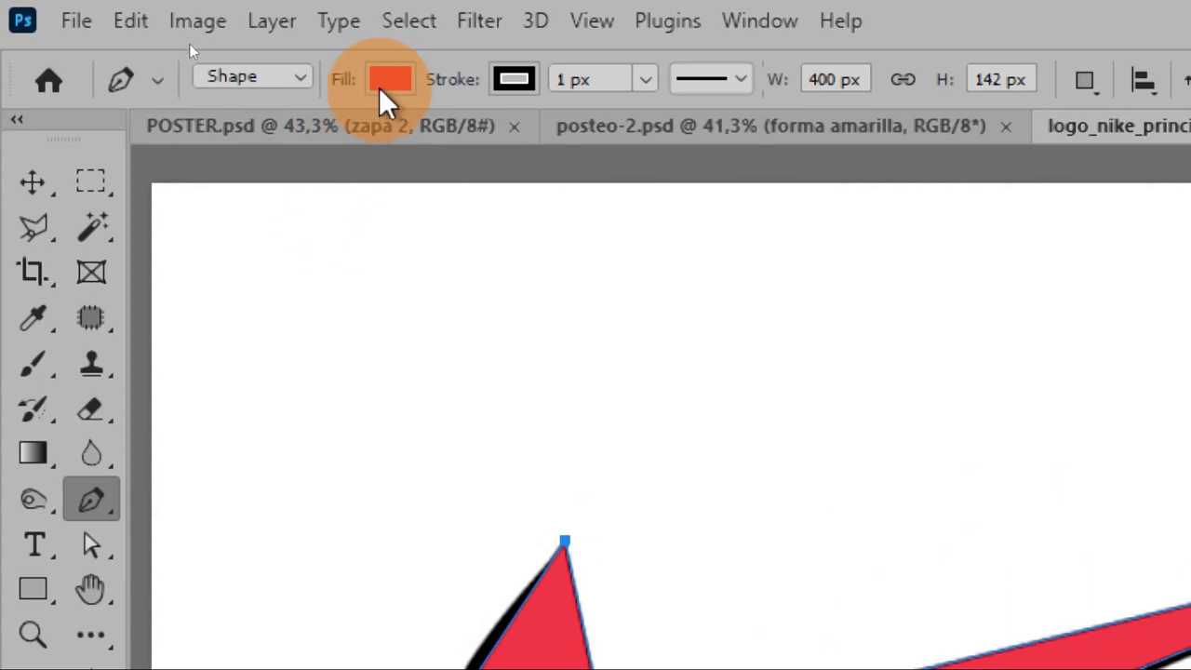
- Give the traced shape No Color fill and a red 3 px stroke
left_click(389, 80)
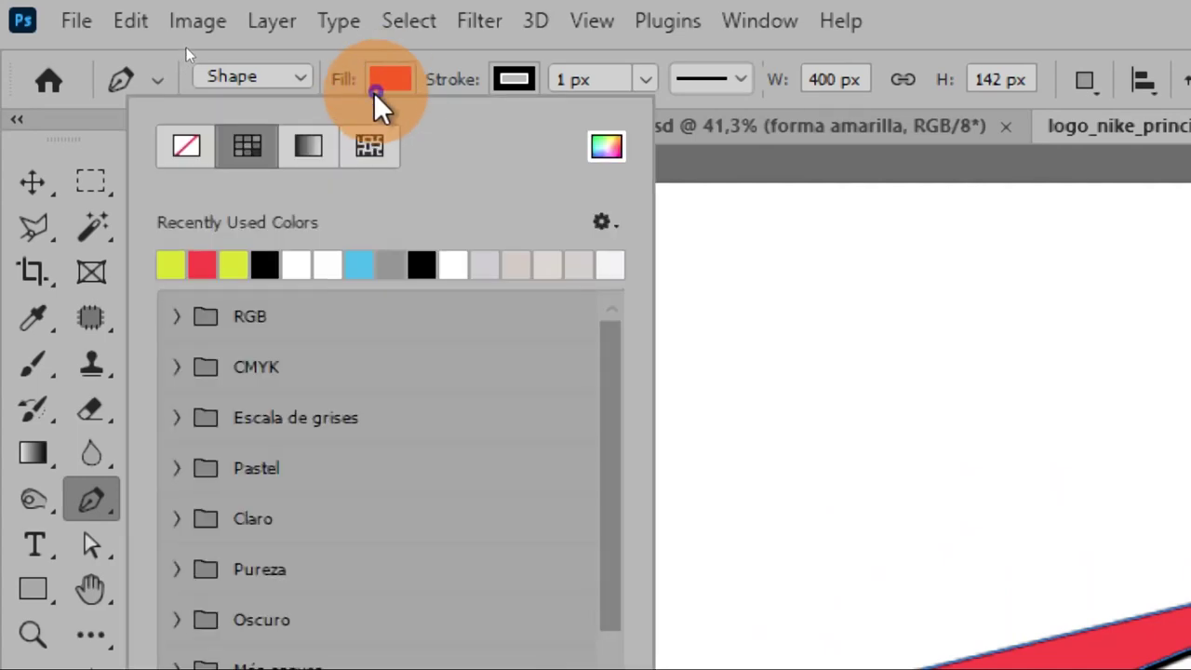
left_click(194, 149)
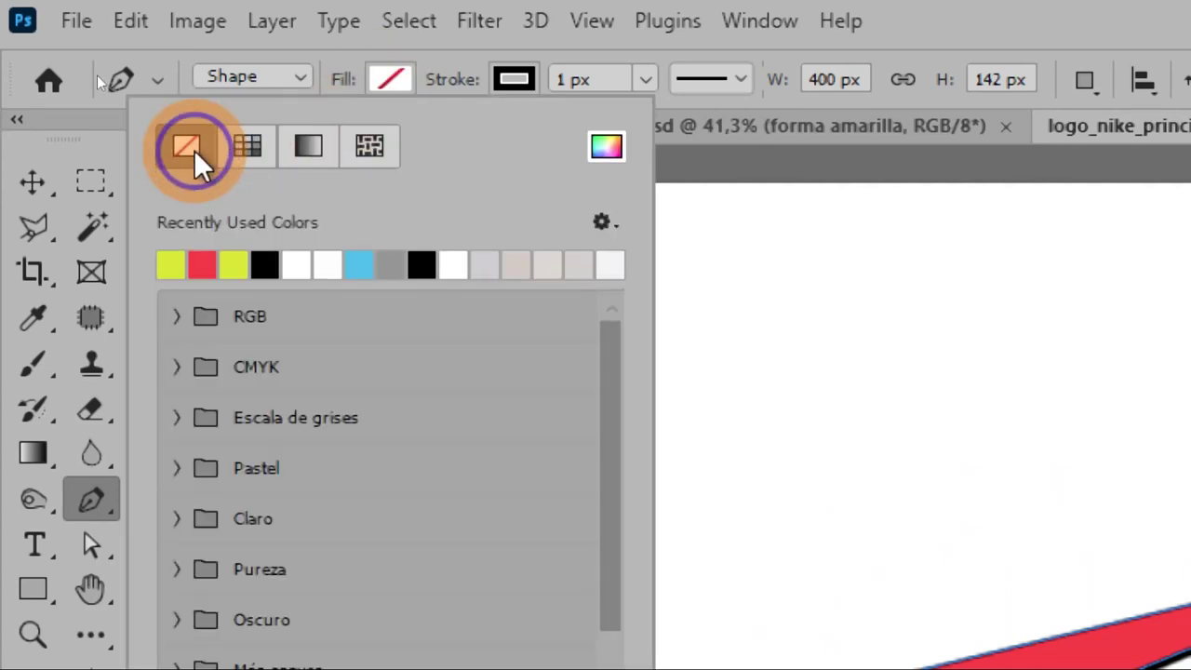
left_click(513, 79)
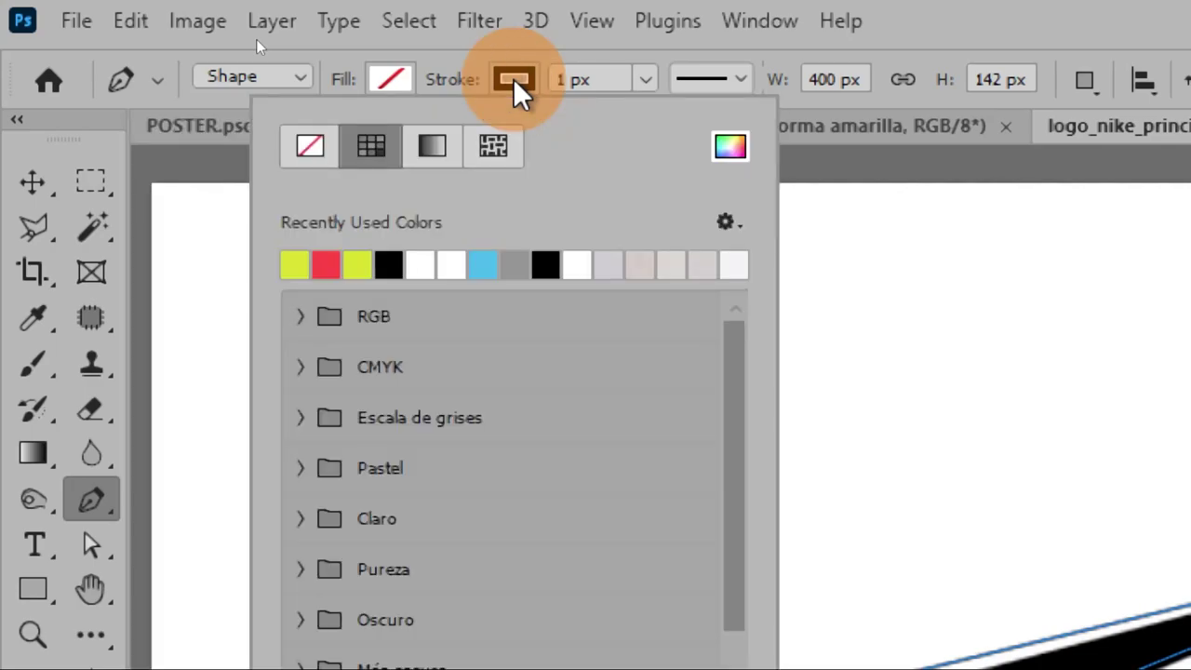
left_click(323, 264)
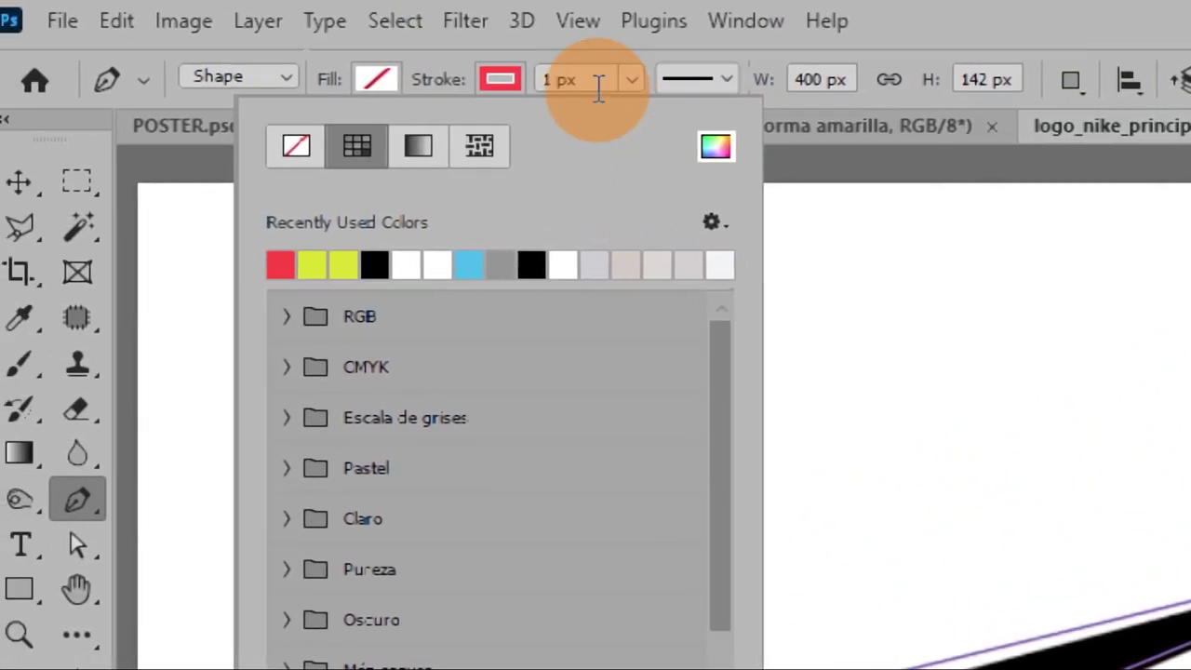
left_click(598, 80)
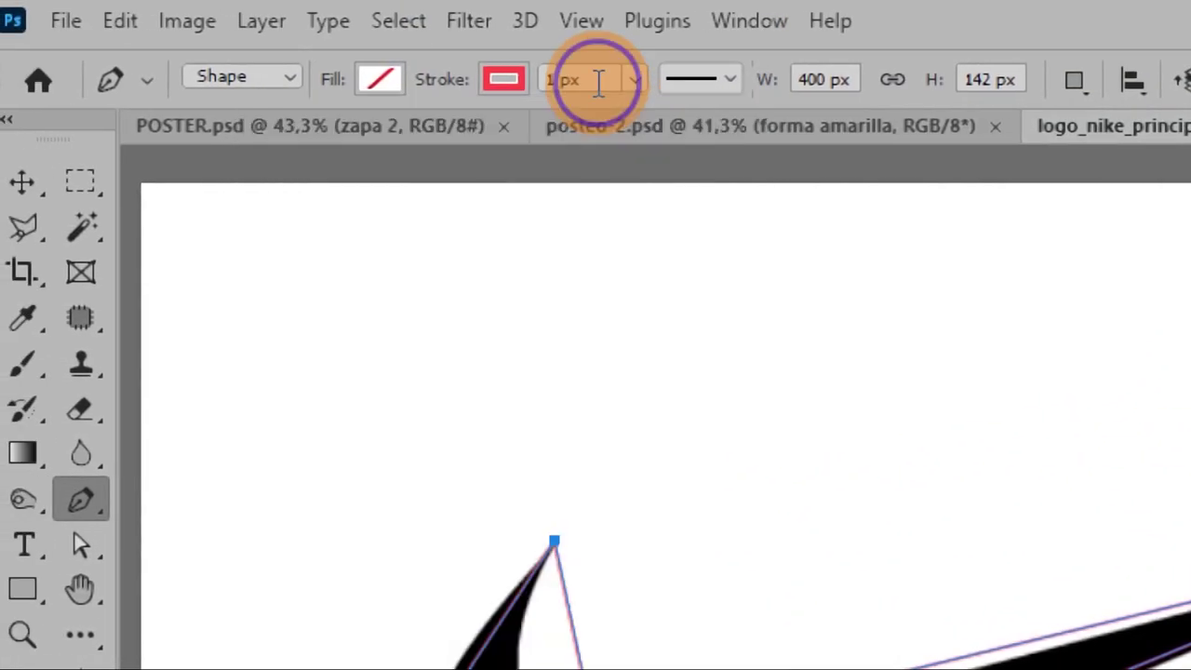
double_click(558, 79)
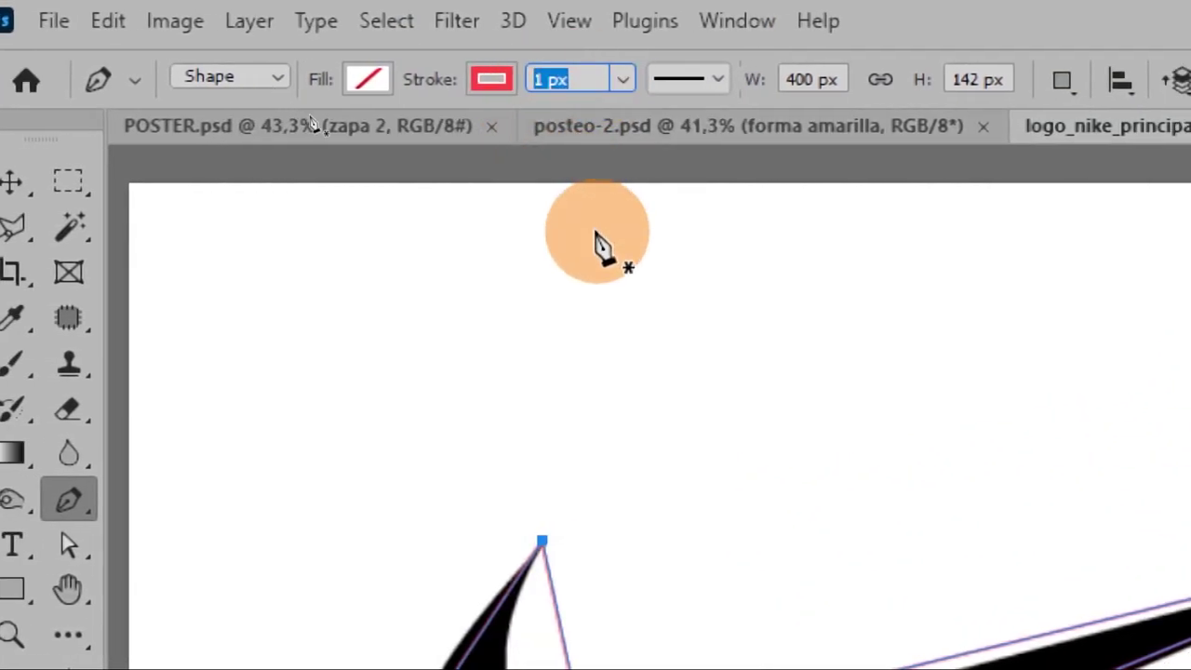
type("3")
key("Return")
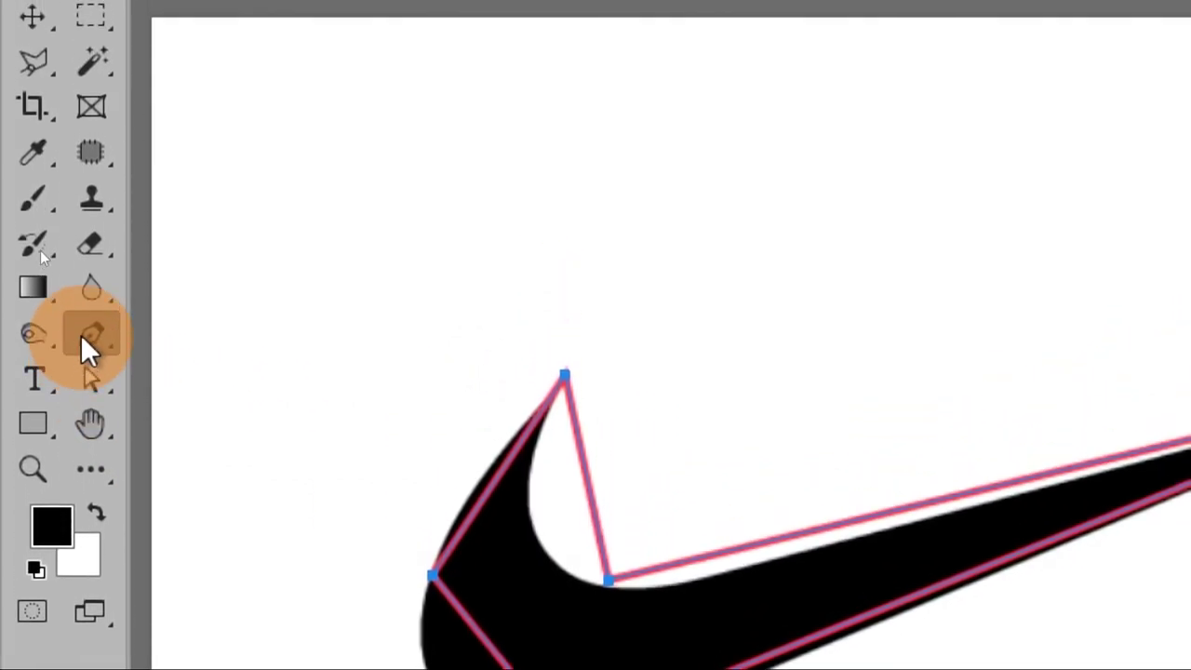
- Pick the Convert Point Tool from the Pen tool flyout
right_click(82, 338)
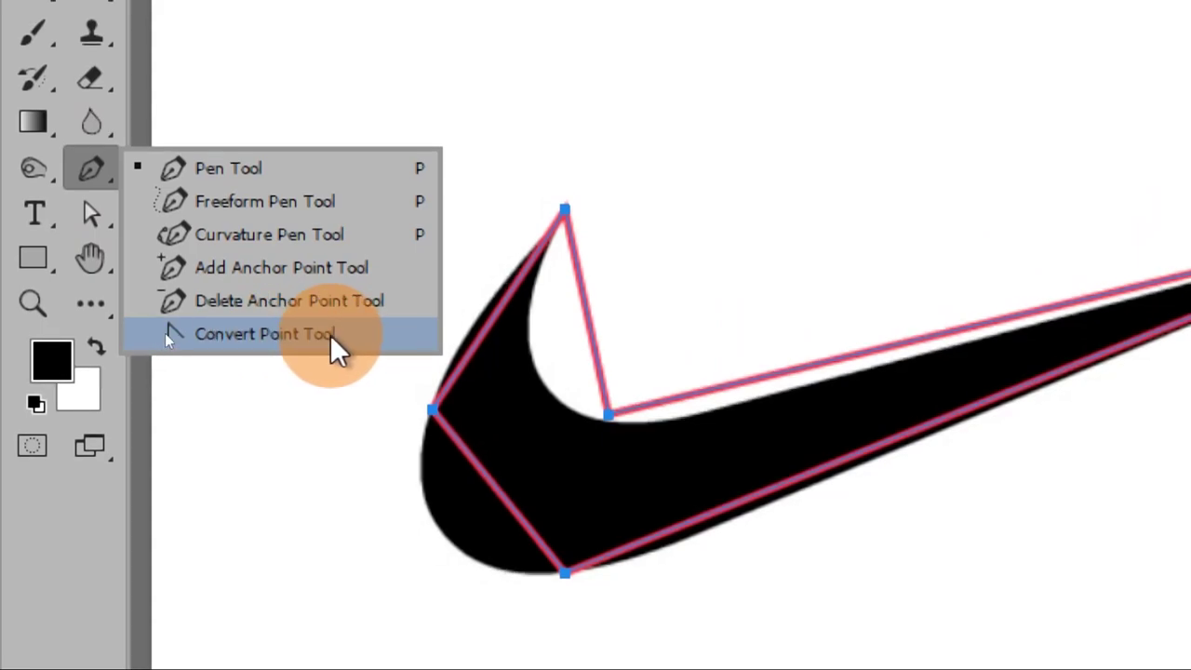
left_click(335, 344)
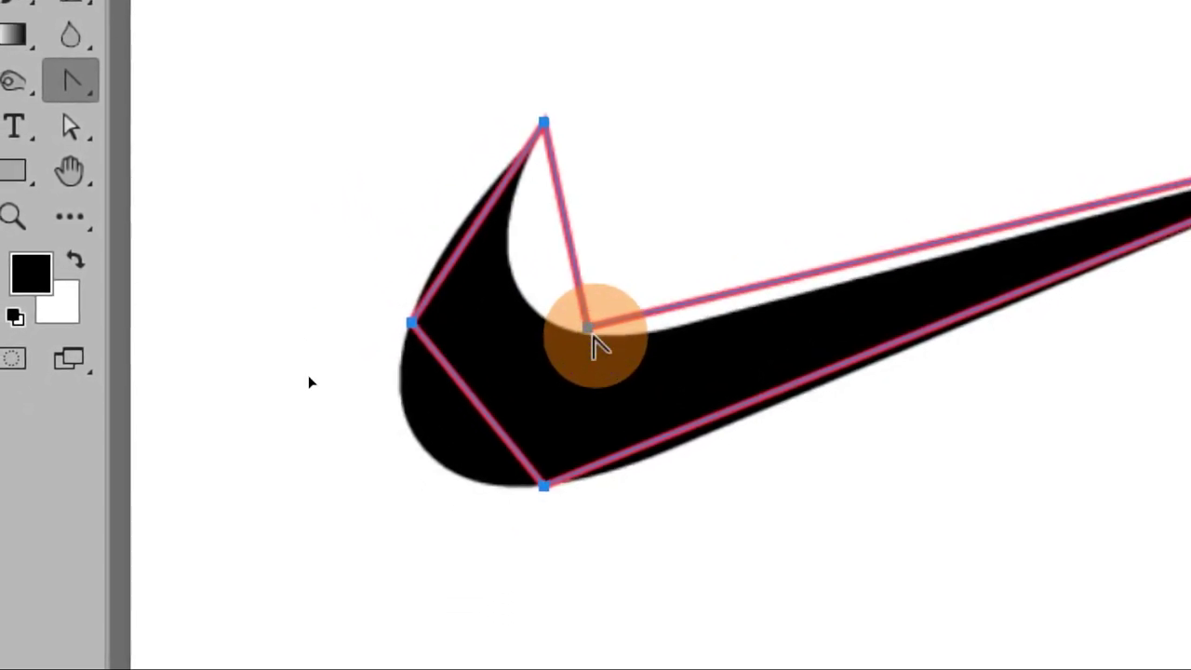
- Drag curve handles from the inner and left anchors and add a curved point on the lower edge
left_click_drag(593, 333, 593, 331)
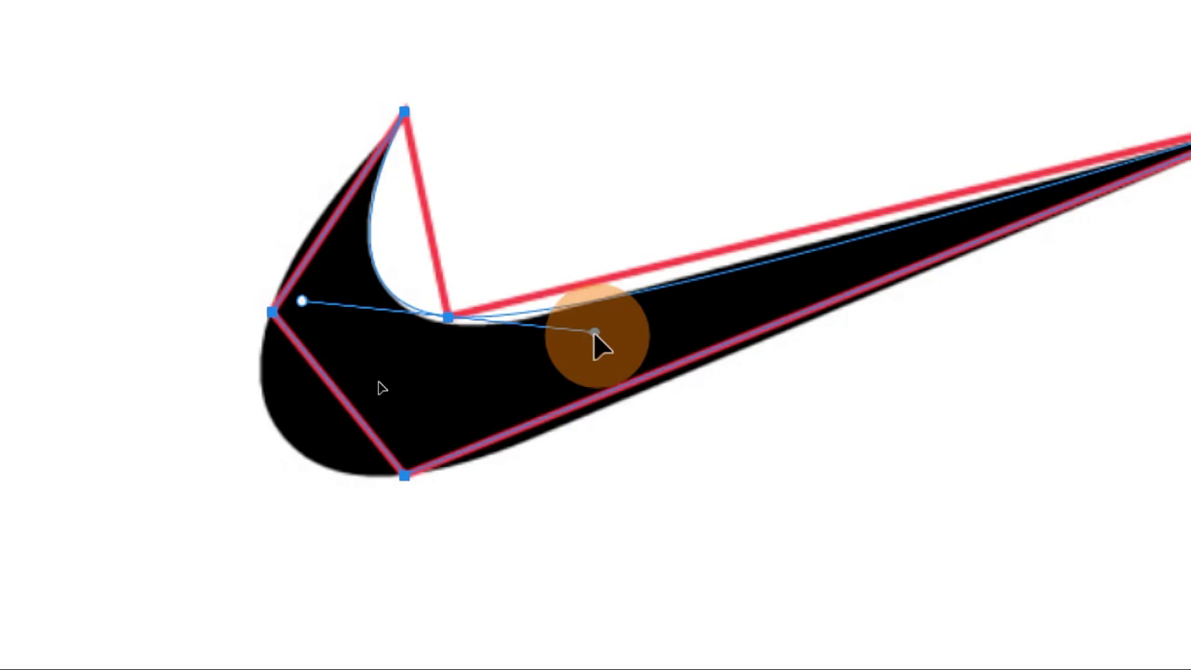
left_click_drag(594, 331, 593, 331)
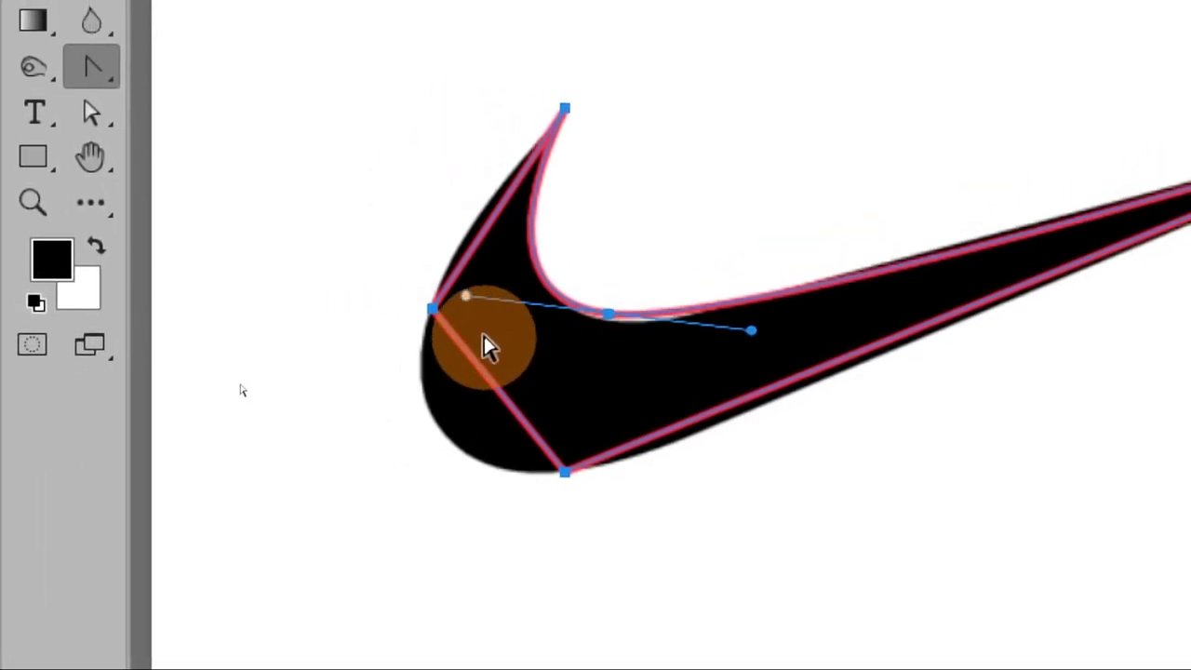
mouse_move(433, 313)
left_mouse_down()
mouse_move(426, 341)
mouse_move(447, 344)
mouse_move(380, 341)
left_mouse_up()
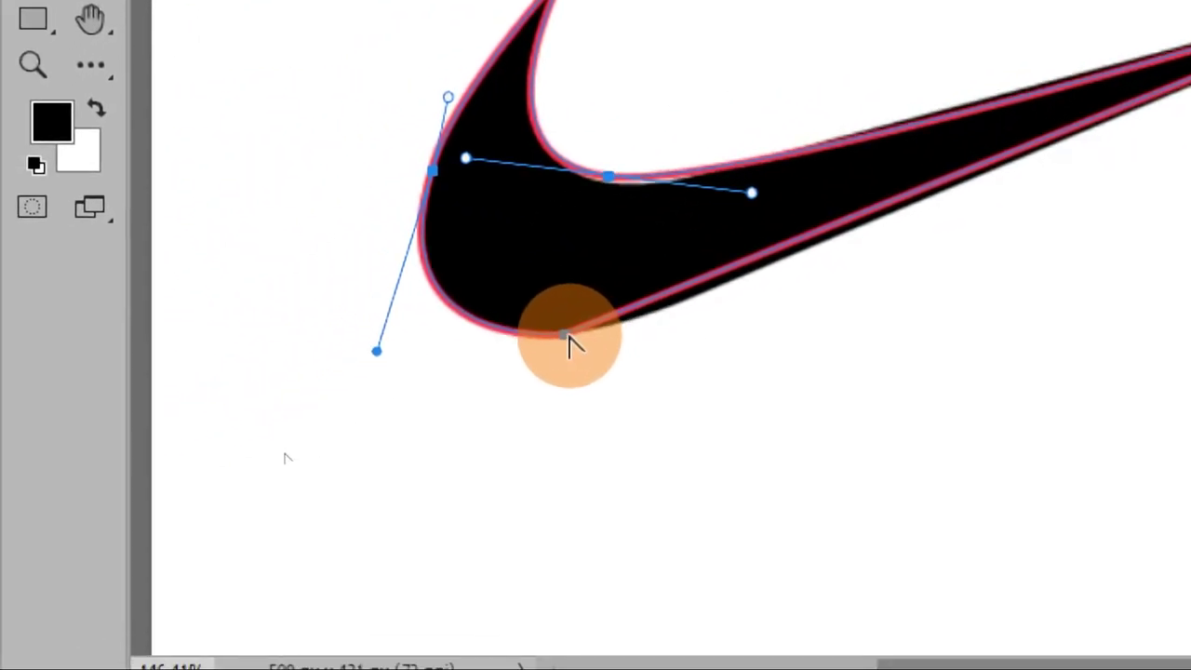
mouse_move(578, 340)
left_mouse_down()
mouse_move(527, 337)
mouse_move(548, 346)
left_mouse_up()
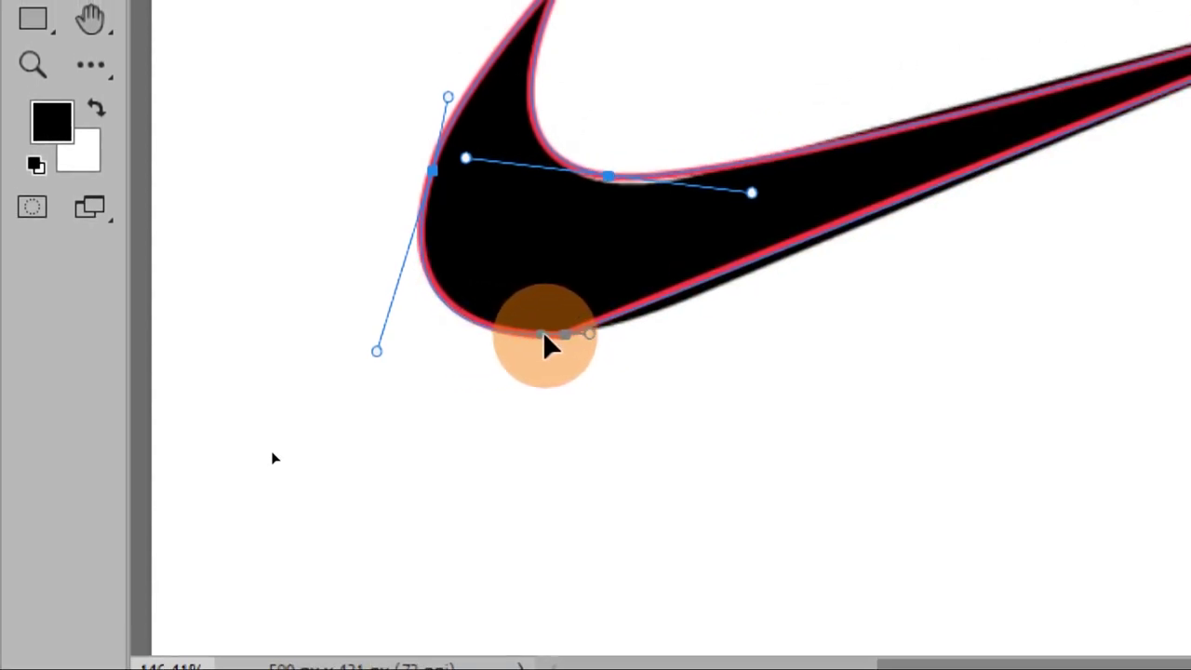
left_click(596, 337)
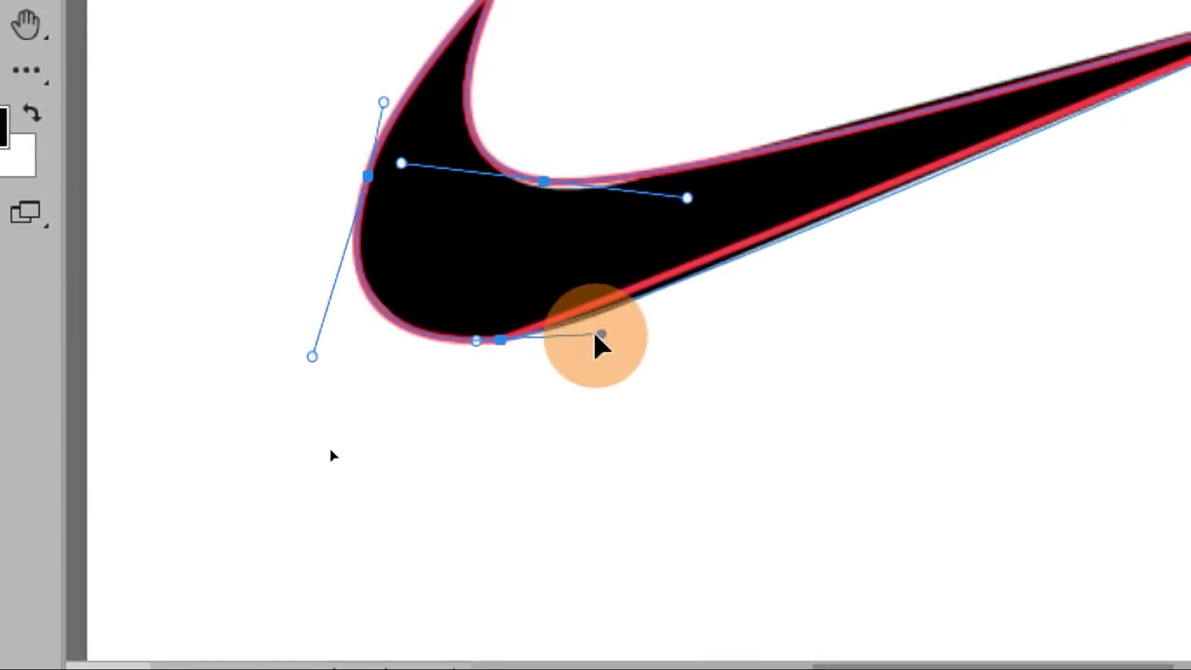
left_click_drag(596, 342, 603, 348)
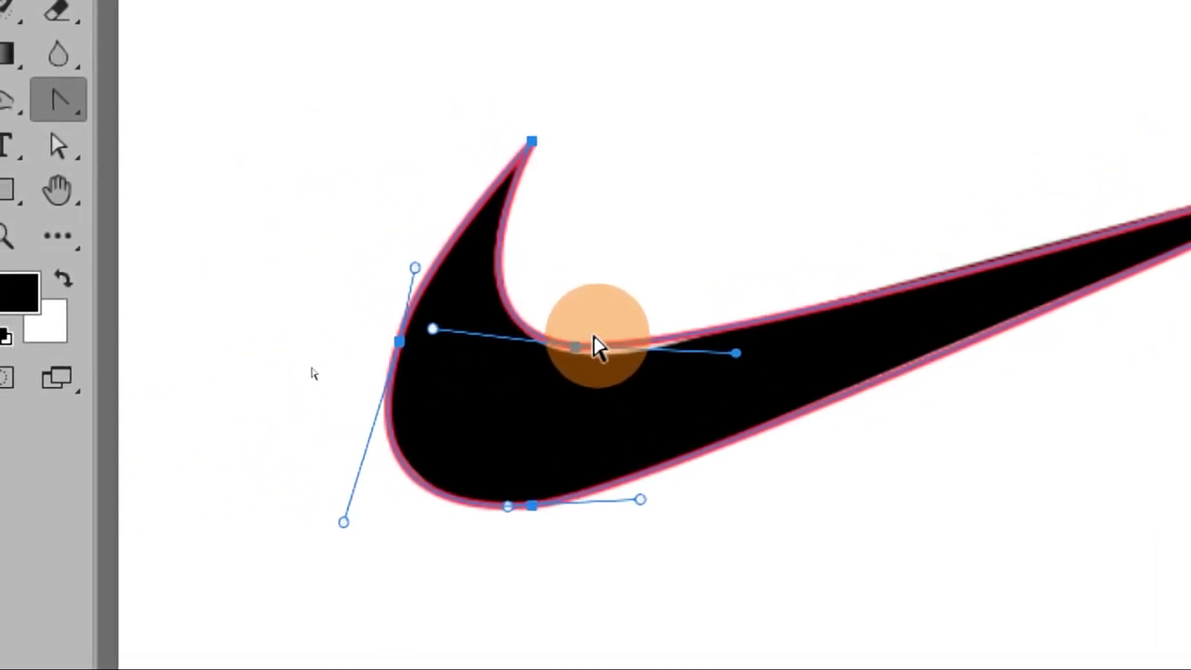
left_click(88, 341)
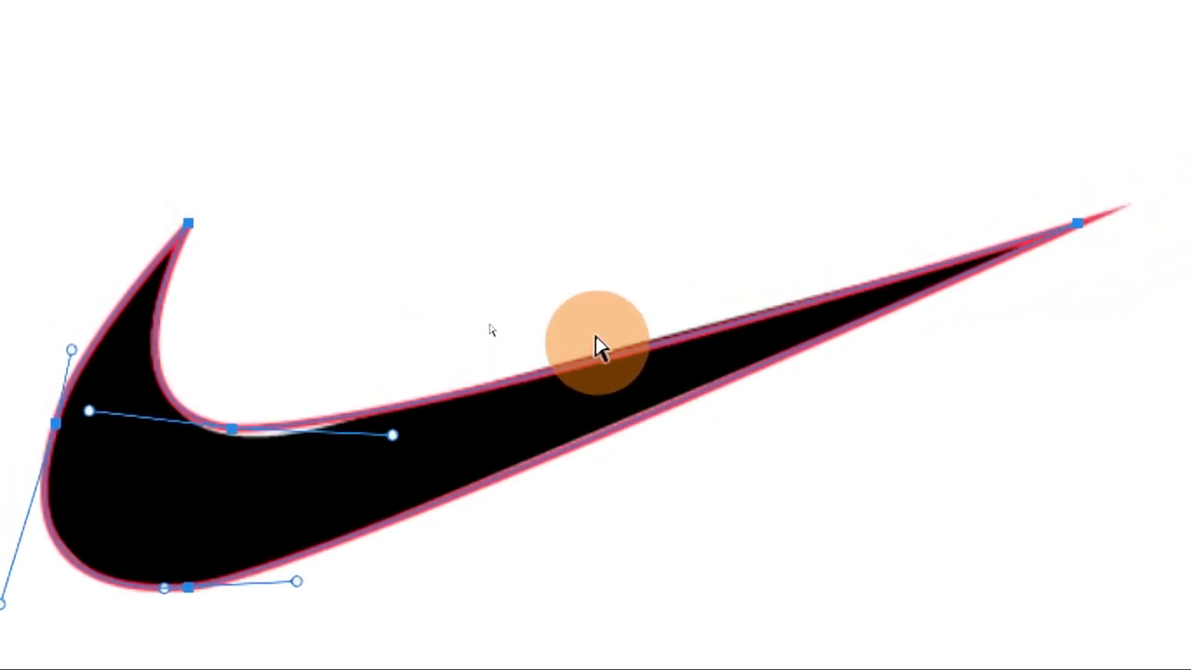
- Adjust the anchor handles with Direct Selection to refine the inner bend and upper edge
left_click(598, 346)
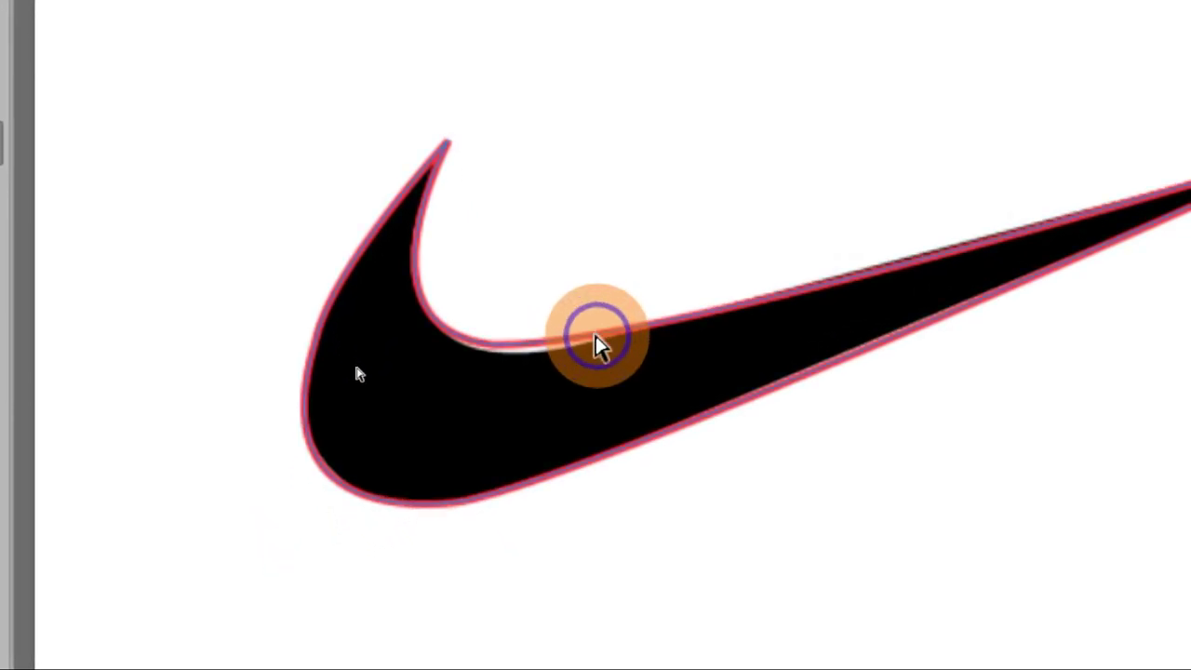
left_click(598, 346)
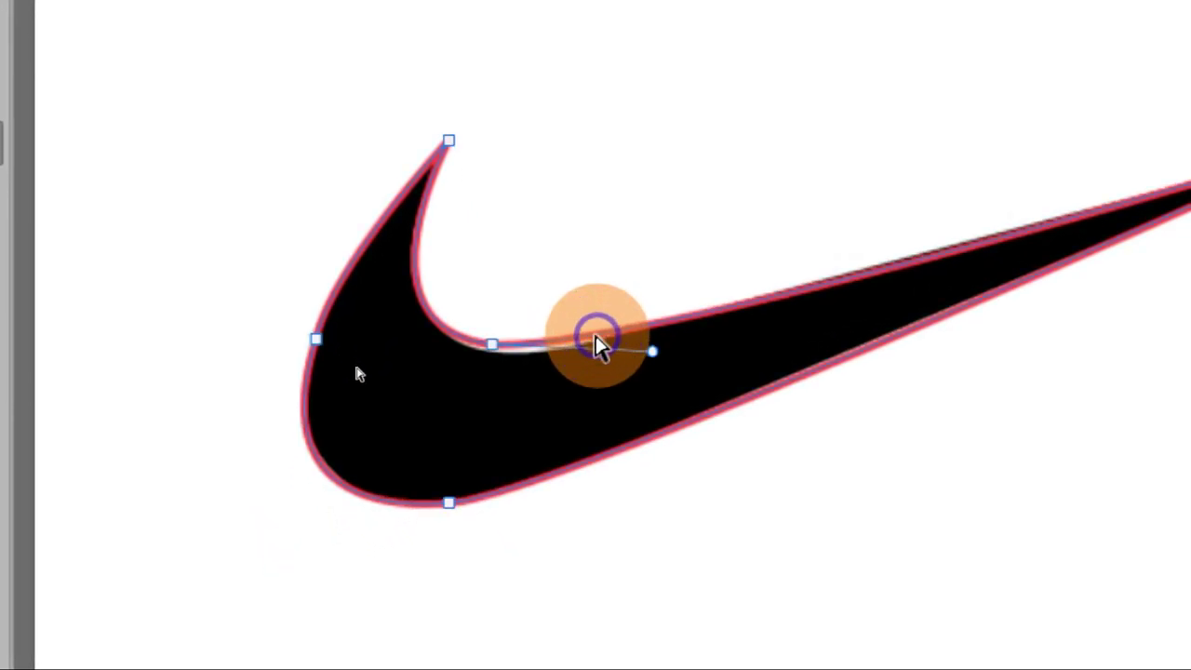
left_click_drag(598, 346, 594, 336)
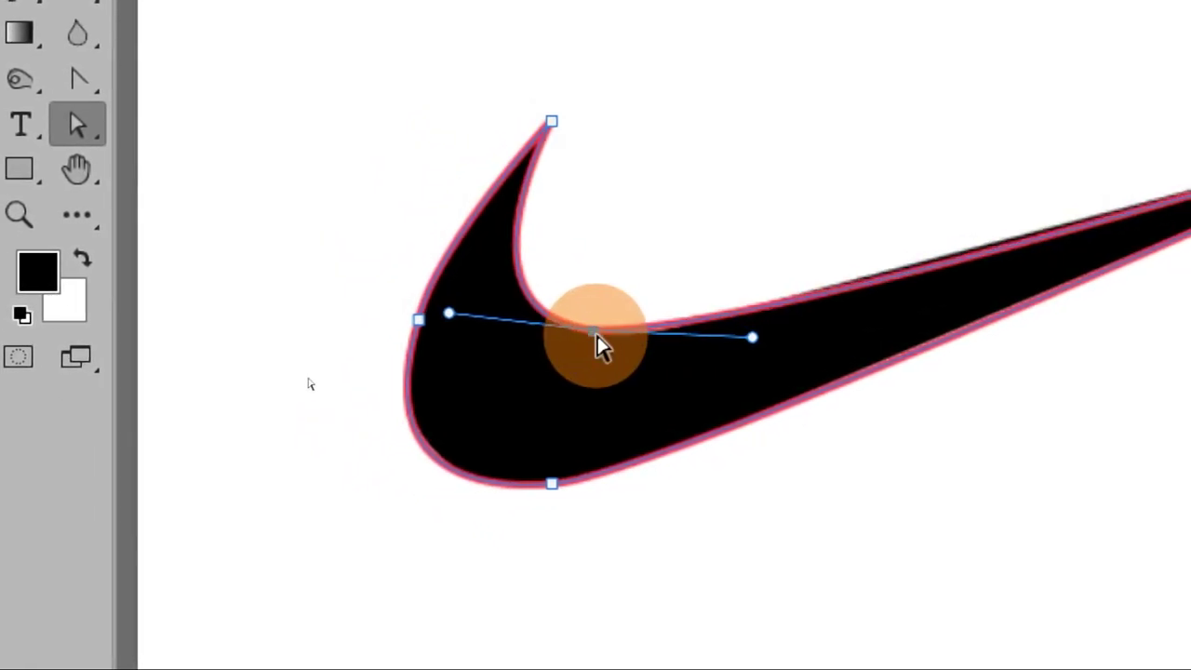
left_click_drag(596, 336, 596, 339)
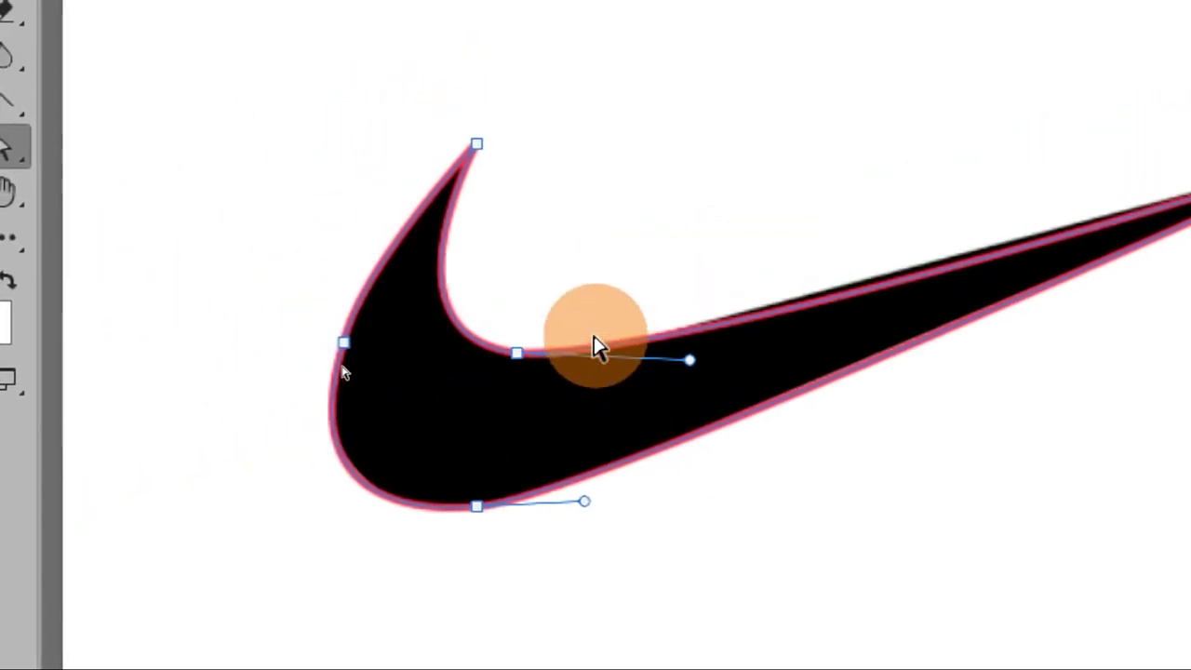
key("super+minus")
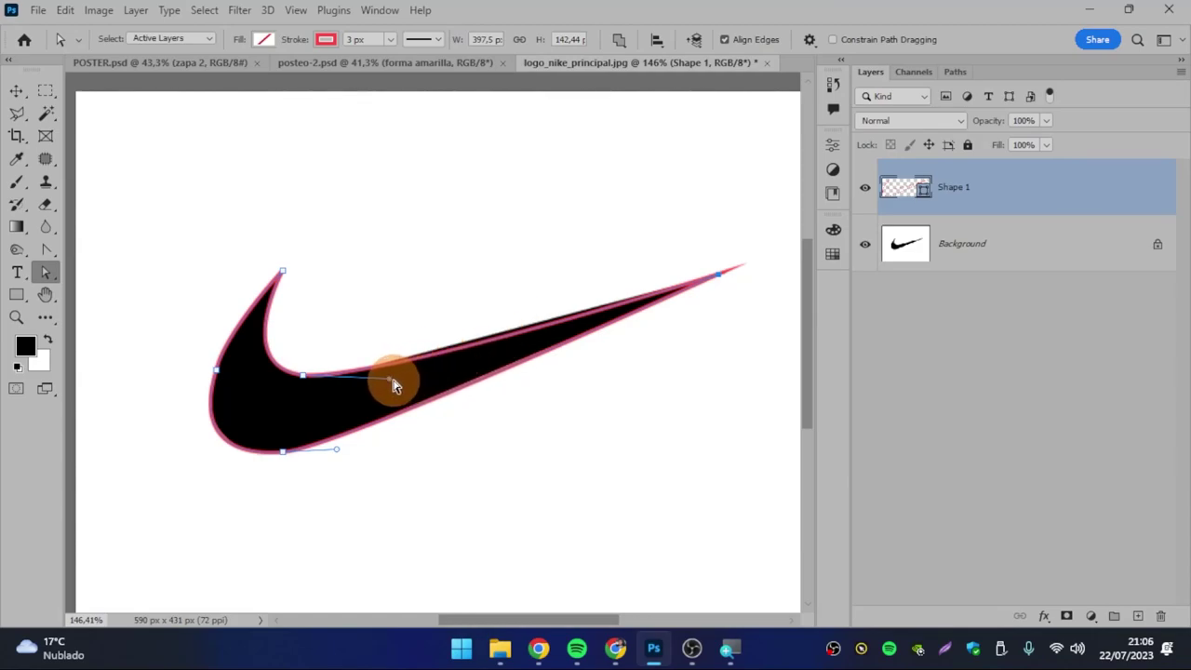
mouse_move(396, 378)
left_mouse_down()
mouse_move(271, 386)
mouse_move(223, 374)
left_mouse_up()
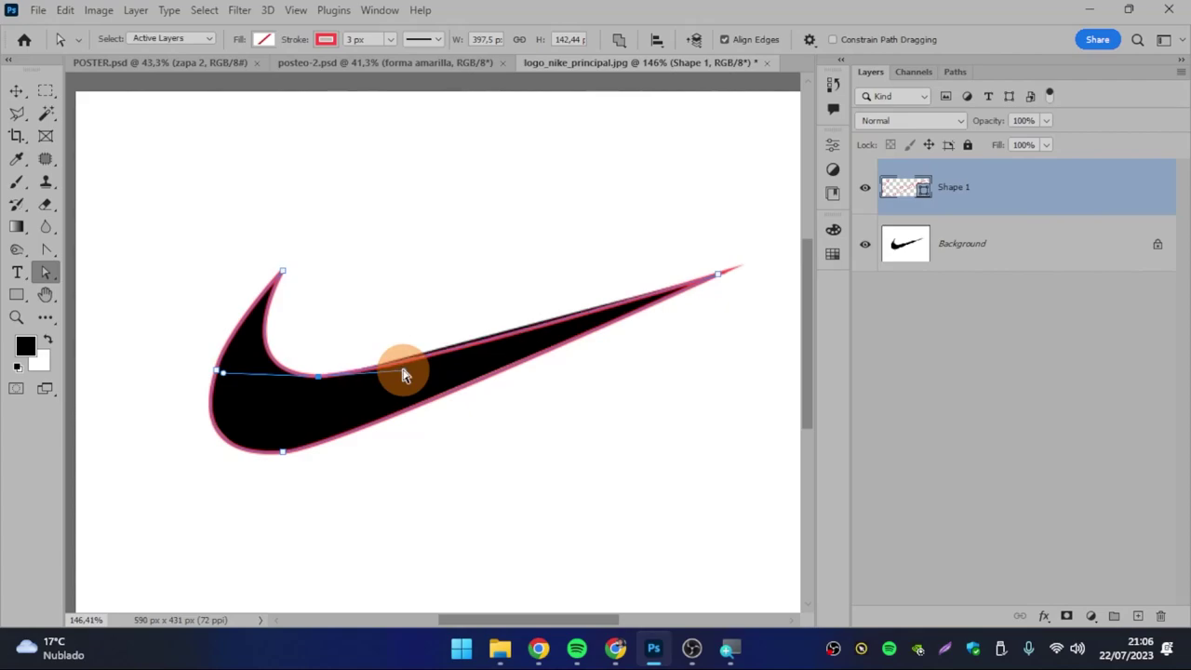
left_click_drag(405, 374, 412, 360)
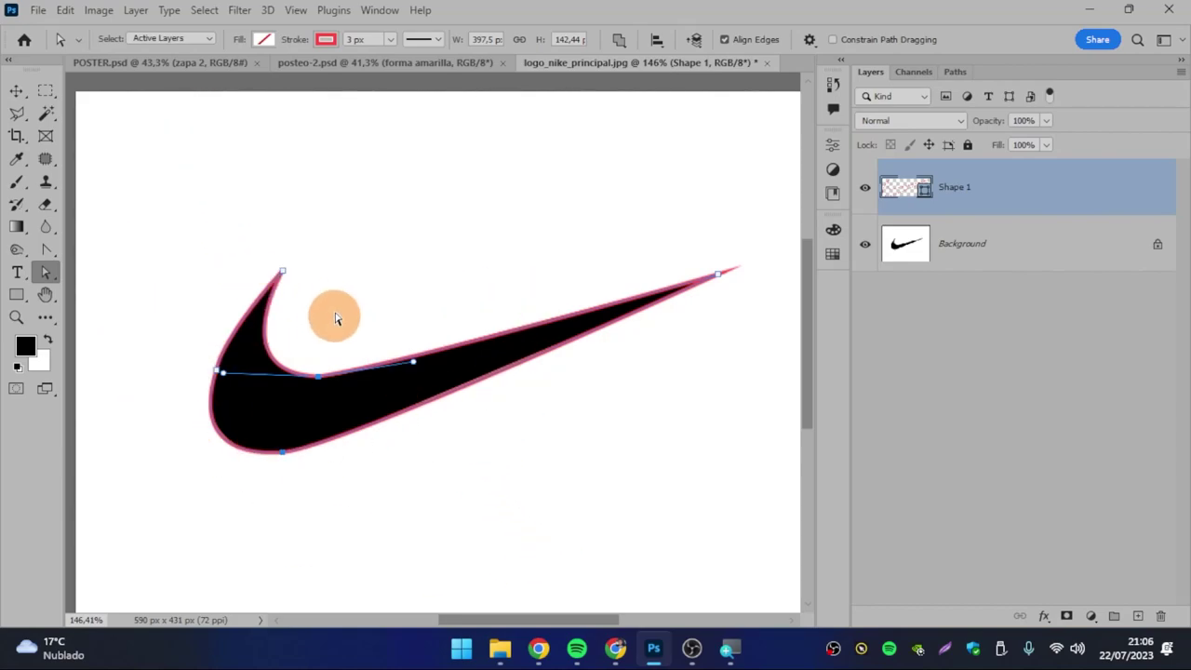
left_click(136, 11)
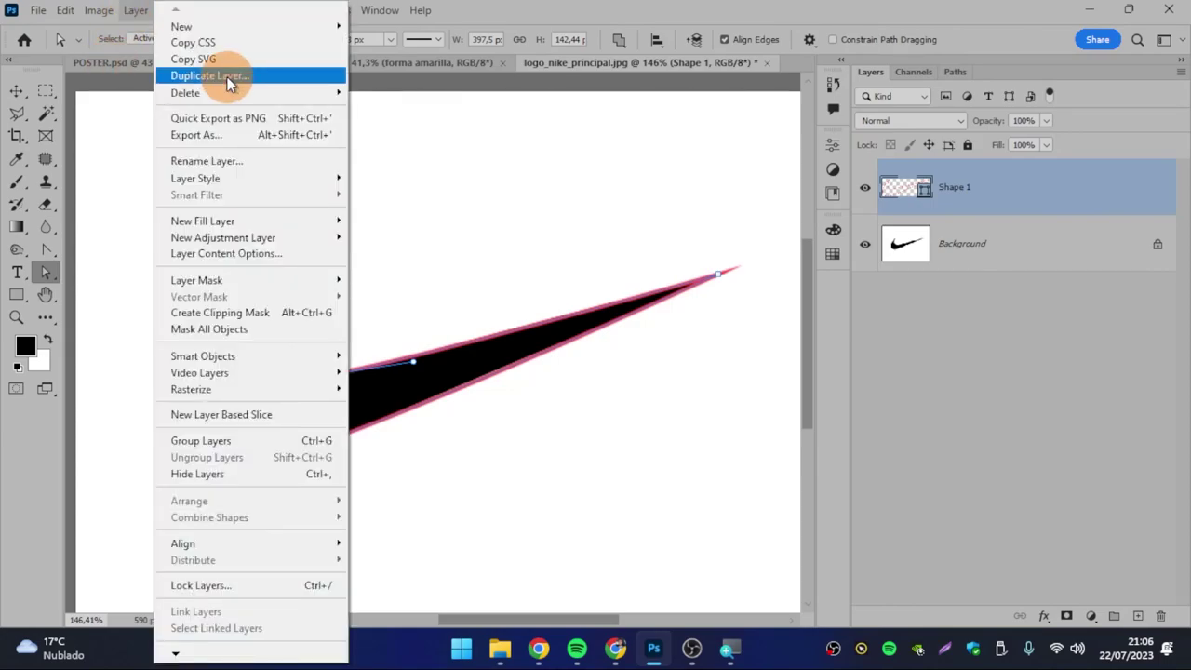
- Define the swoosh path as custom shape 'nike' and return to POSTER.psd
left_click(928, 173)
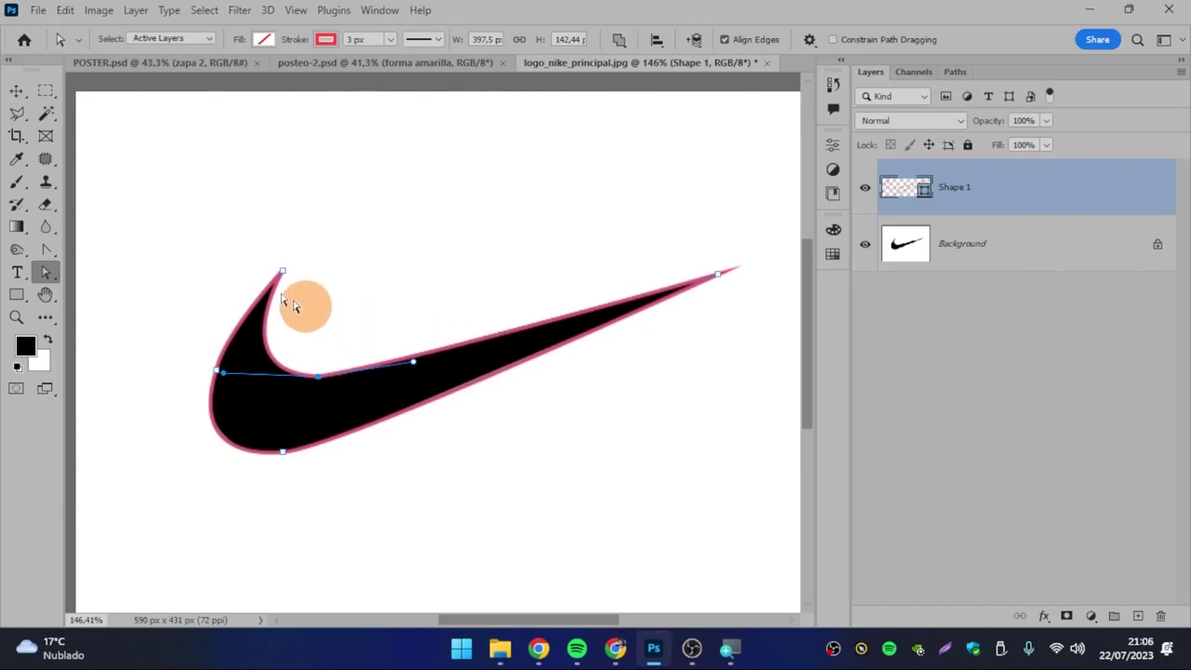
left_click(63, 10)
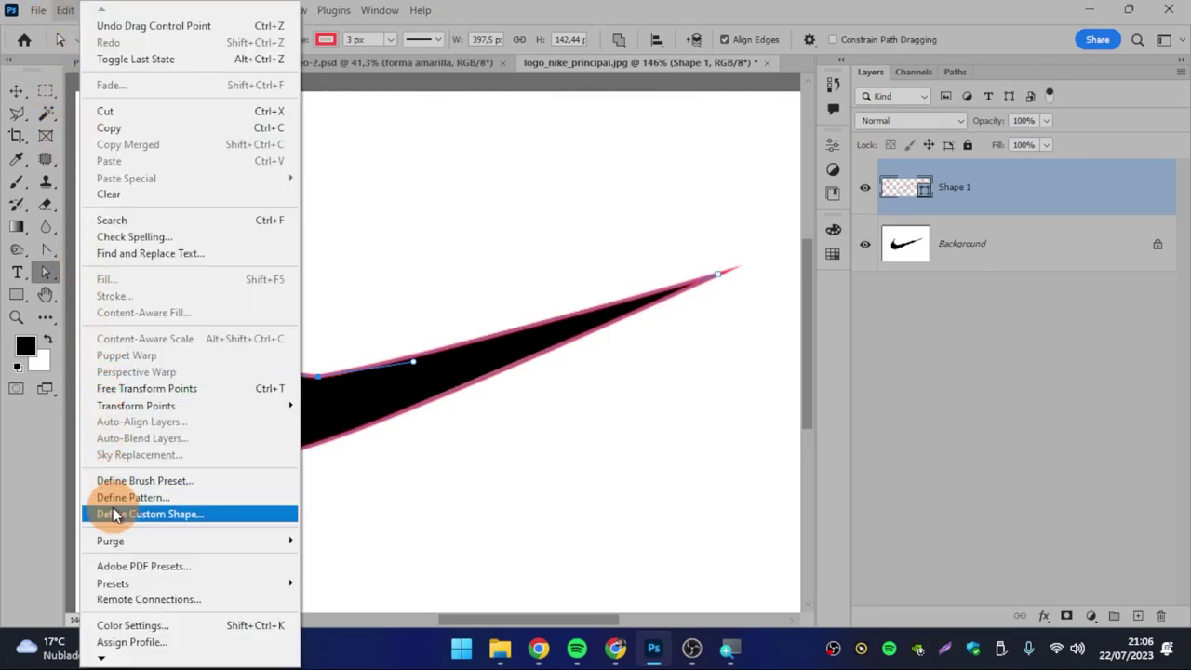
left_click(195, 521)
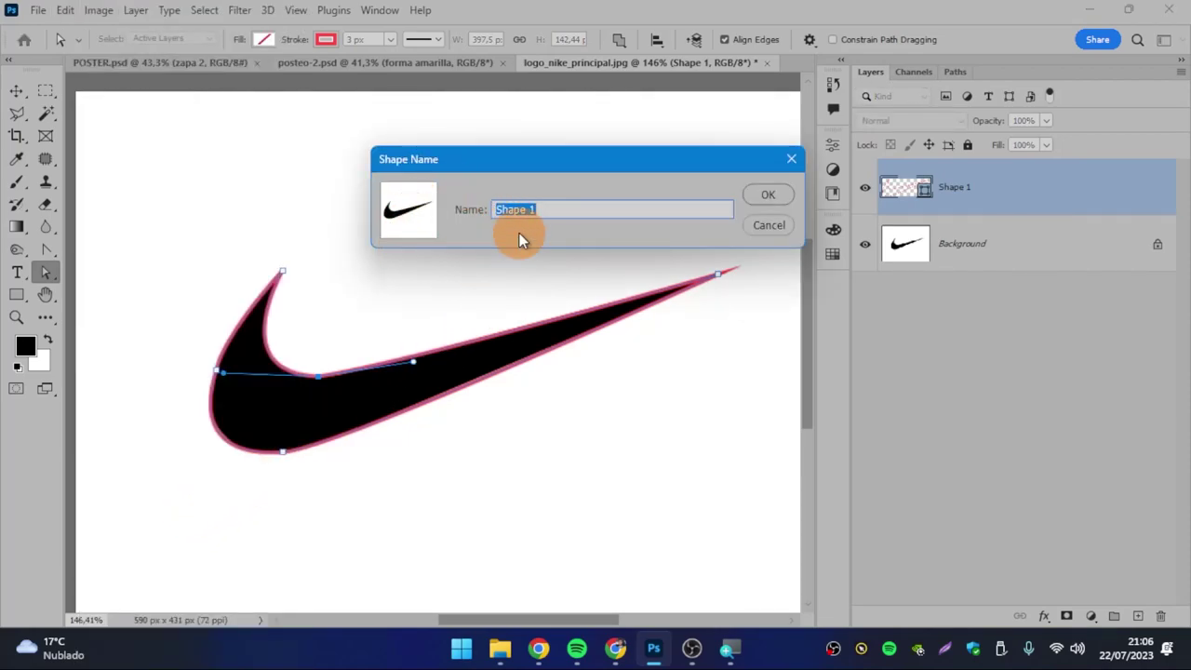
type("nike")
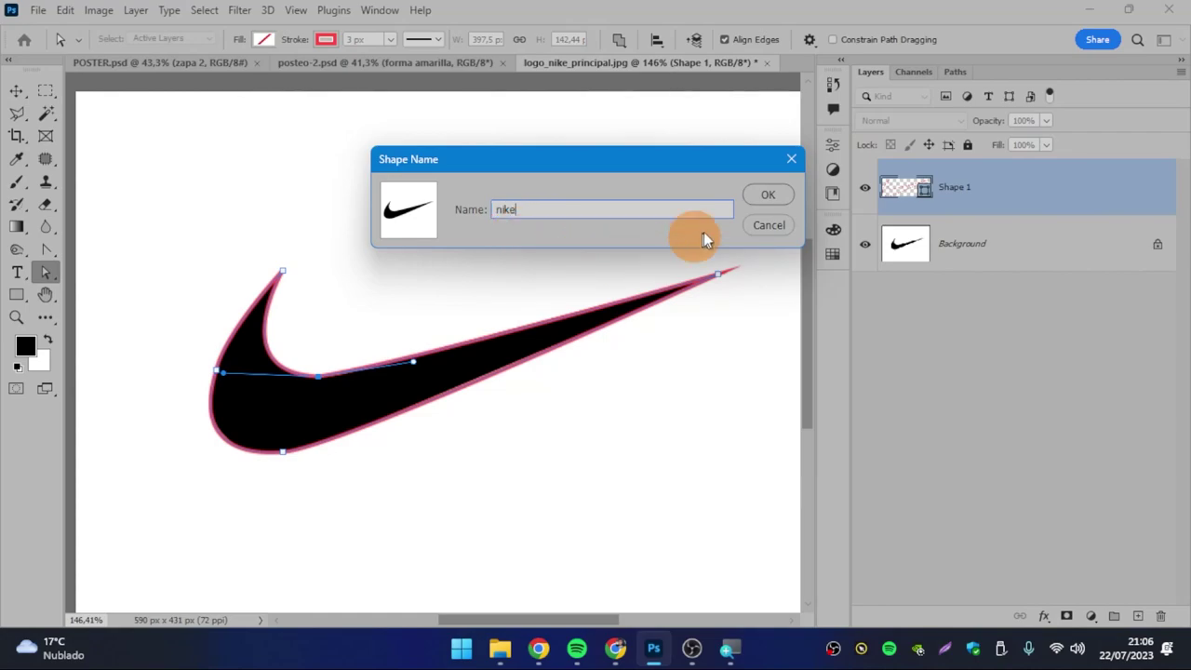
left_click(761, 198)
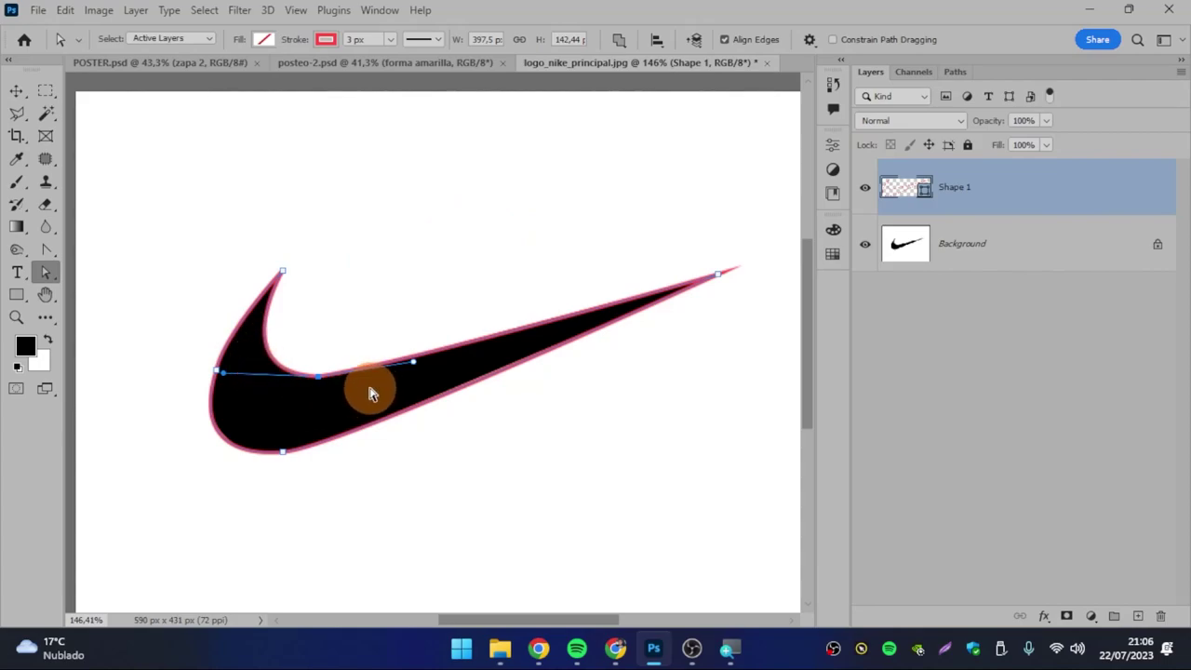
left_click(203, 62)
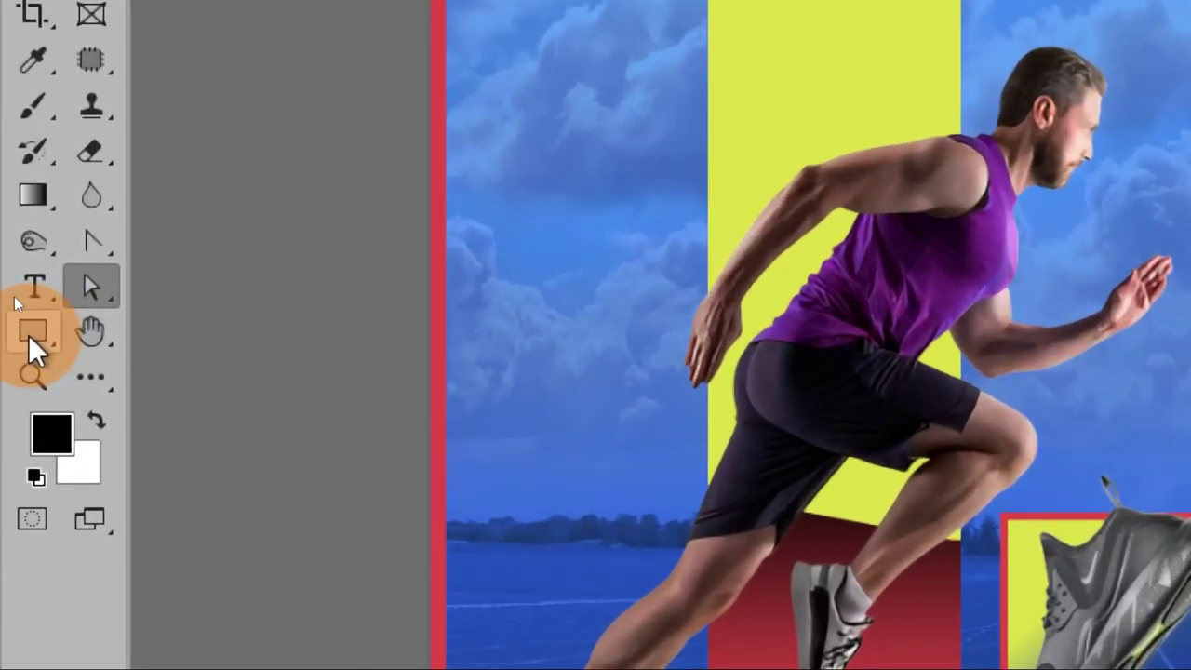
- Choose the nike custom shape and Shift-drag a proportional swoosh onto the red panel
right_click(16, 298)
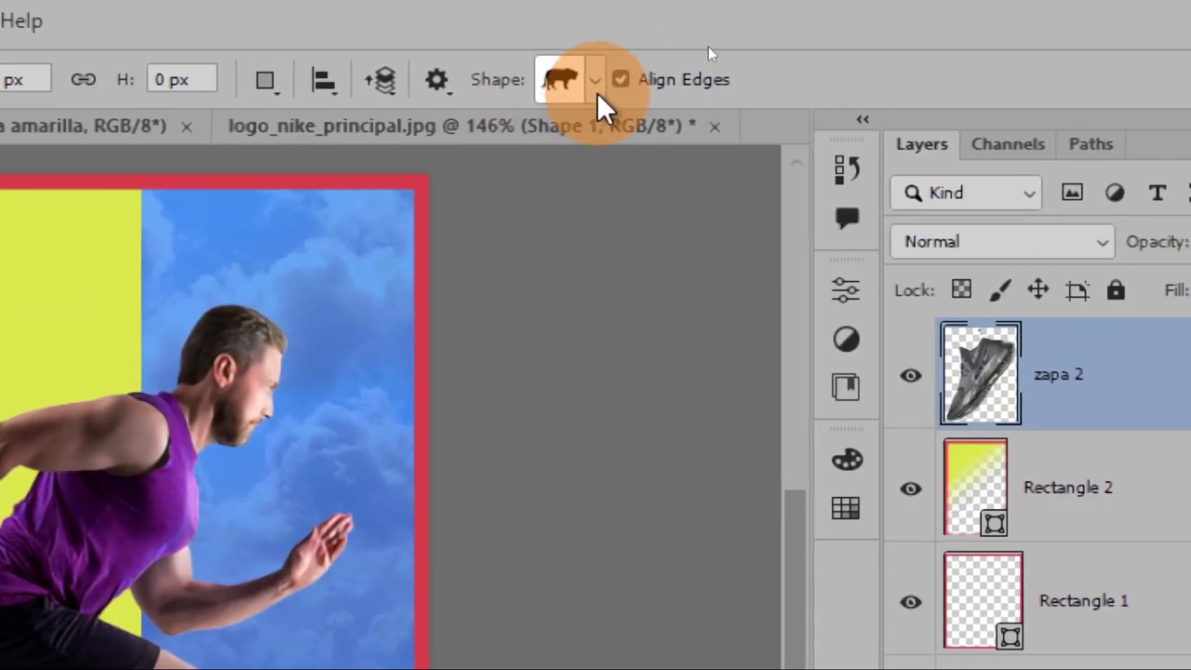
left_click(595, 86)
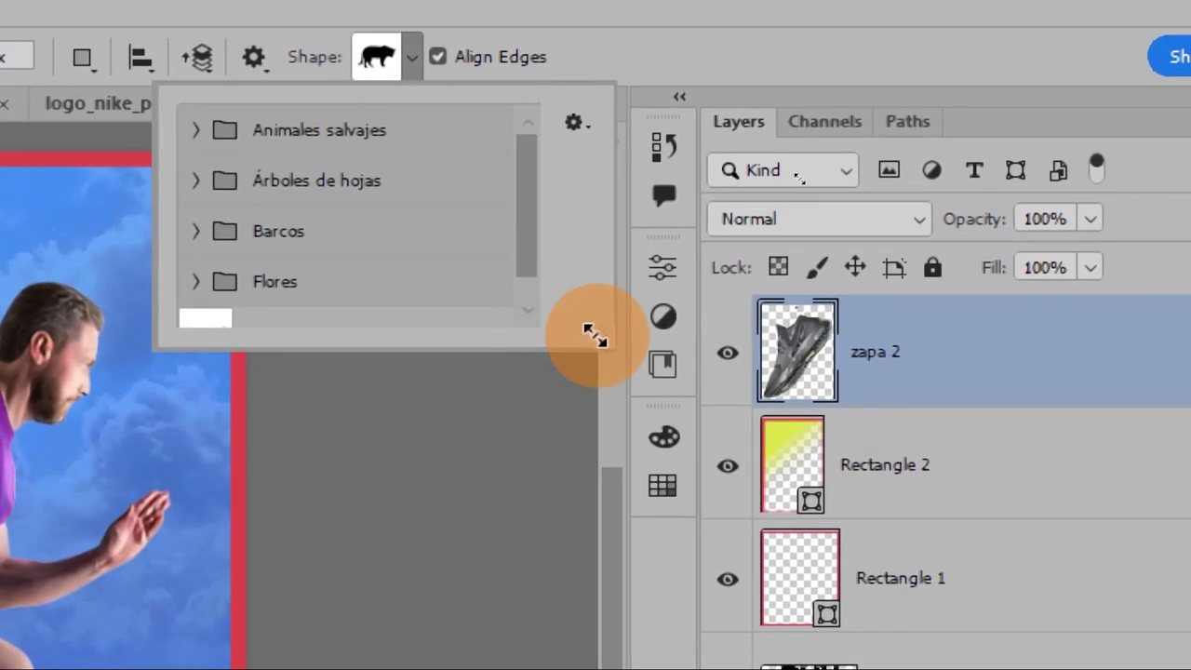
left_click_drag(595, 337, 642, 456)
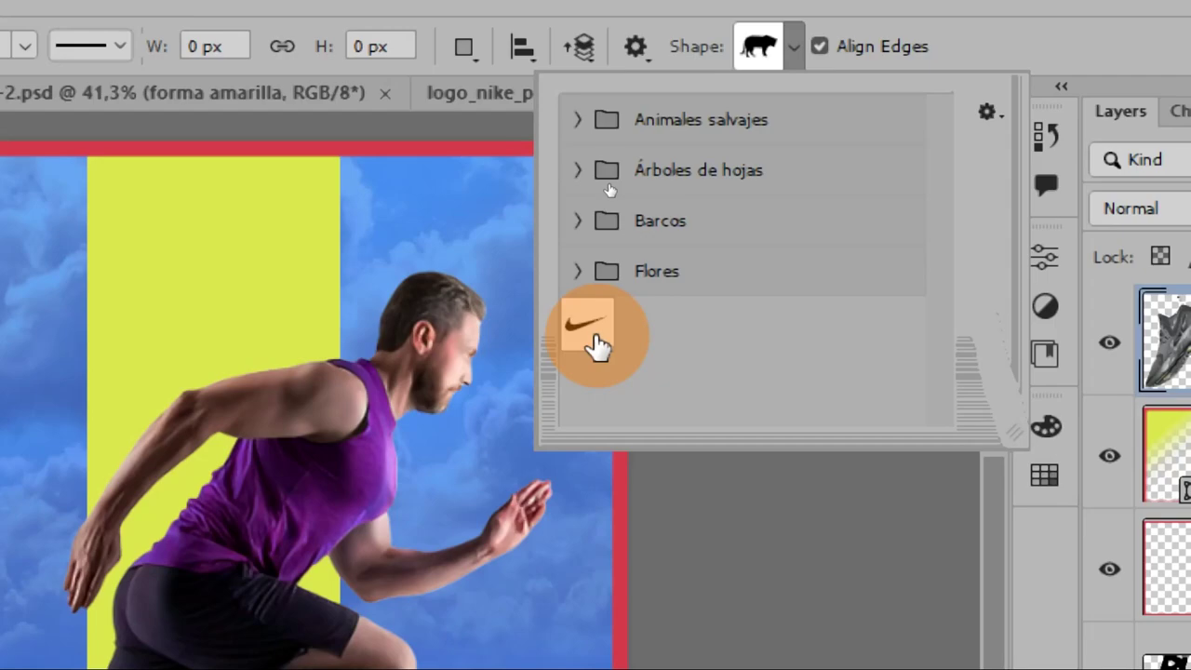
left_click(590, 333)
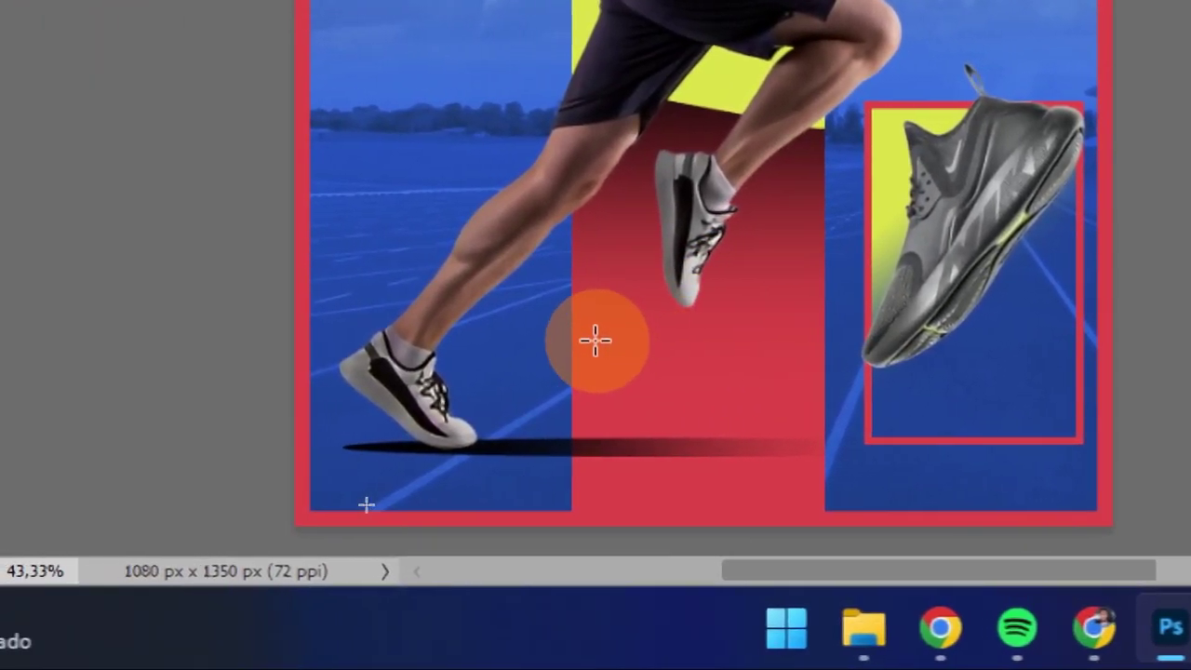
mouse_move(595, 341)
left_mouse_down()
mouse_move(595, 435)
mouse_move(595, 334)
mouse_move(596, 374)
left_mouse_up()
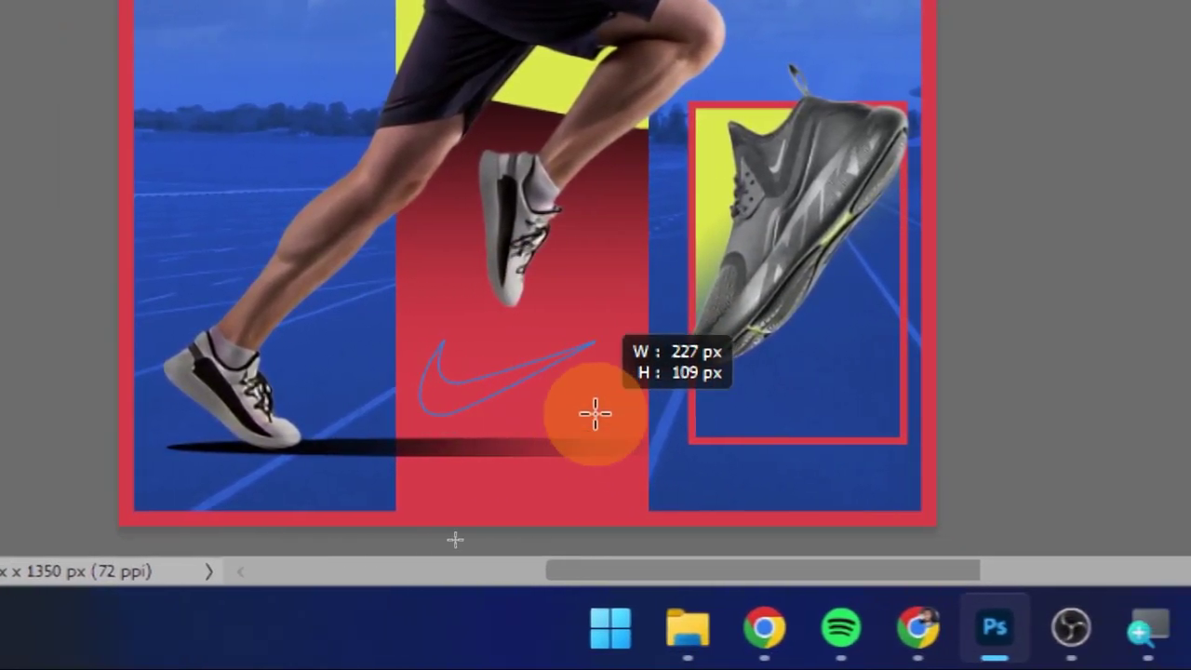
mouse_move(595, 375)
left_mouse_down()
mouse_move(595, 359)
mouse_move(595, 421)
left_mouse_up()
key("shift")
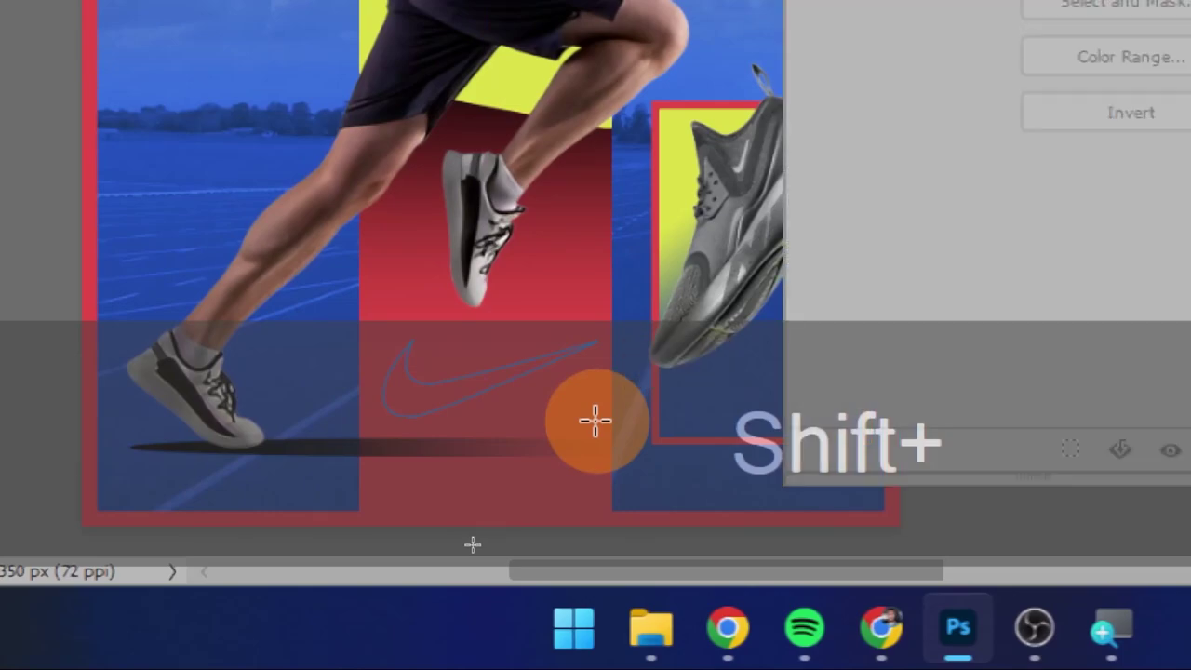
key("super+minus")
scroll(468, 545, "up", 3, "alt")
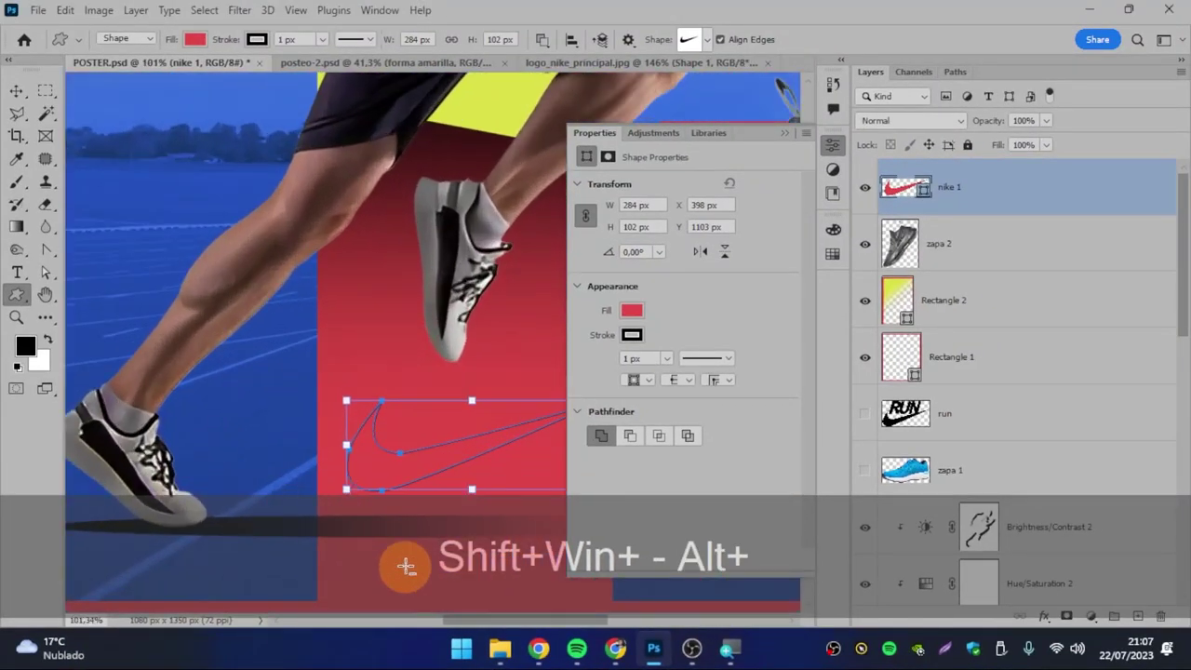
- Give the 'nike 1' swoosh no stroke and a yellow fill from the recent swatches
mouse_move(406, 566)
left_mouse_down()
mouse_move(372, 474)
mouse_move(345, 454)
left_mouse_up()
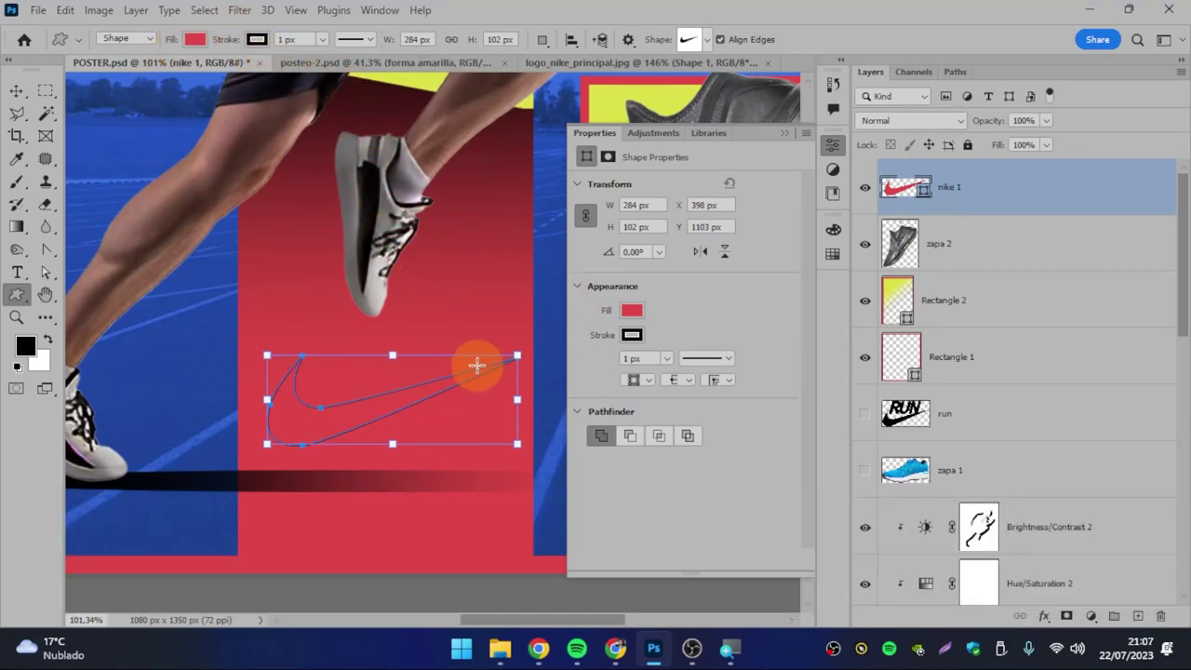
left_click(635, 334)
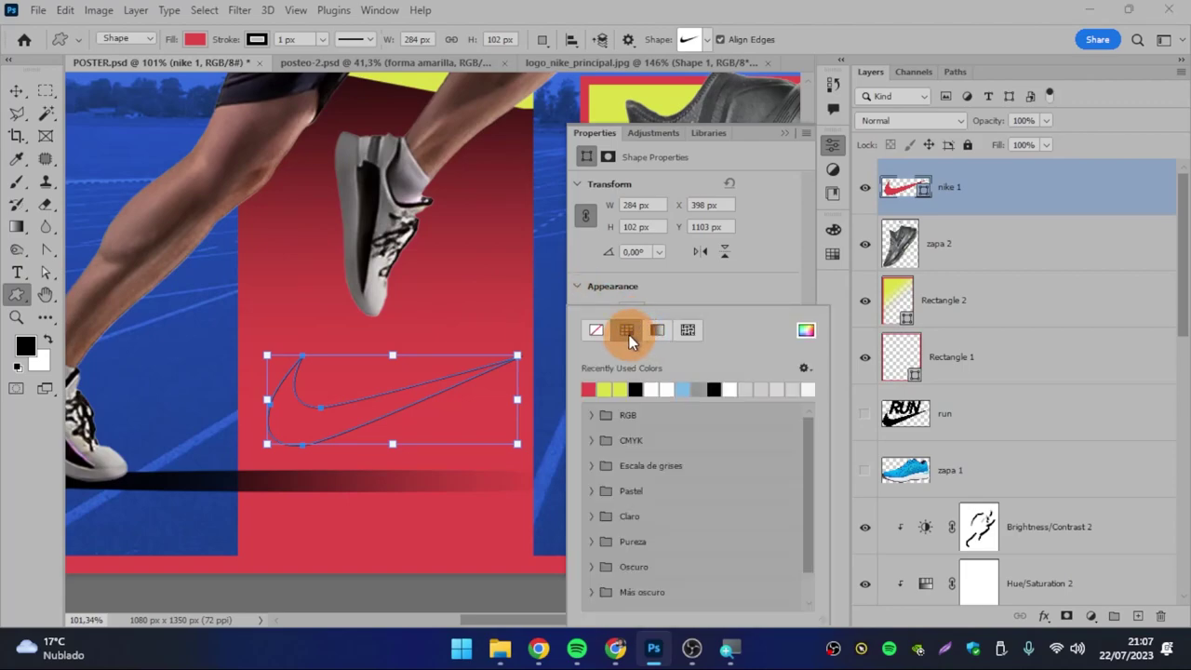
left_click(596, 330)
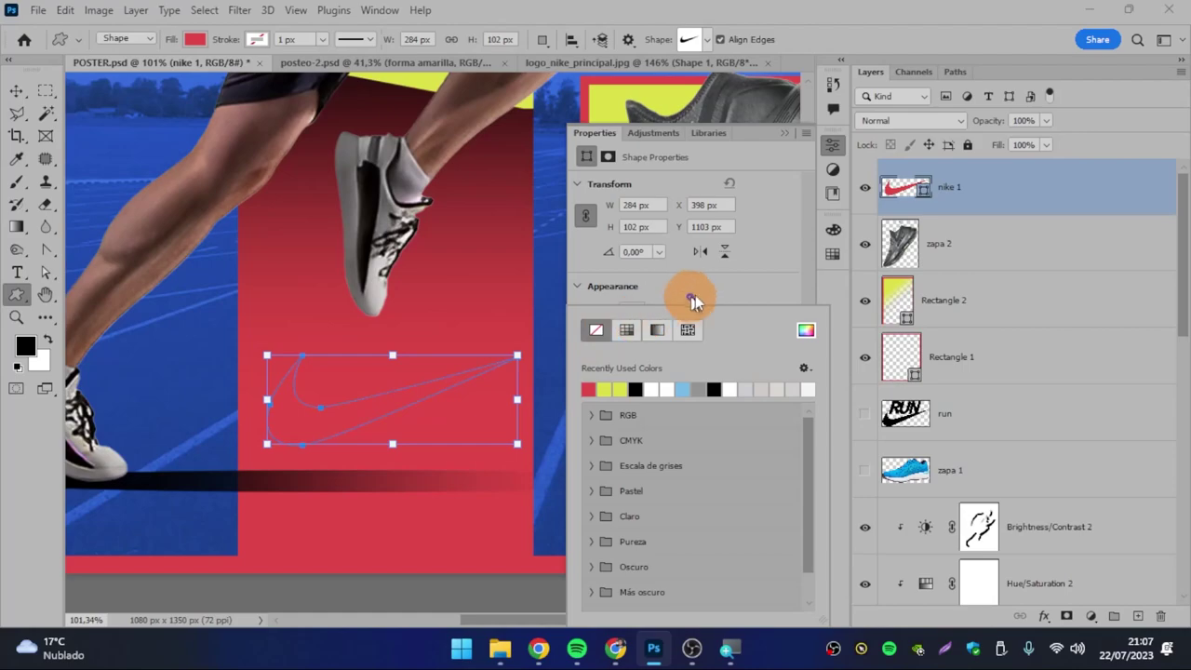
left_click(723, 290)
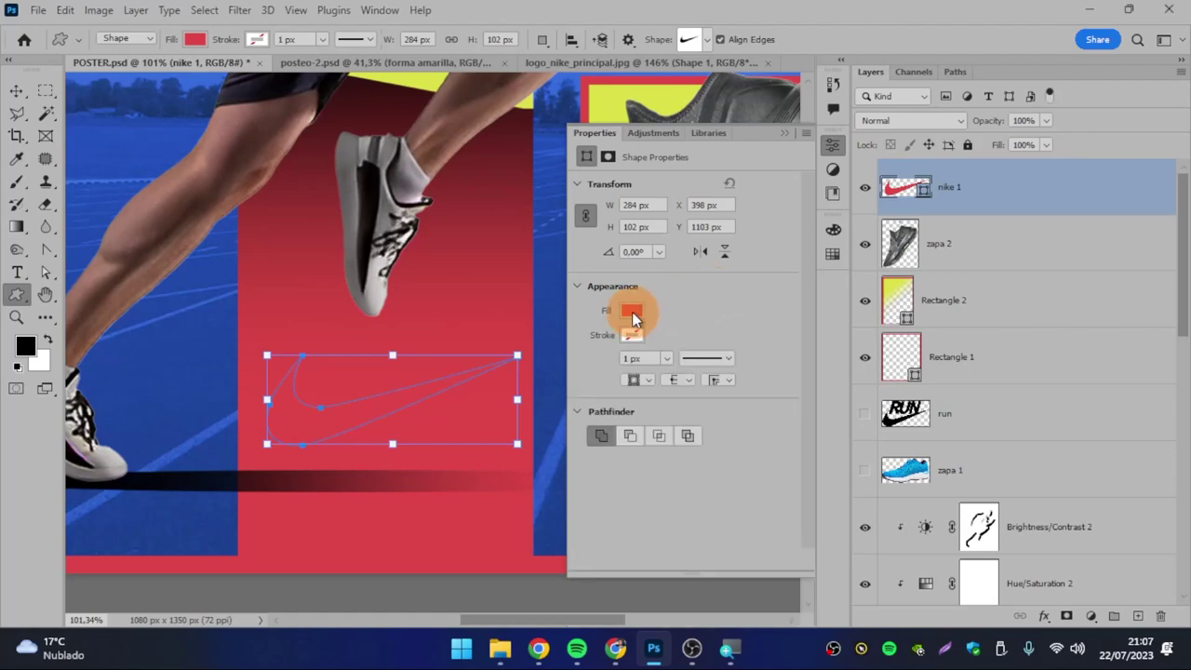
left_click(632, 312)
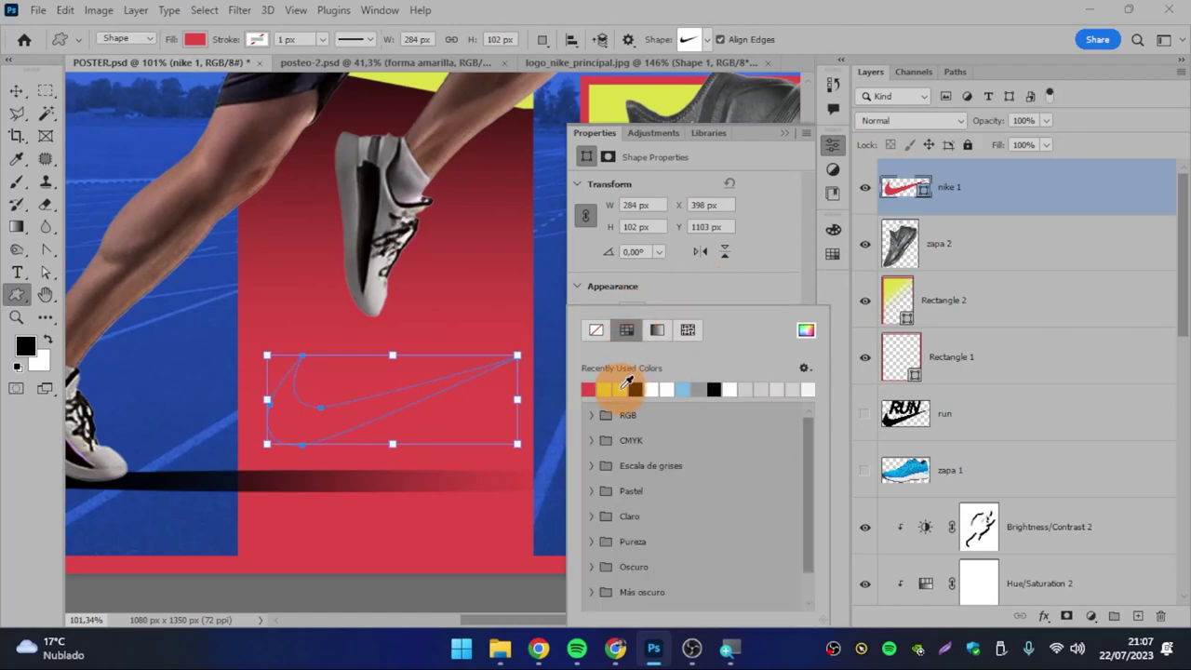
left_click(622, 388)
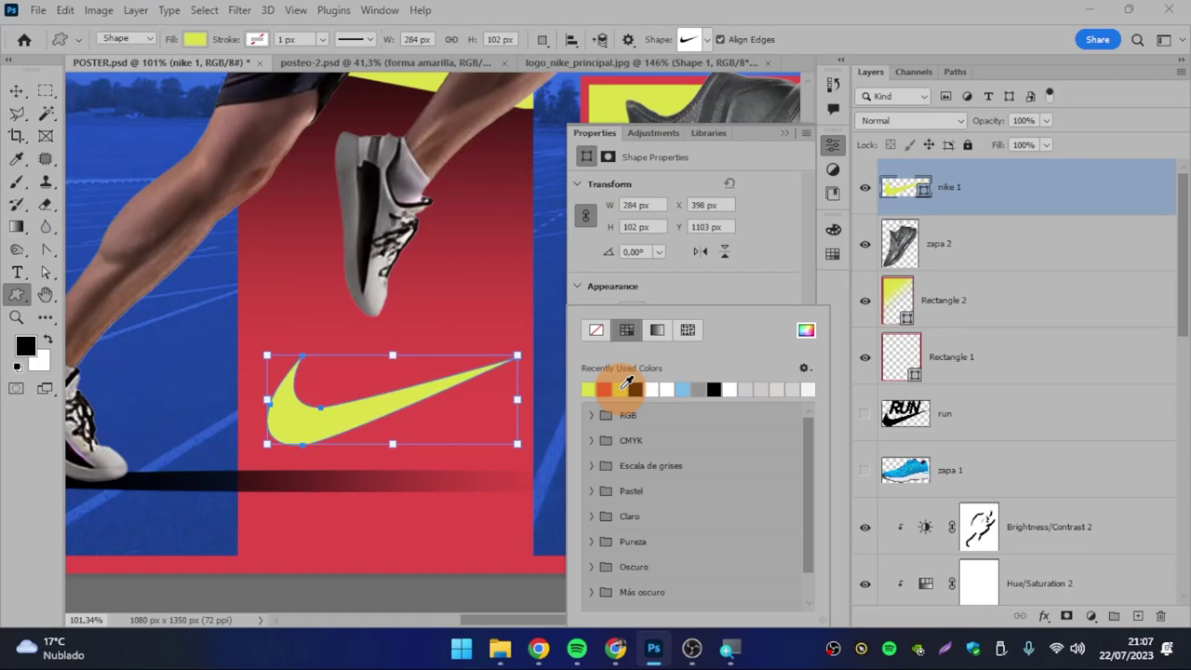
left_click(761, 293)
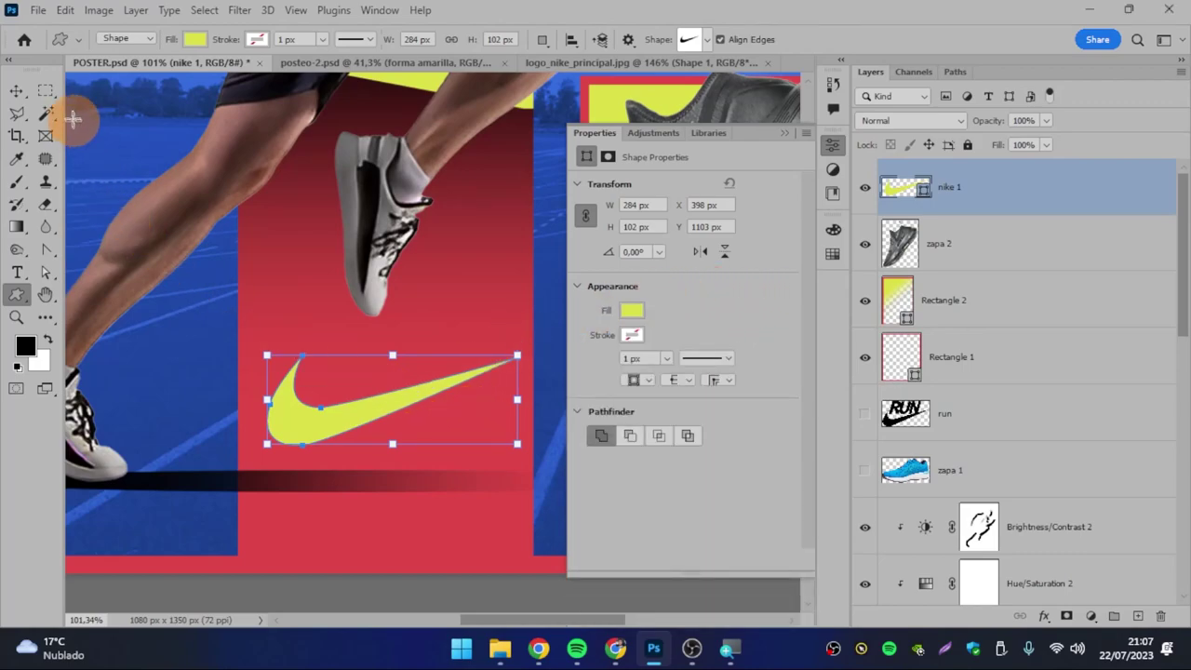
left_click(17, 90)
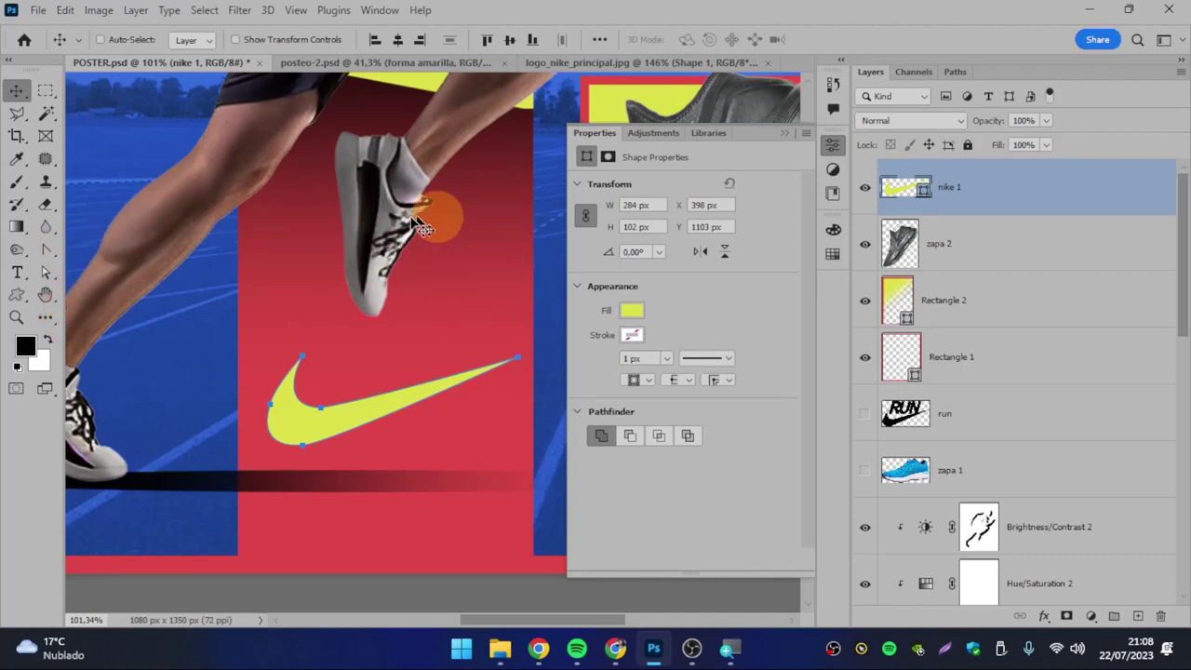
- Close the Properties panel and zoom out until all of POSTER.psd shows the yellow swoosh on the red panel
left_click_drag(428, 375, 372, 395)
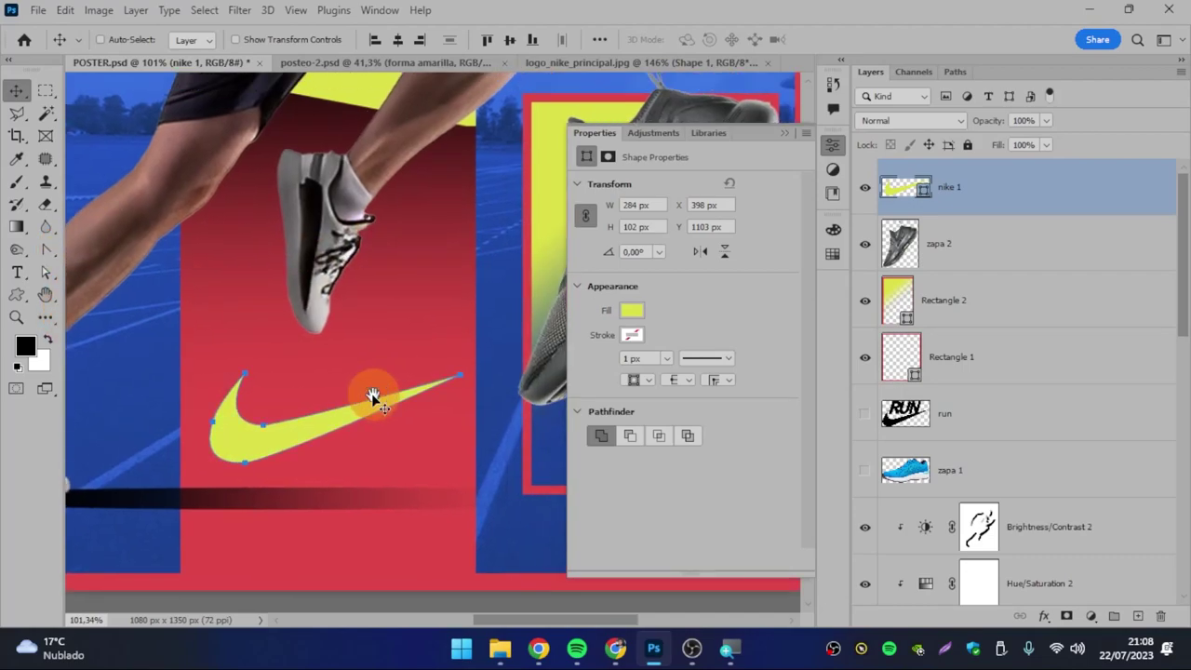
left_click(784, 133)
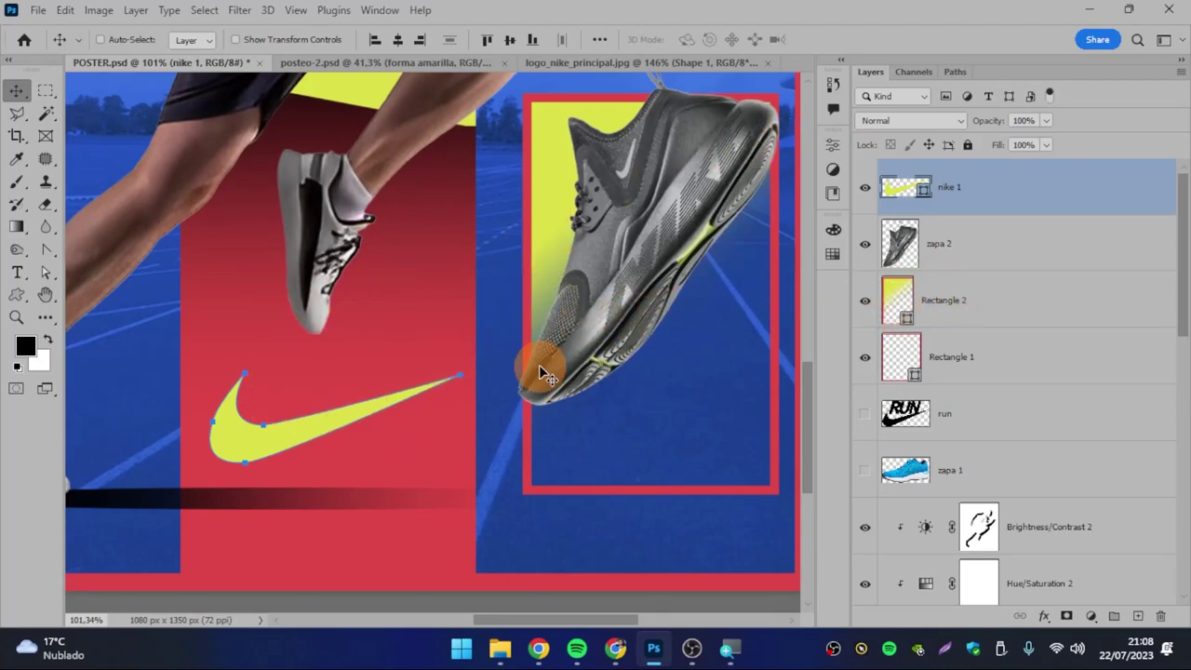
key("z")
mouse_move(558, 313)
left_mouse_down()
mouse_move(531, 322)
mouse_move(511, 440)
left_mouse_up()
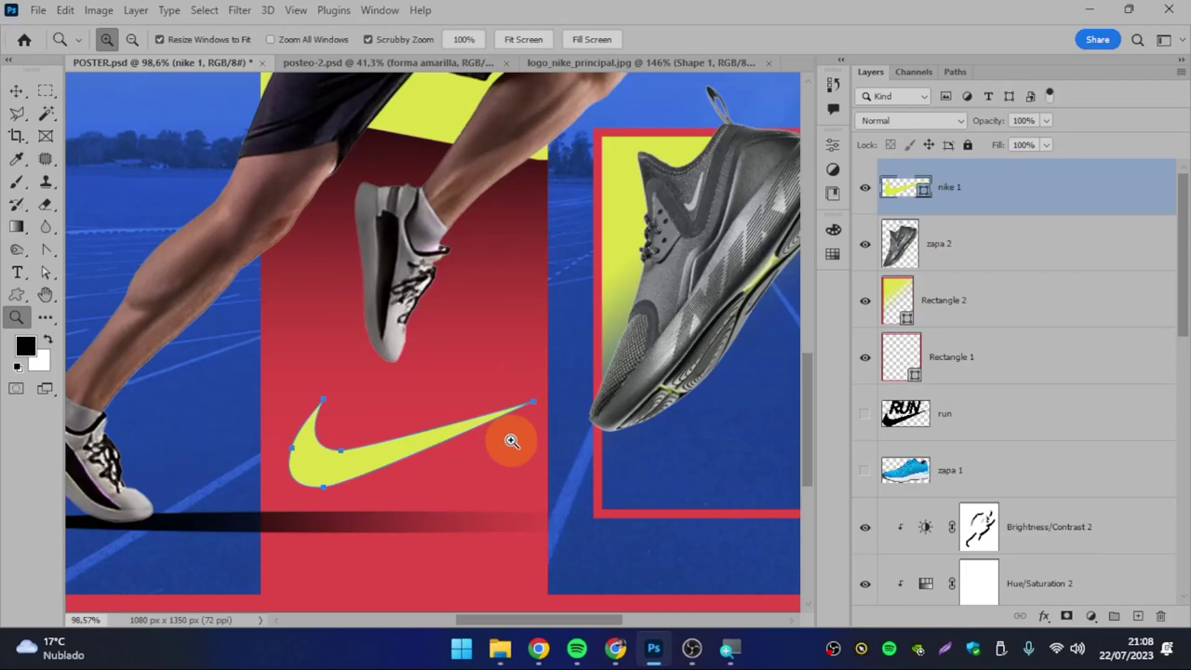
left_click_drag(503, 444, 465, 426)
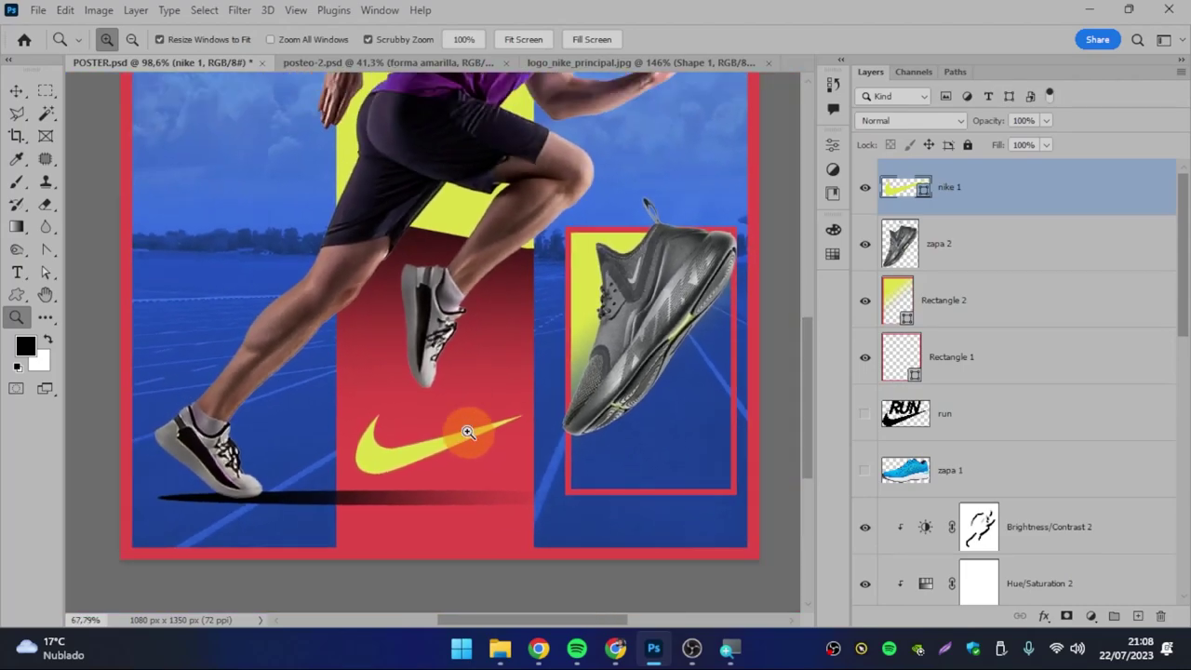
scroll(465, 340, "up", 2)
mouse_move(485, 381)
left_mouse_down()
mouse_move(462, 409)
mouse_move(244, 266)
left_mouse_up()
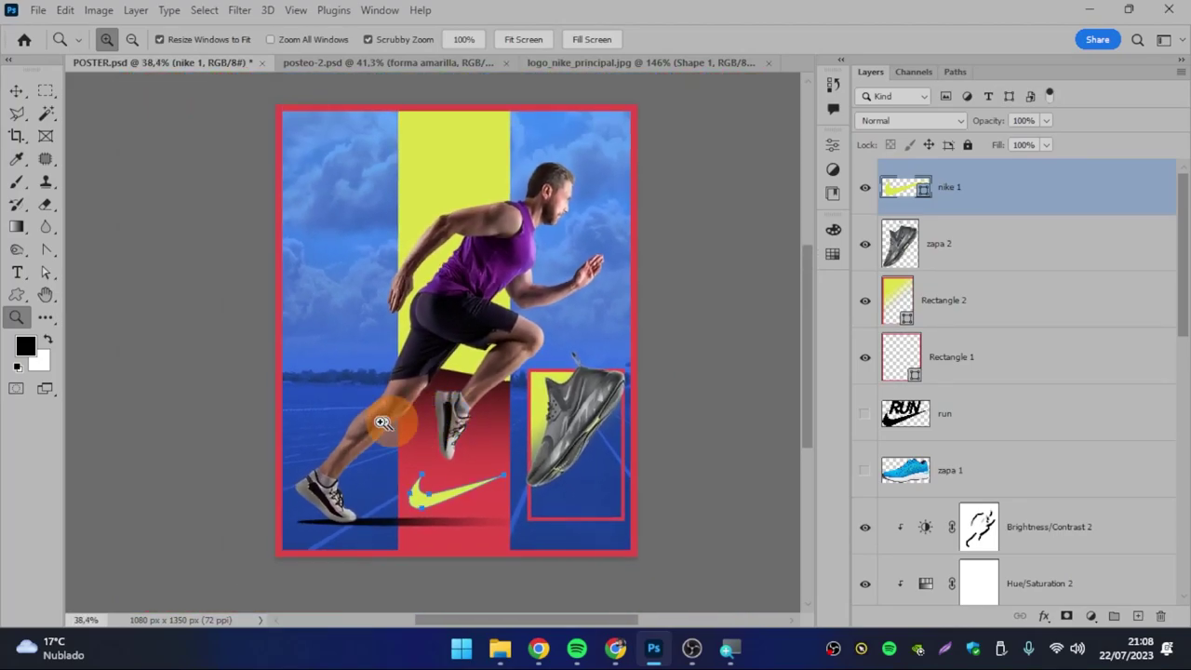
left_click(16, 93)
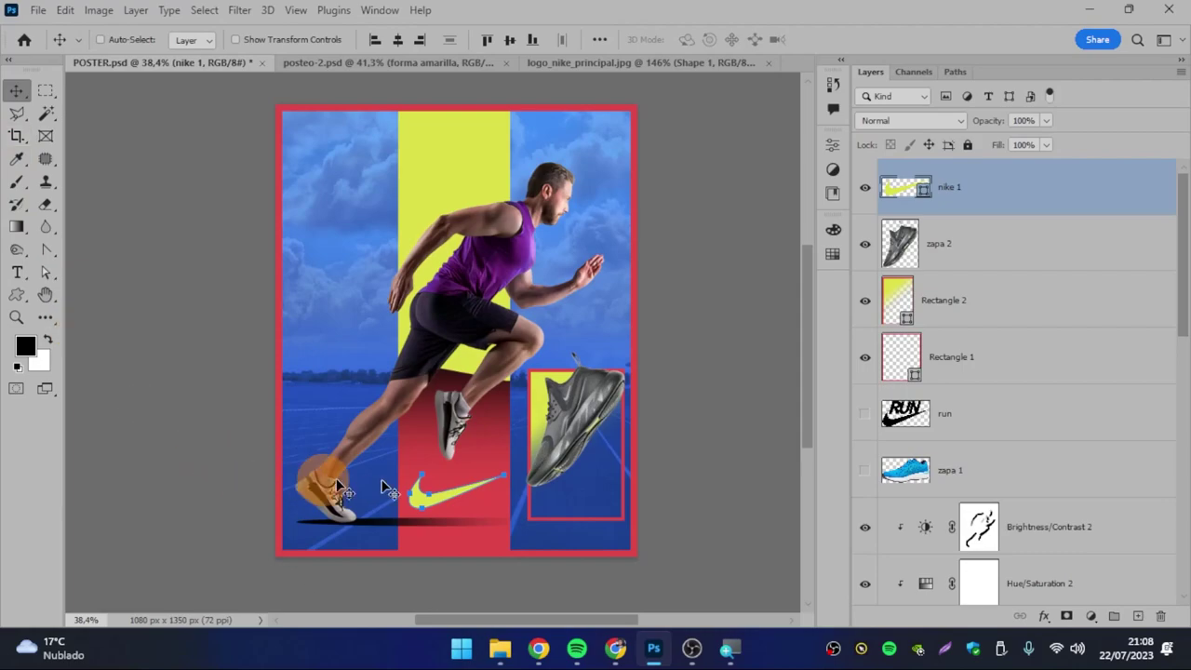